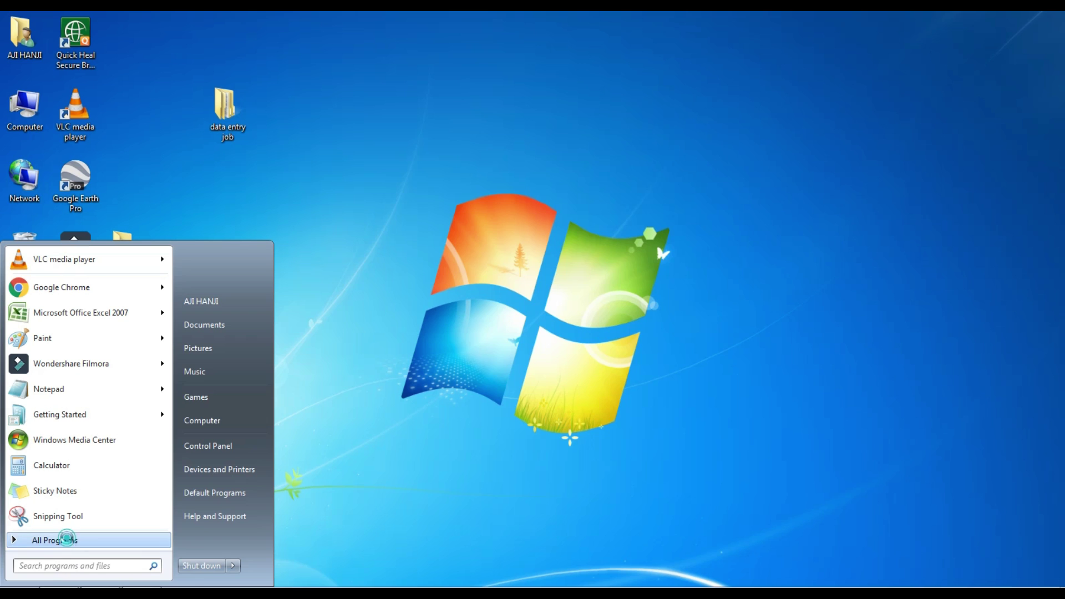
Launch Microsoft Word 2007 from the Microsoft Office folder in All Programs
left_click(61, 540)
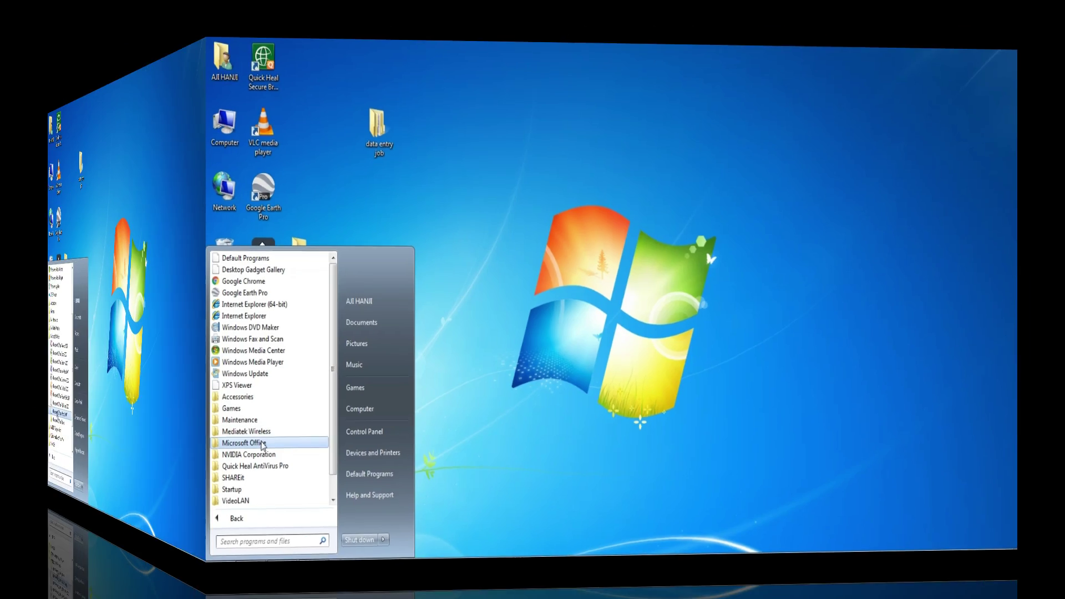
left_click(50, 458)
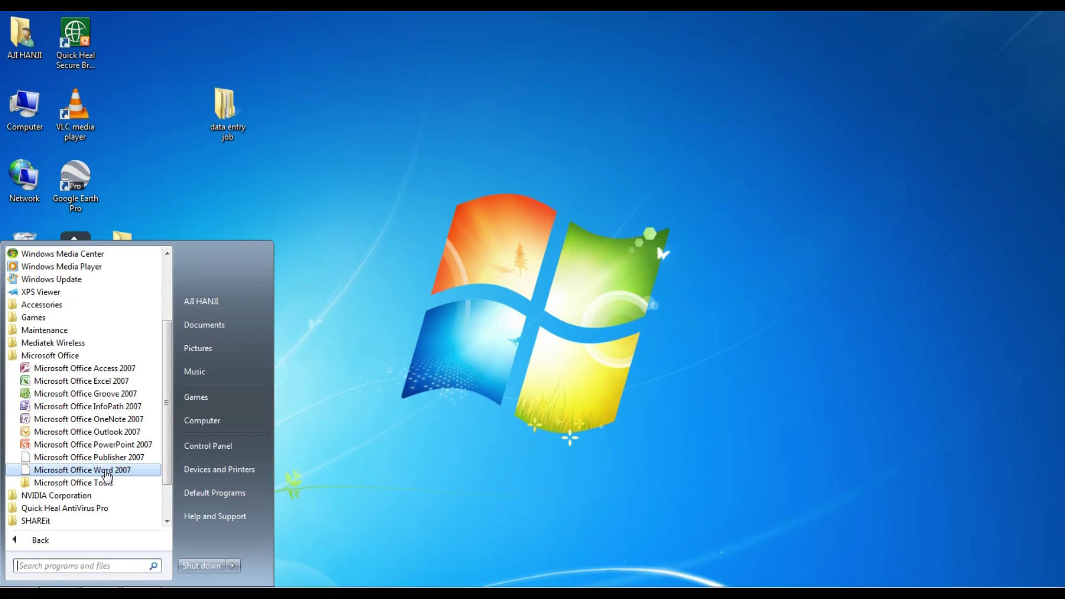
left_click(106, 471)
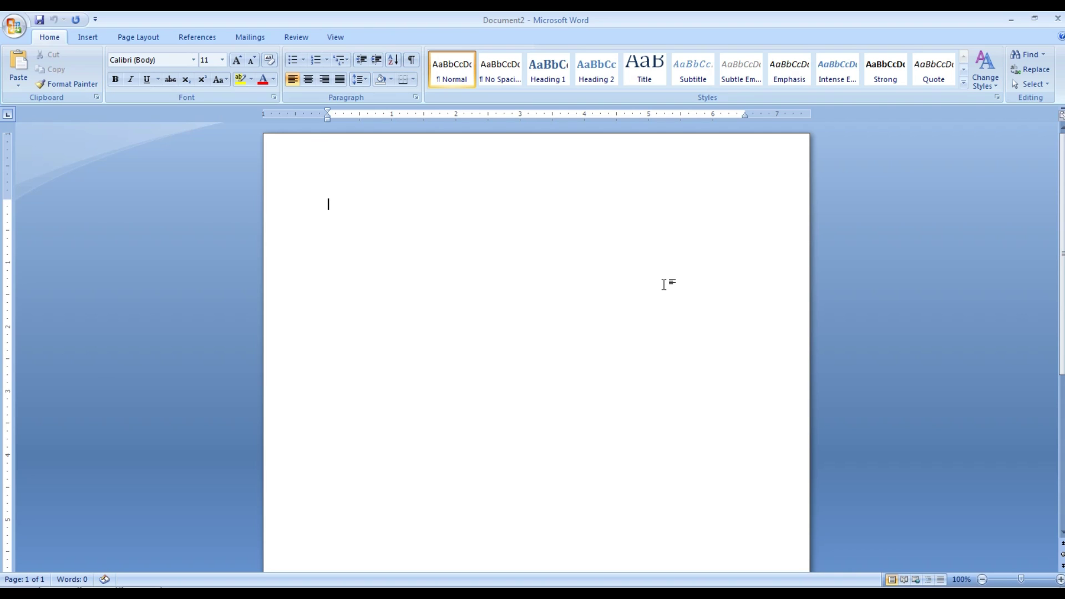
type("a")
type("S")
type(" g")
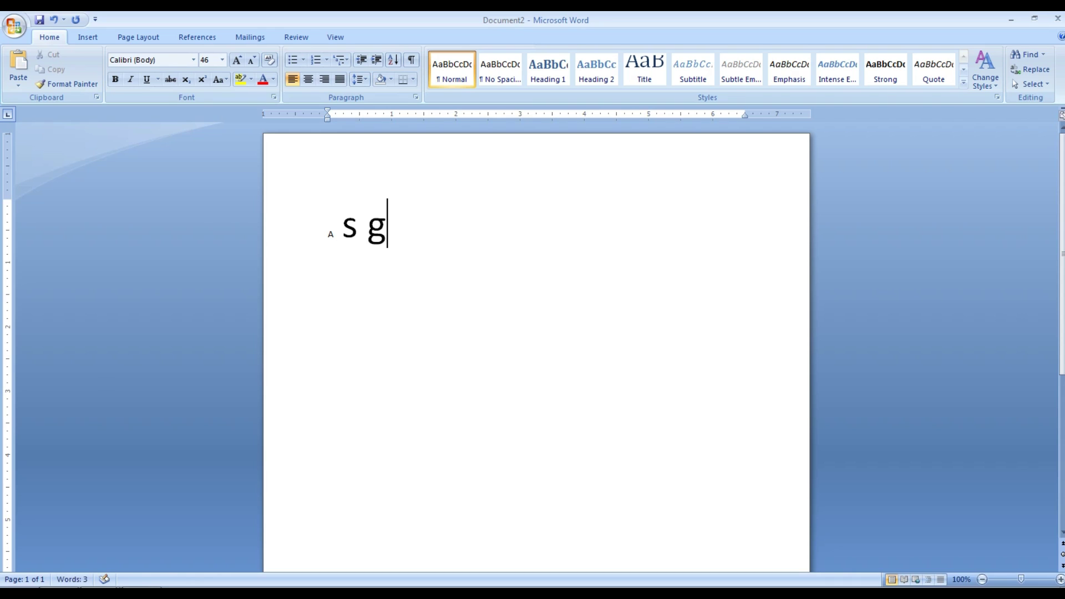
type("hk")
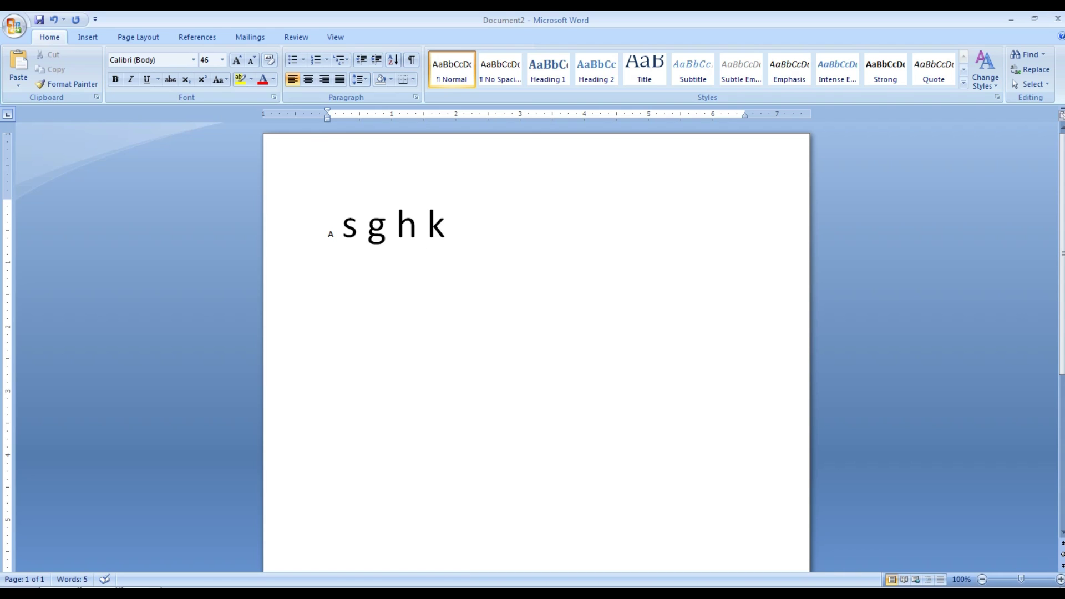
key("BackSpace")
key("BackSpace")
key("BackSpace")
key("BackSpace")
key("BackSpace")
key("BackSpace")
key("BackSpace")
key("BackSpace")
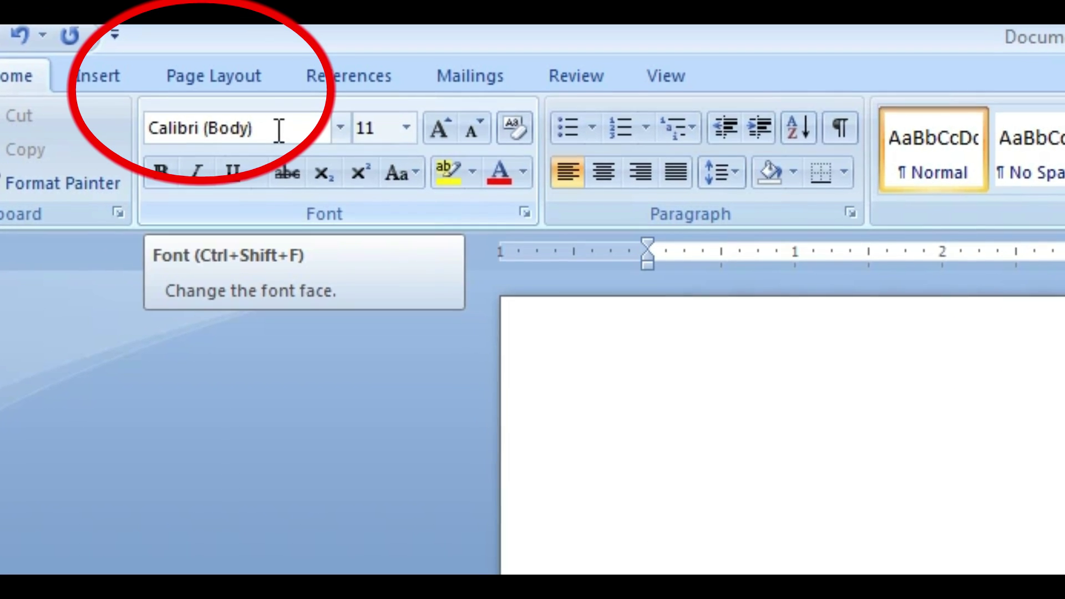
Change the blank document's font from Calibri to Kruti Dev 010
left_click(202, 76)
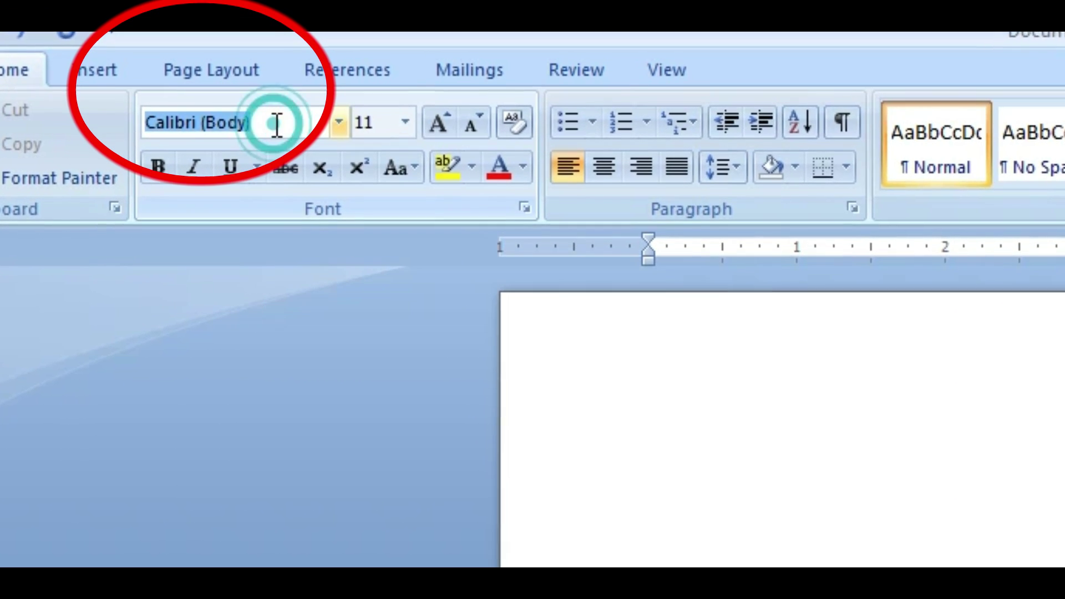
left_click(195, 60)
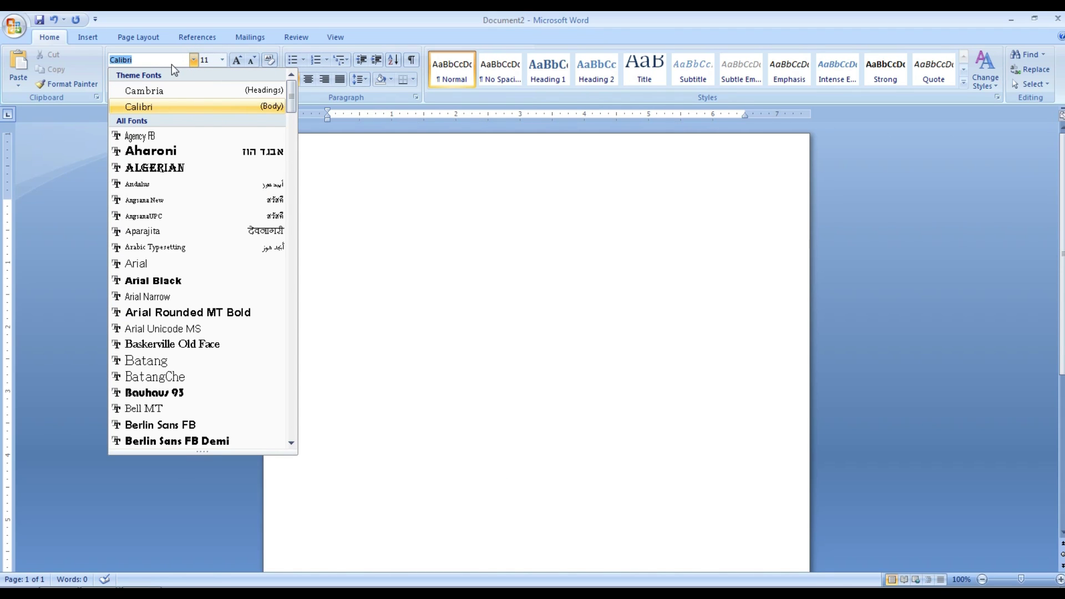
scroll(181, 256, "down", 5)
scroll(181, 269, "down", 5)
scroll(181, 272, "down", 3)
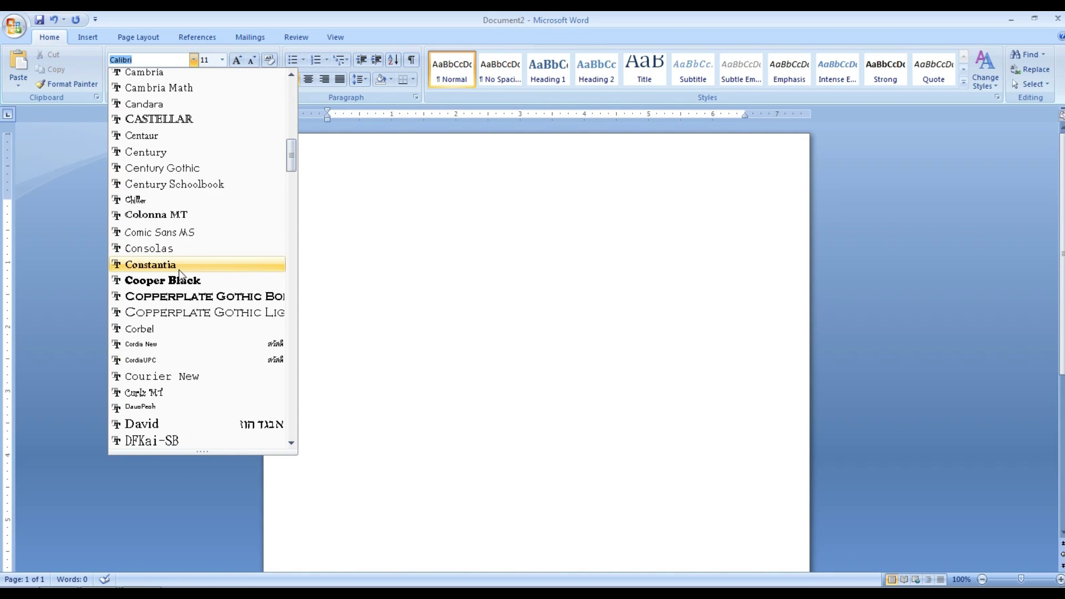
scroll(183, 260, "down", 15)
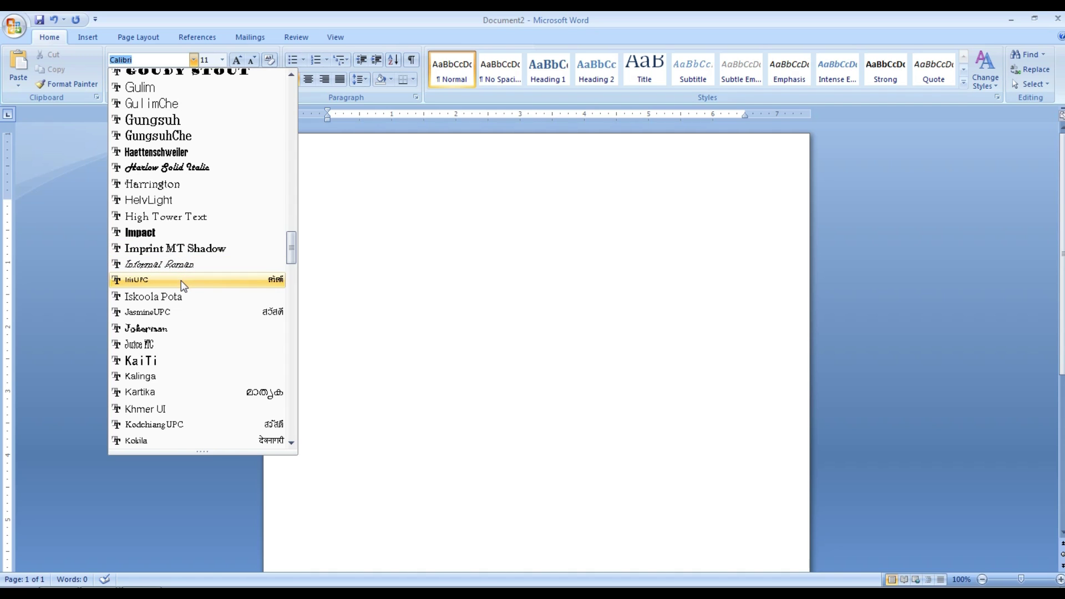
scroll(186, 366, "down", 1)
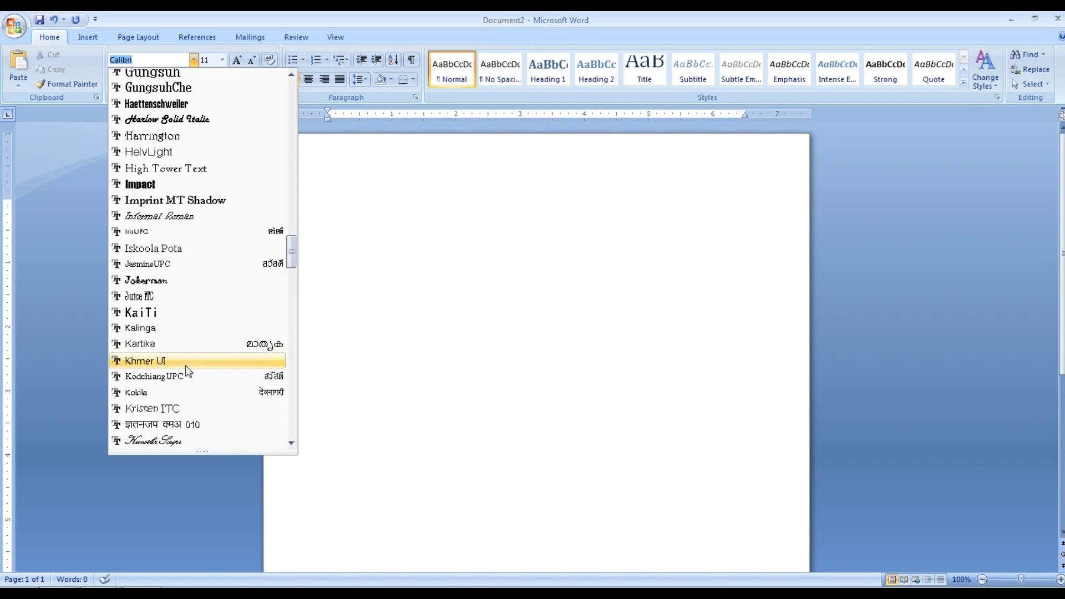
left_click(184, 425)
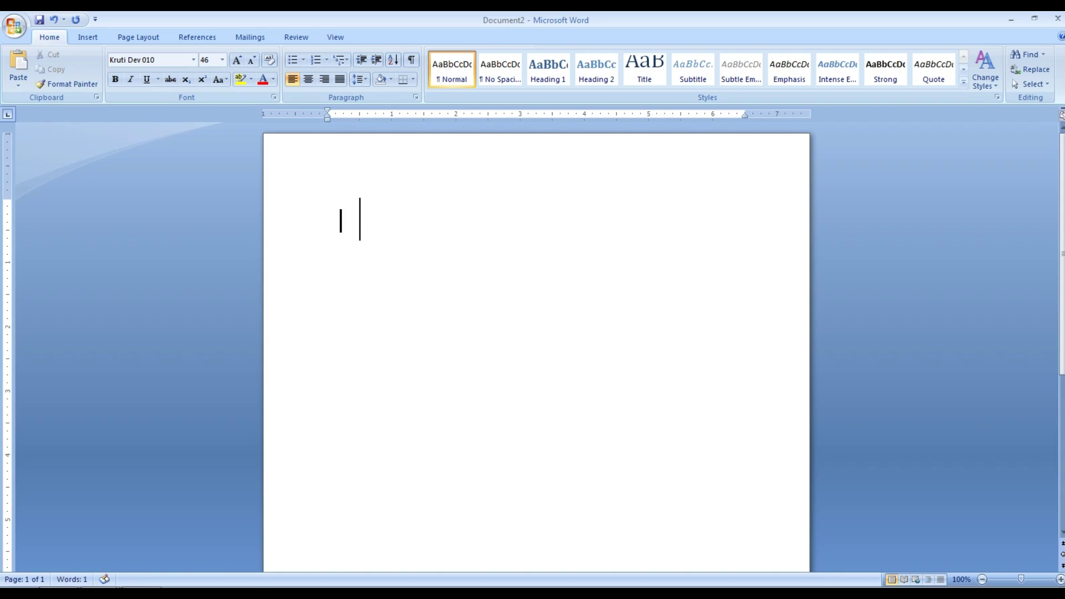
Type the test keys 'd f' in Kruti Dev 010, then delete the test glyphs
type("d")
type(" f")
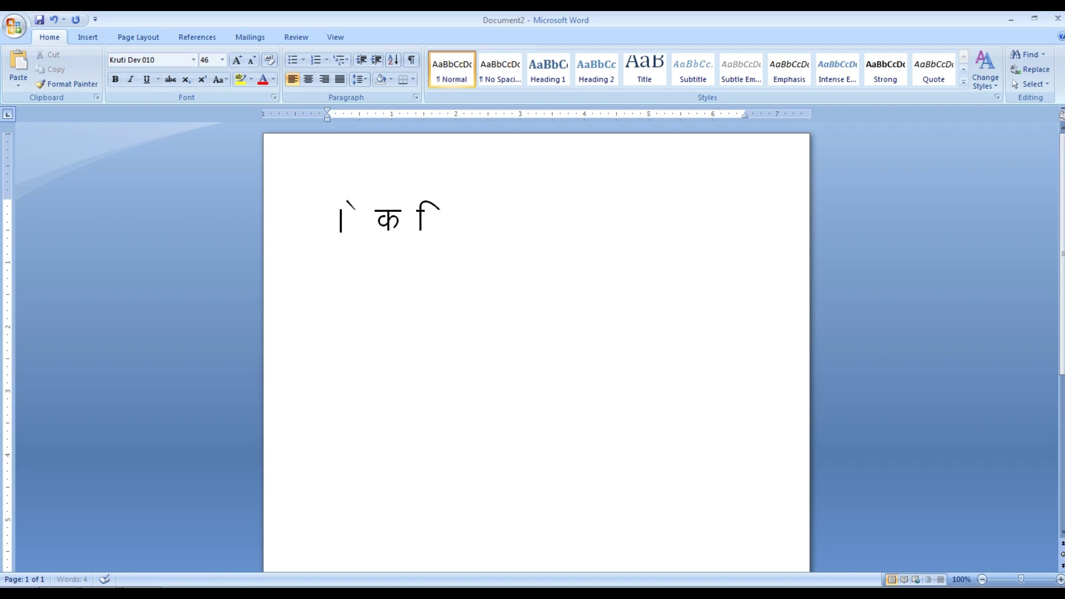
key("BackSpace")
key("BackSpace")
key("BackSpace")
key("BackSpace")
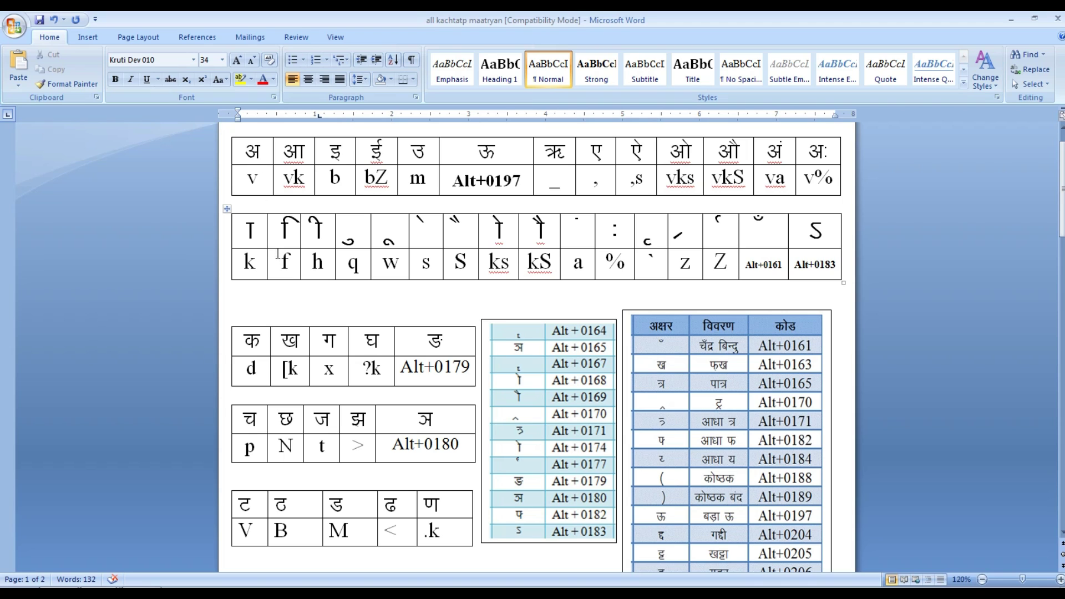
Zoom the chart in and check that अ maps to the Kruti Dev key v
scroll(314, 236, "up", 2, "ctrl")
scroll(321, 261, "up", 2, "ctrl")
scroll(321, 262, "up", 1, "ctrl")
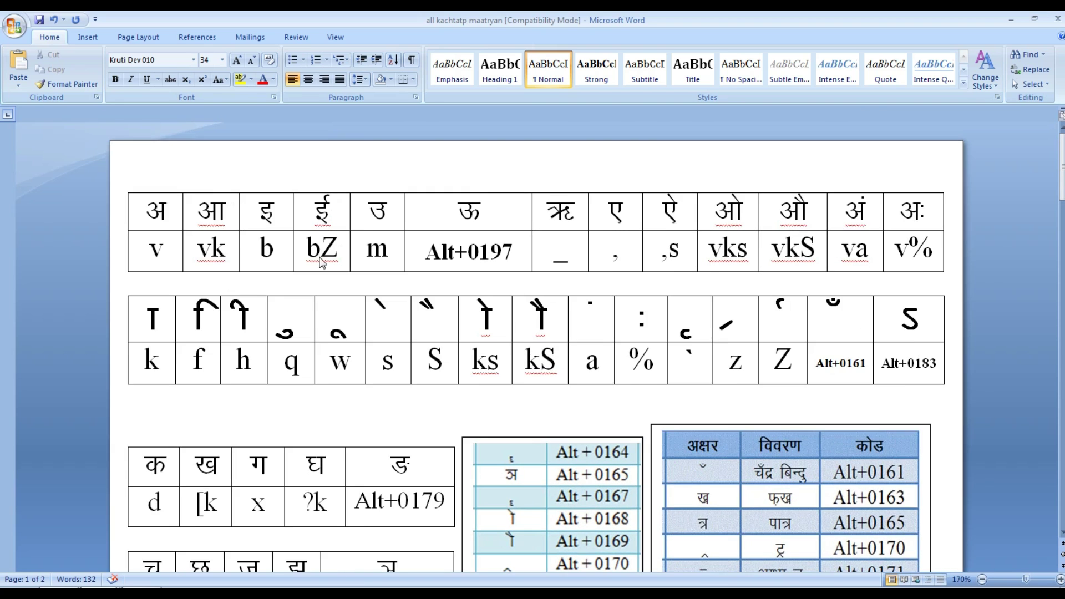
scroll(320, 262, "up", 1, "ctrl")
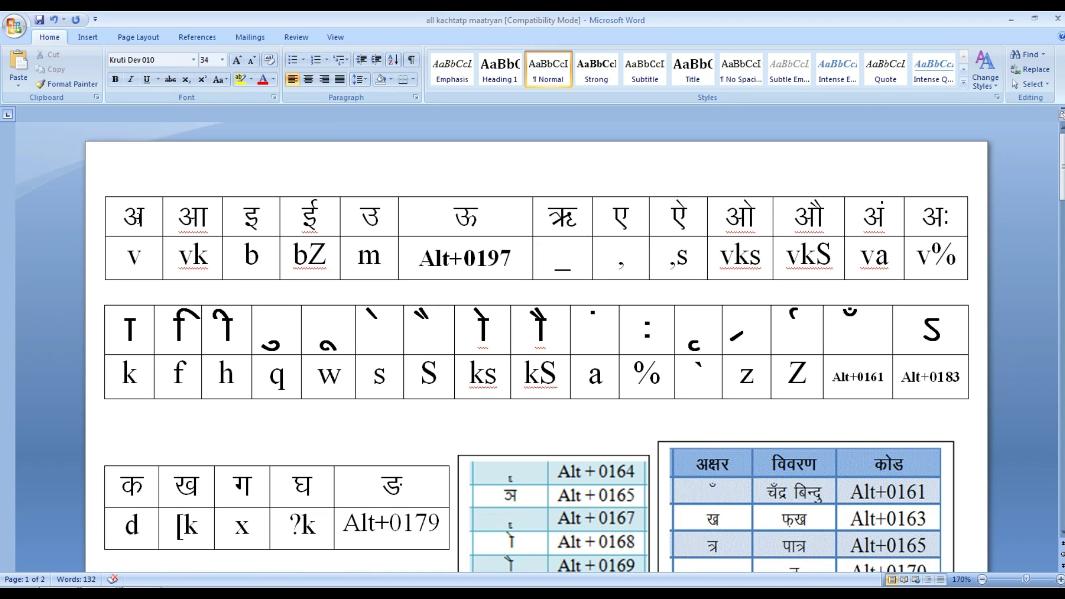
left_click_drag(125, 216, 144, 217)
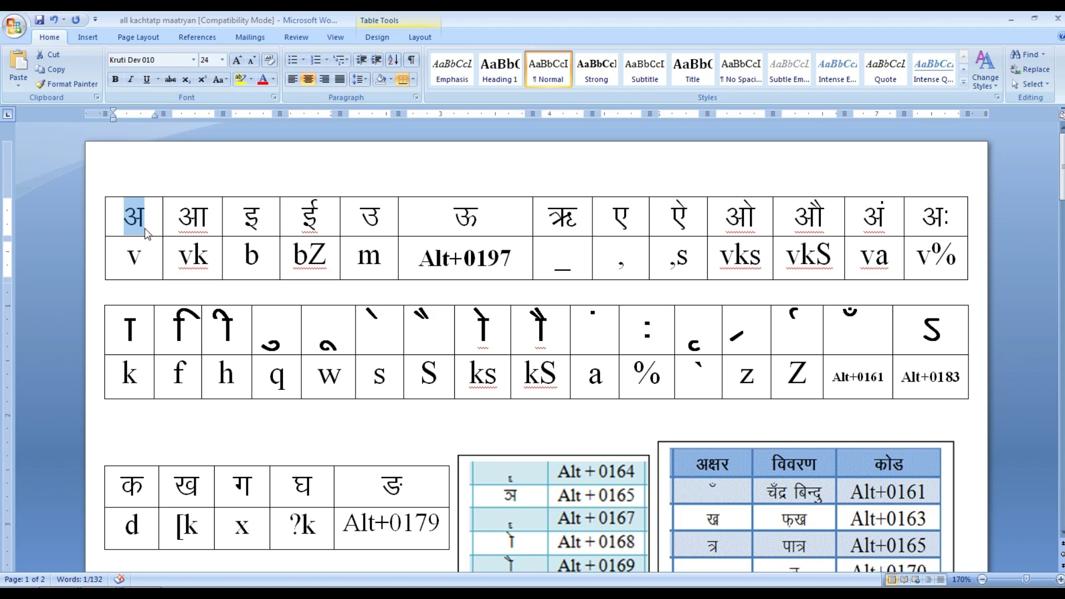
left_click(120, 257)
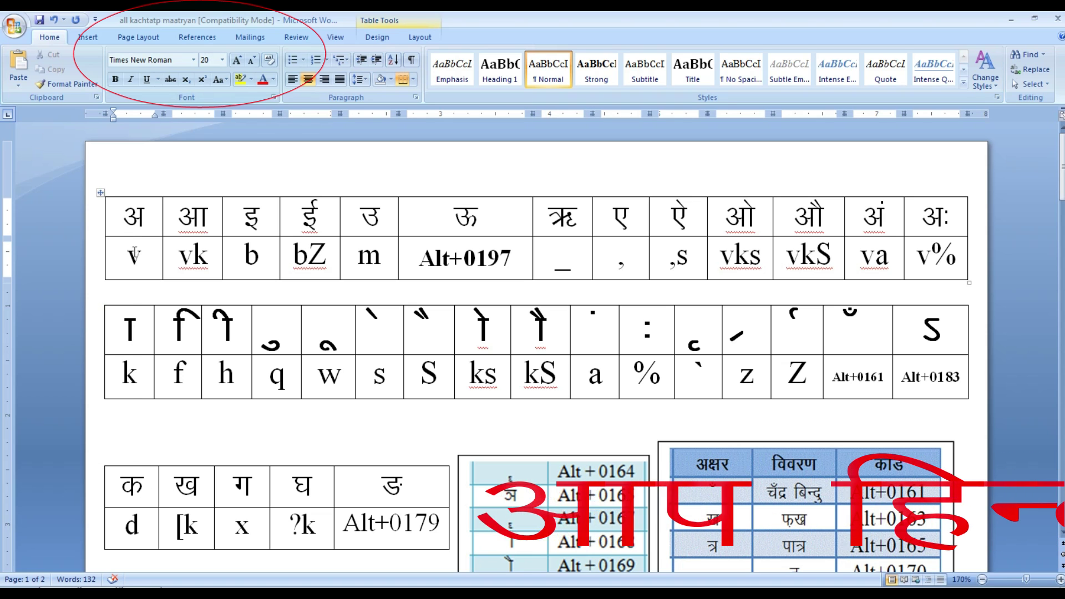
left_click(135, 207)
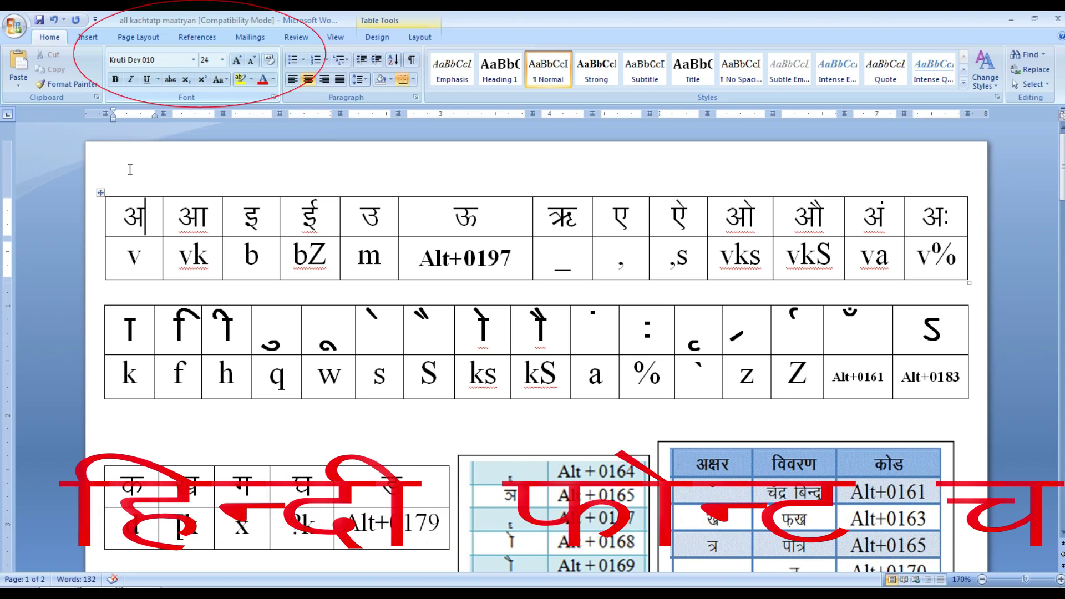
key("Down")
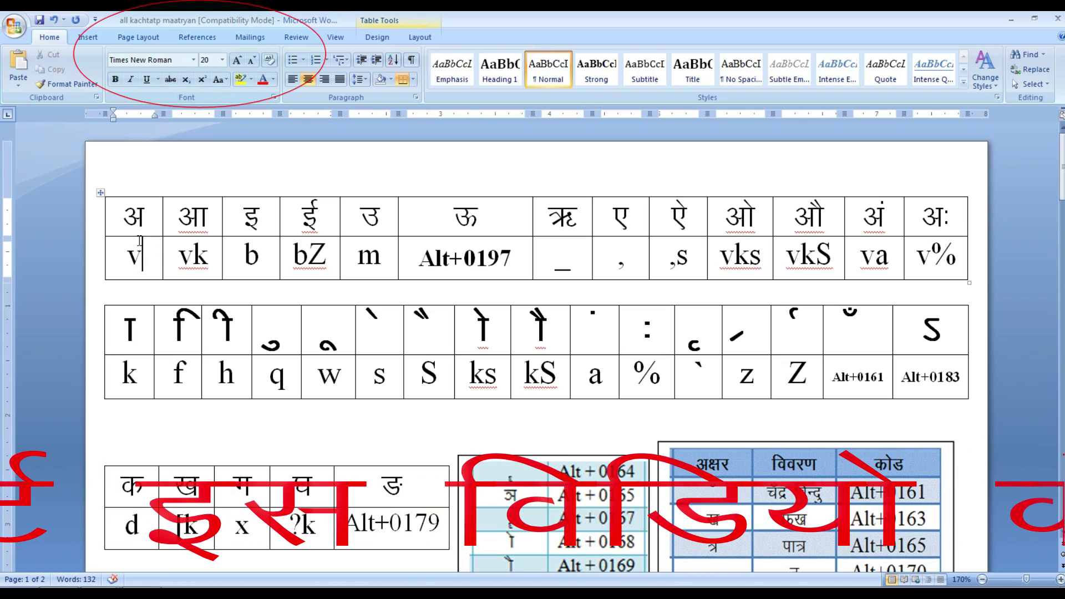
key("Up")
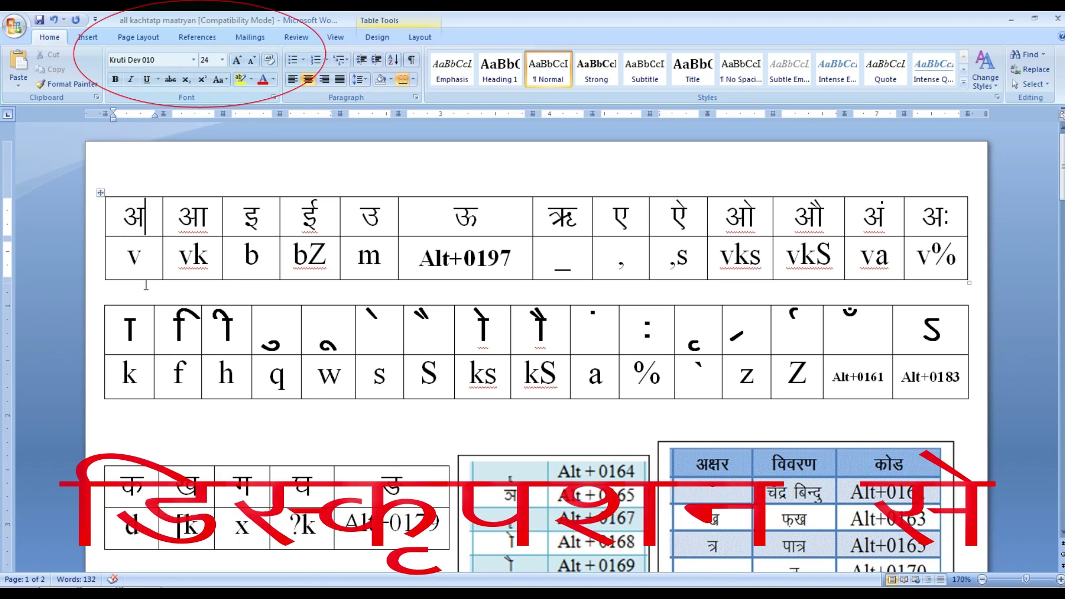
left_click(140, 267)
key("Up")
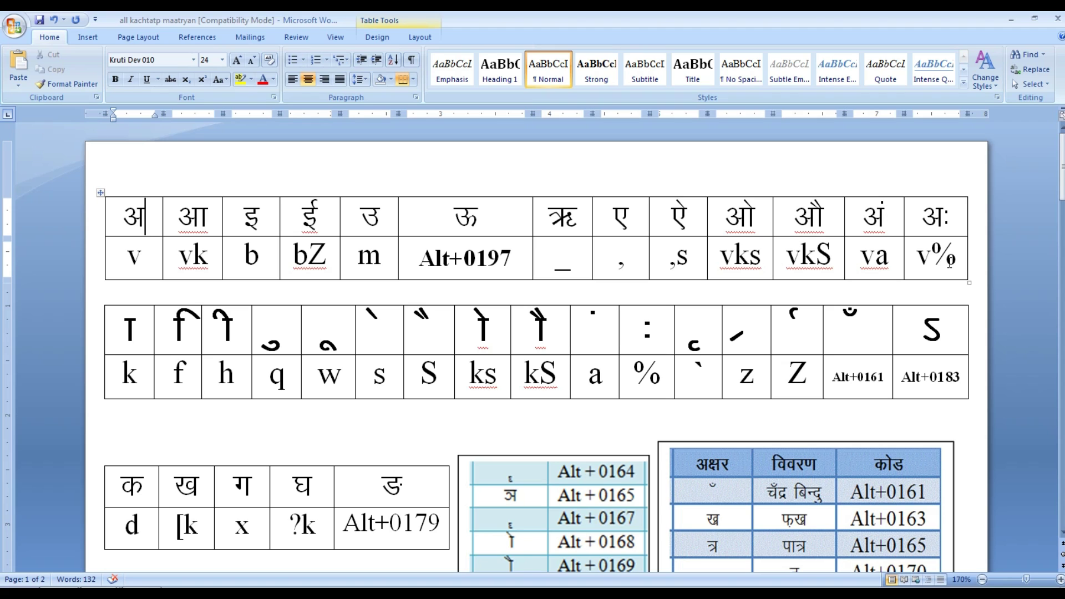
left_click_drag(125, 217, 960, 224)
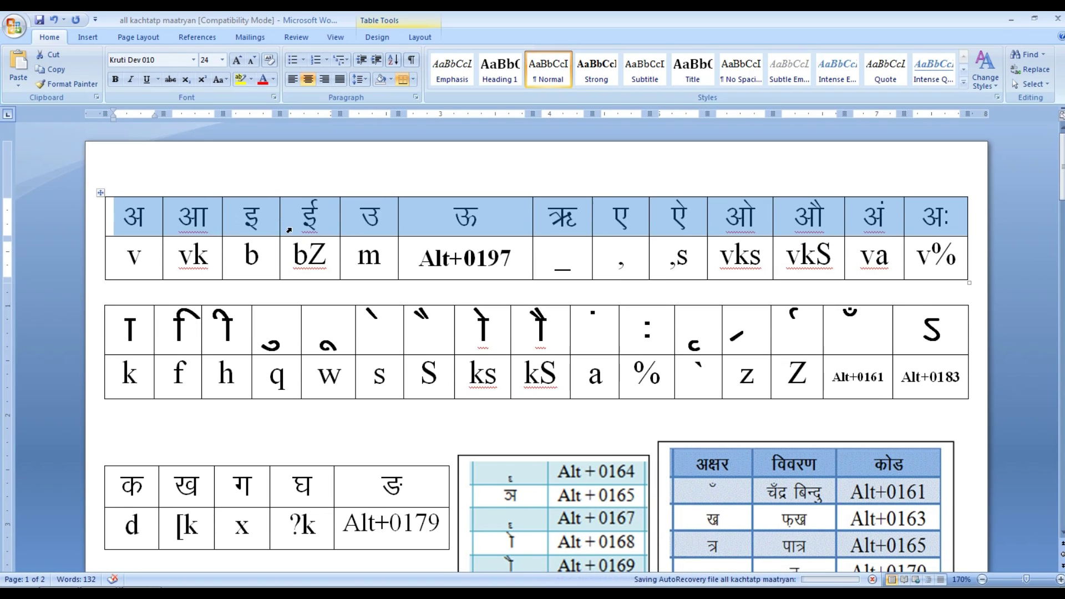
left_click(290, 228)
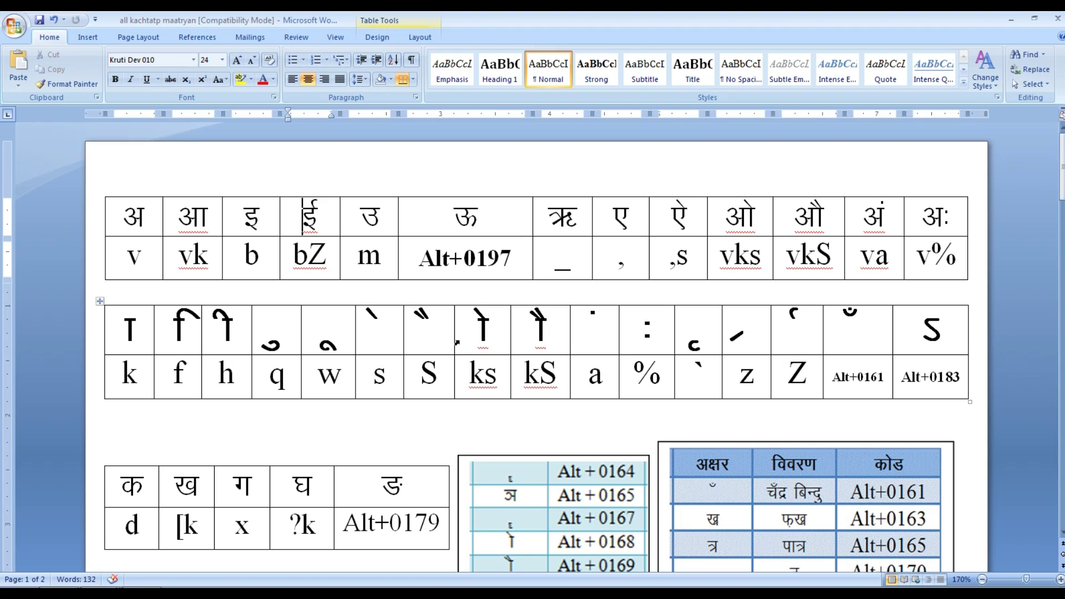
double_click(478, 377)
left_click(489, 326)
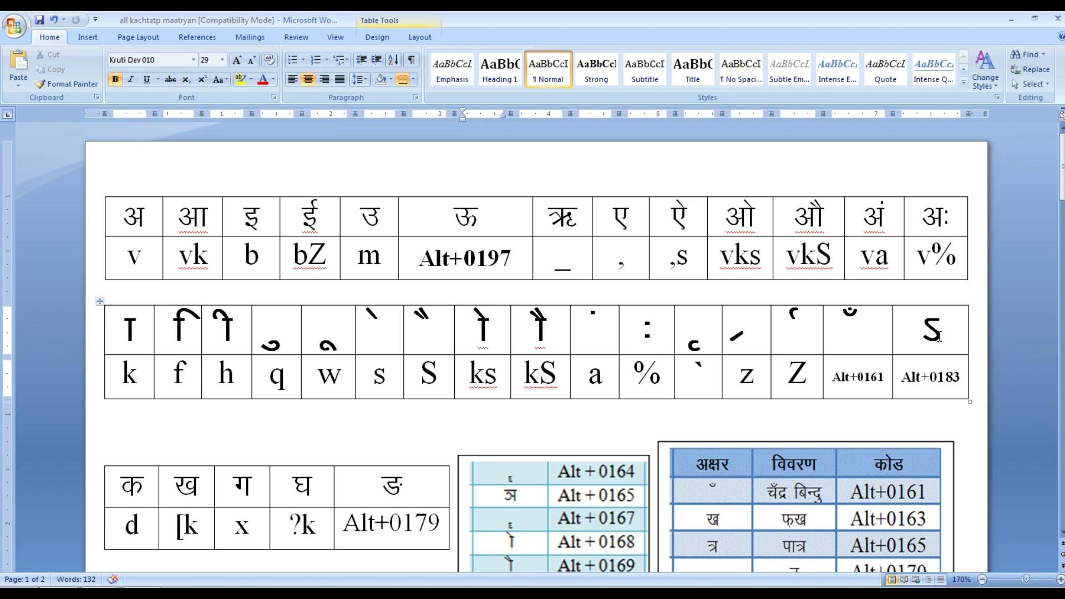
double_click(931, 331)
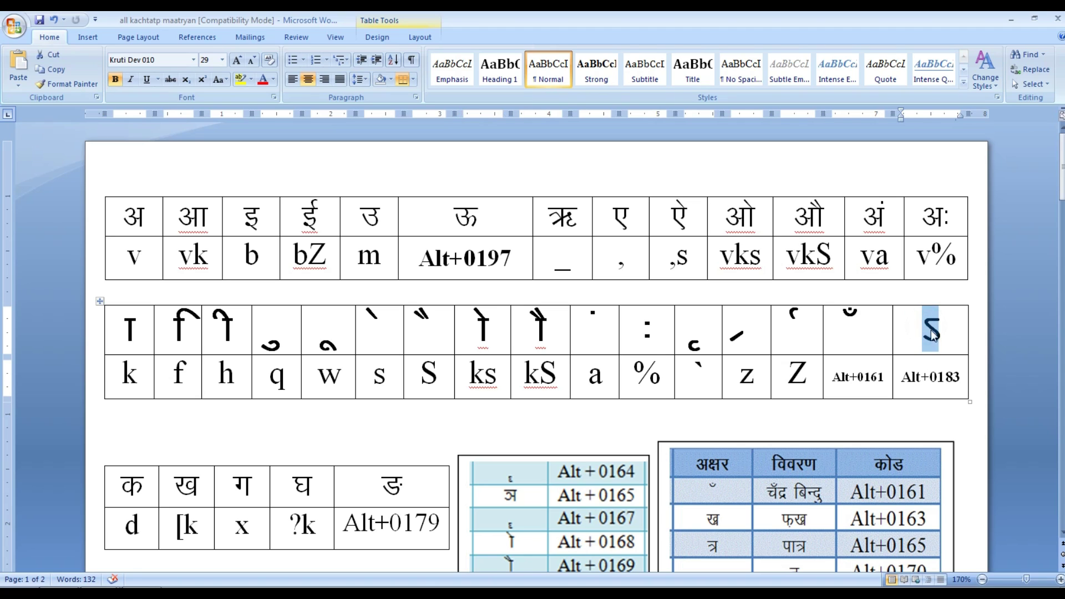
left_click(911, 387)
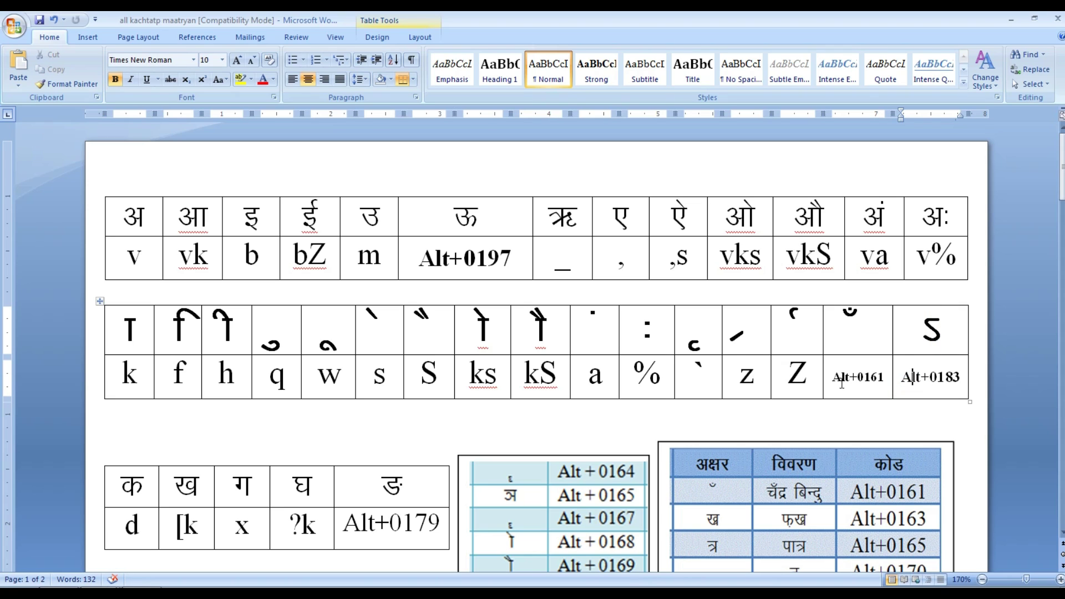
Select and deselect the vowel and matra tables, then browse the consonant chart
left_click_drag(141, 209, 939, 378)
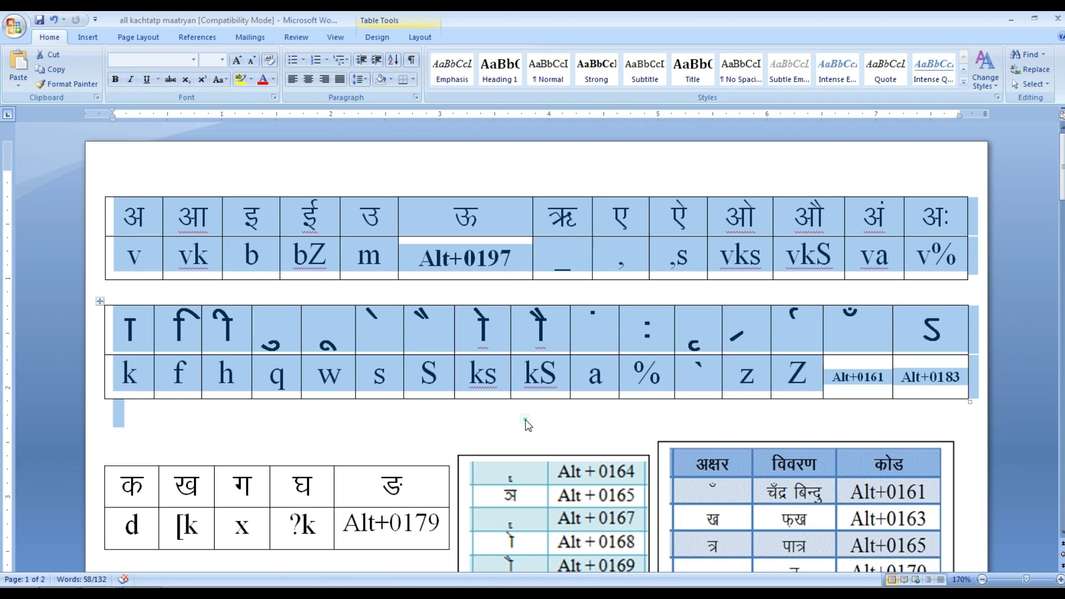
left_click(525, 419)
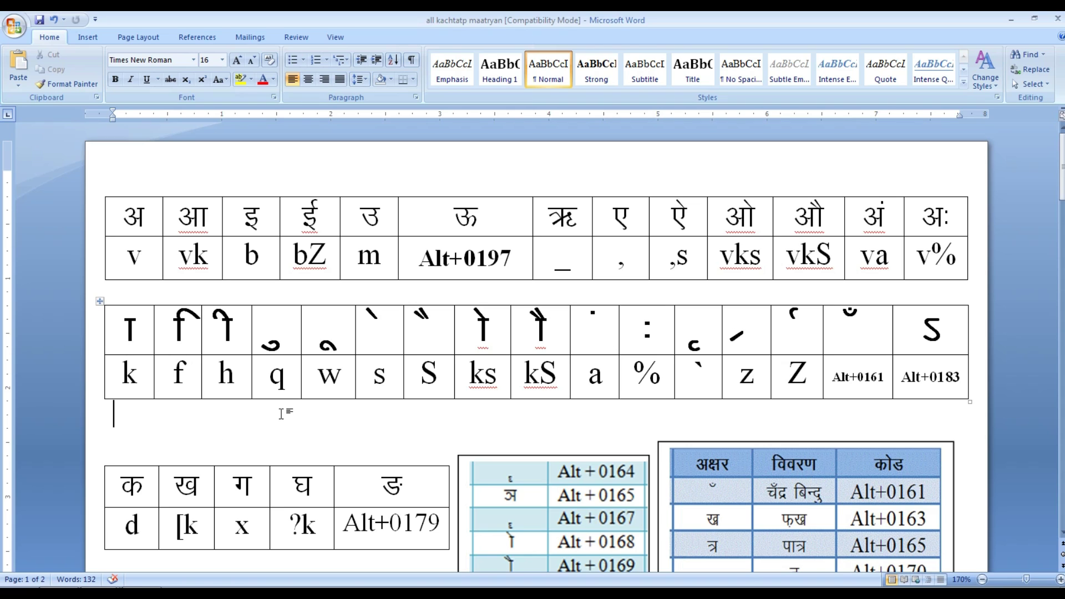
scroll(285, 412, "down", 2)
scroll(286, 419, "down", 5)
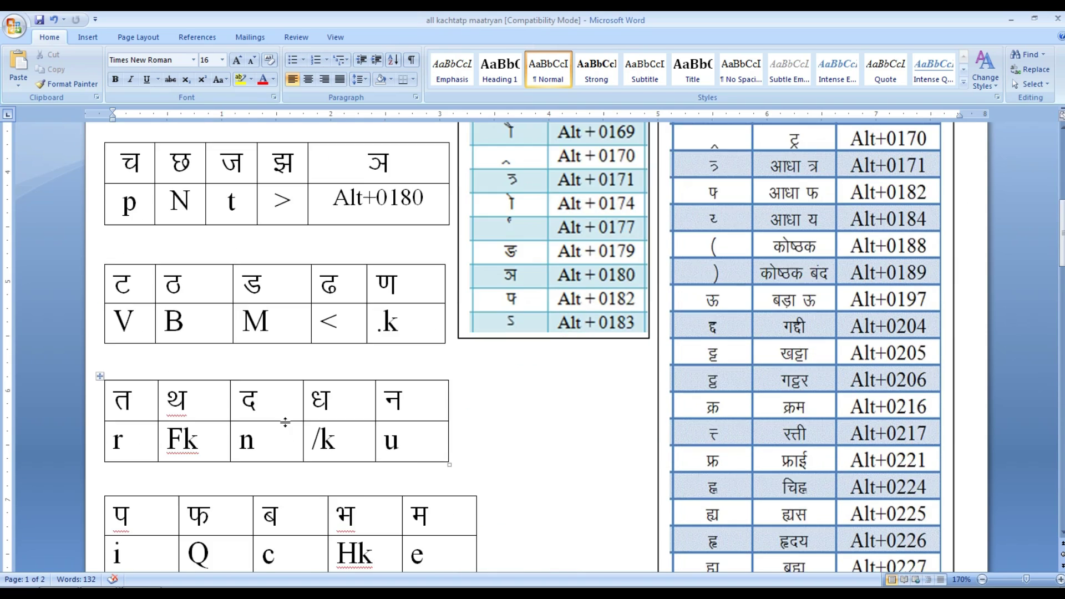
scroll(287, 426, "down", 2)
scroll(288, 426, "down", 2)
scroll(286, 428, "up", 5)
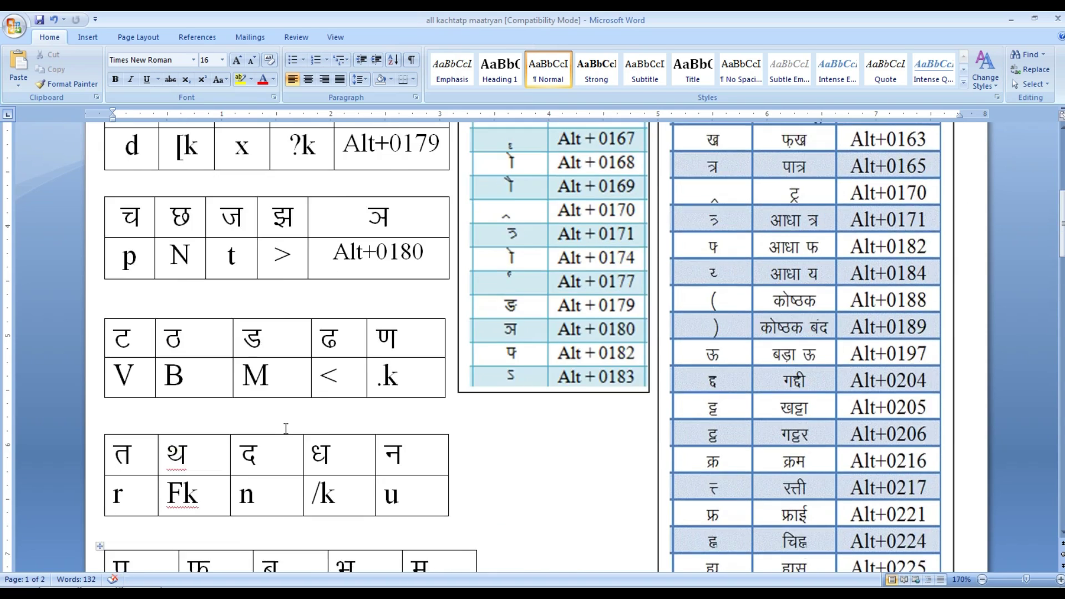
scroll(285, 427, "up", 5)
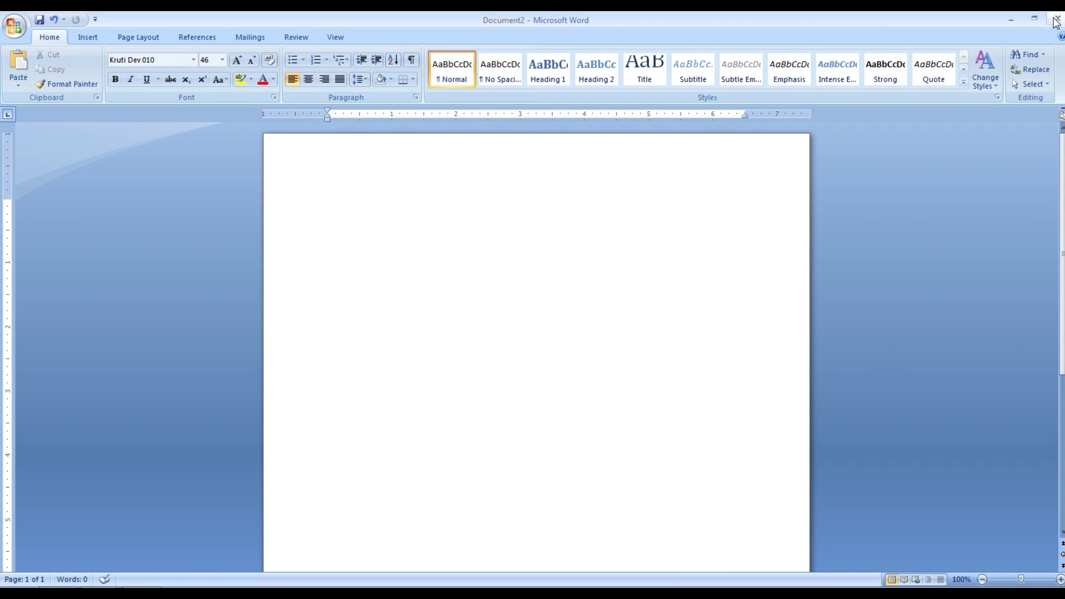
Restore Document2 and resize it into a wide window below the chart
left_click(1034, 18)
left_click_drag(598, 89, 637, 388)
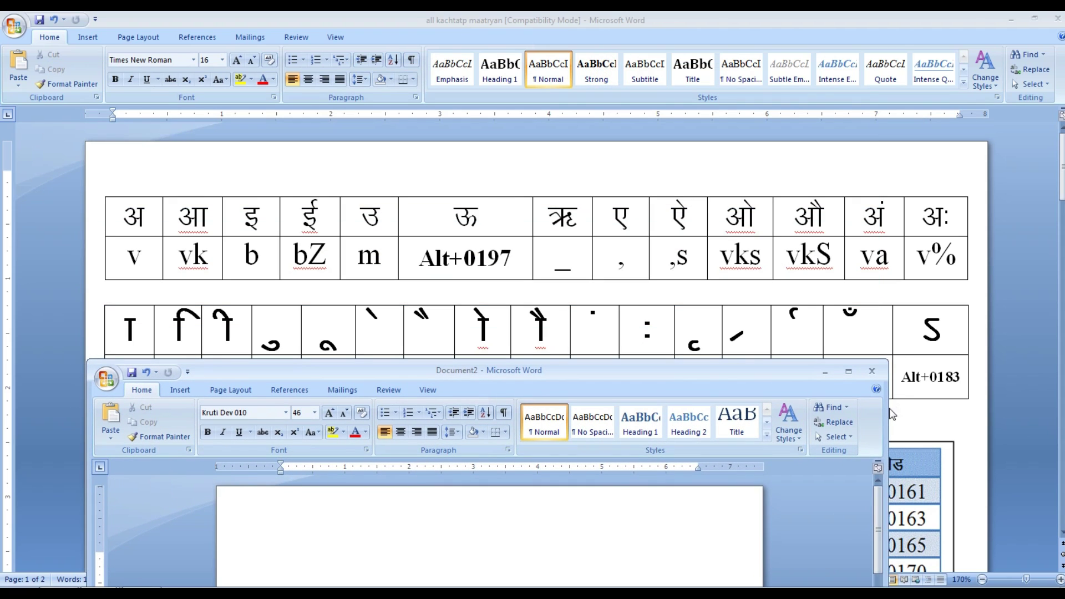
left_click_drag(888, 413, 1041, 413)
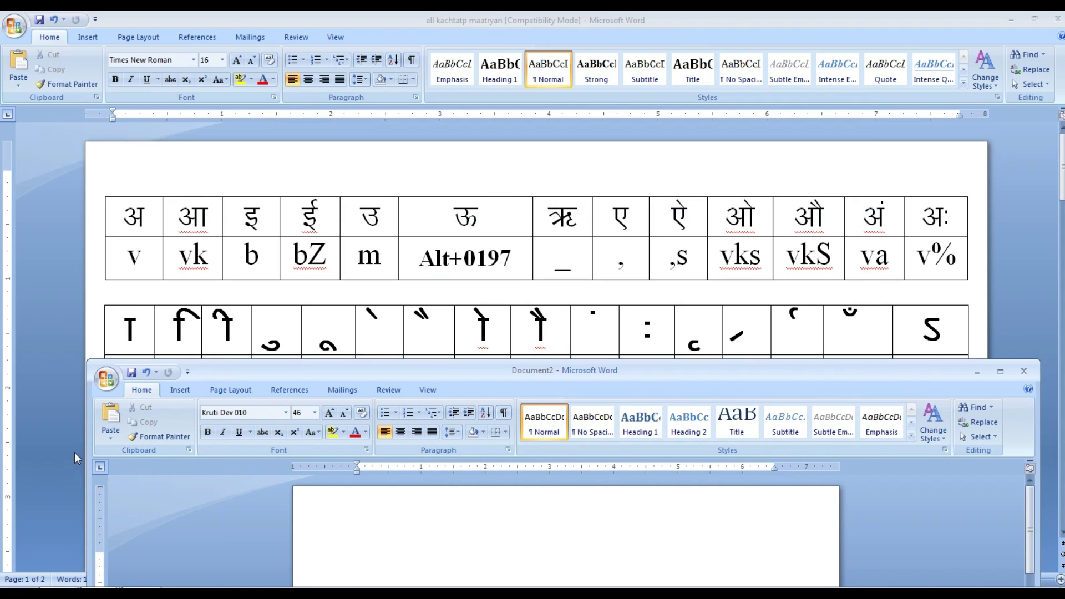
left_click_drag(88, 452, 6, 439)
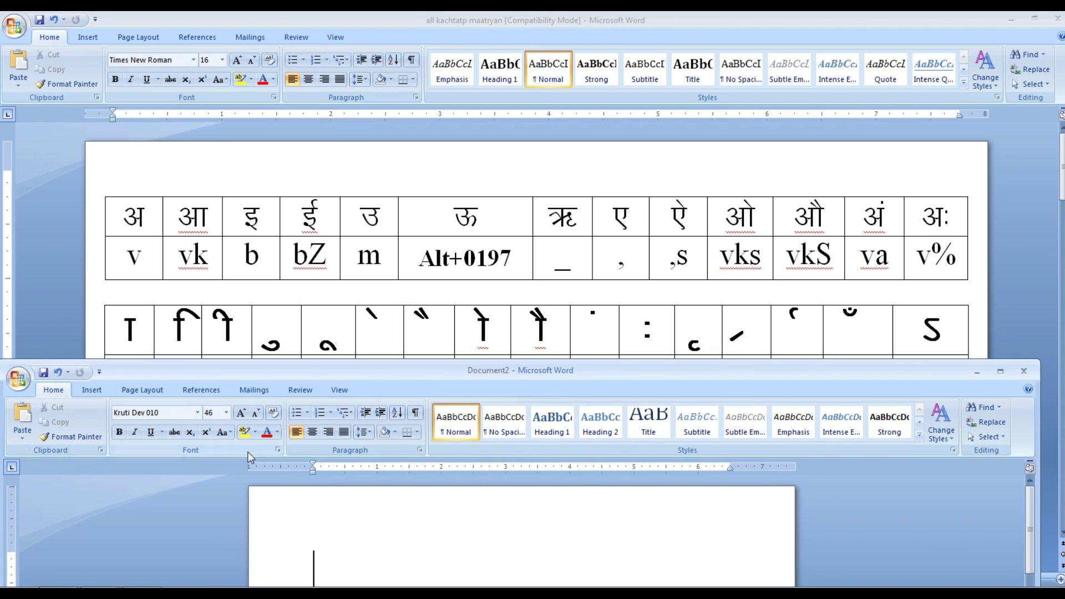
left_click_drag(420, 365, 418, 324)
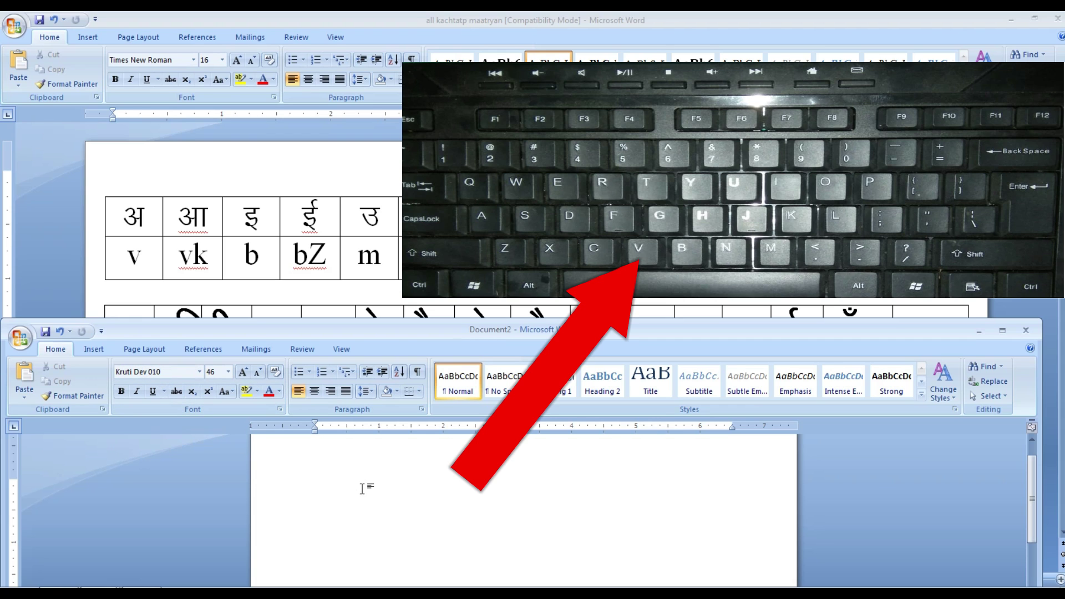
Show that v gives अ and V gives ट, then type two अ separated by a space
type("v")
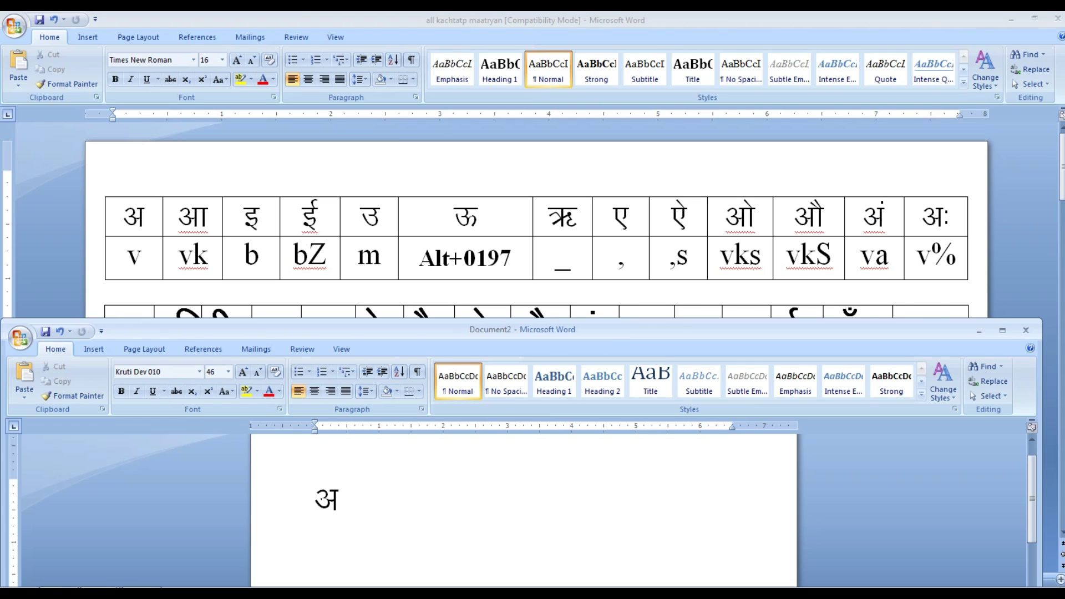
key("BackSpace")
type("V")
key("ctrl+z")
key("BackSpace")
type("v")
type("v")
Reposition Document2 and type 'kbb+' and 'm' to add आ, इ, ई and उ
mouse_move(408, 333)
left_mouse_down()
mouse_move(406, 398)
mouse_move(406, 378)
left_mouse_up()
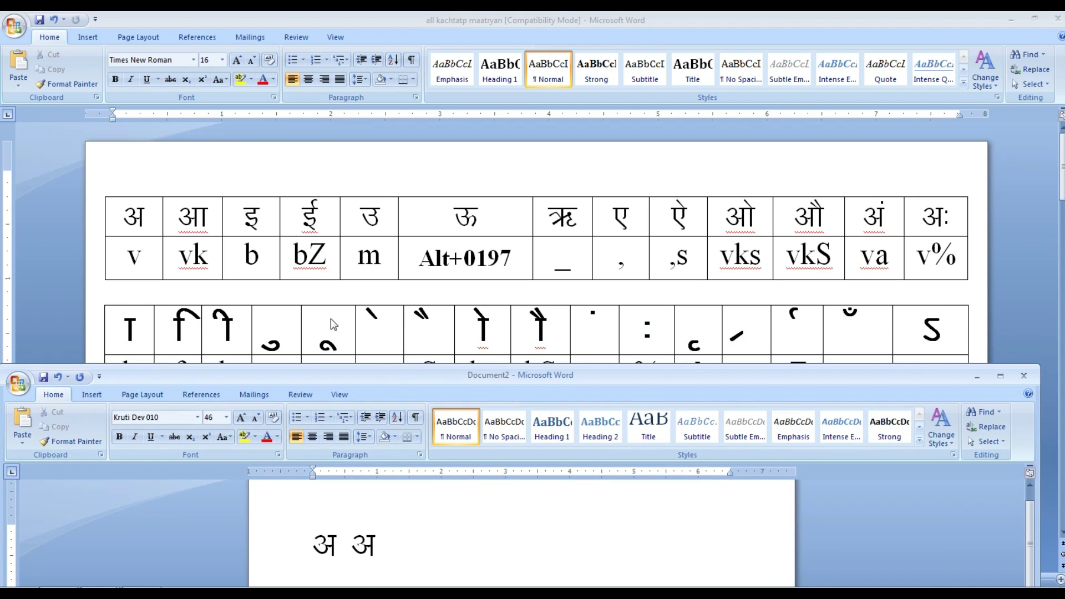
scroll(330, 318, "down", 2)
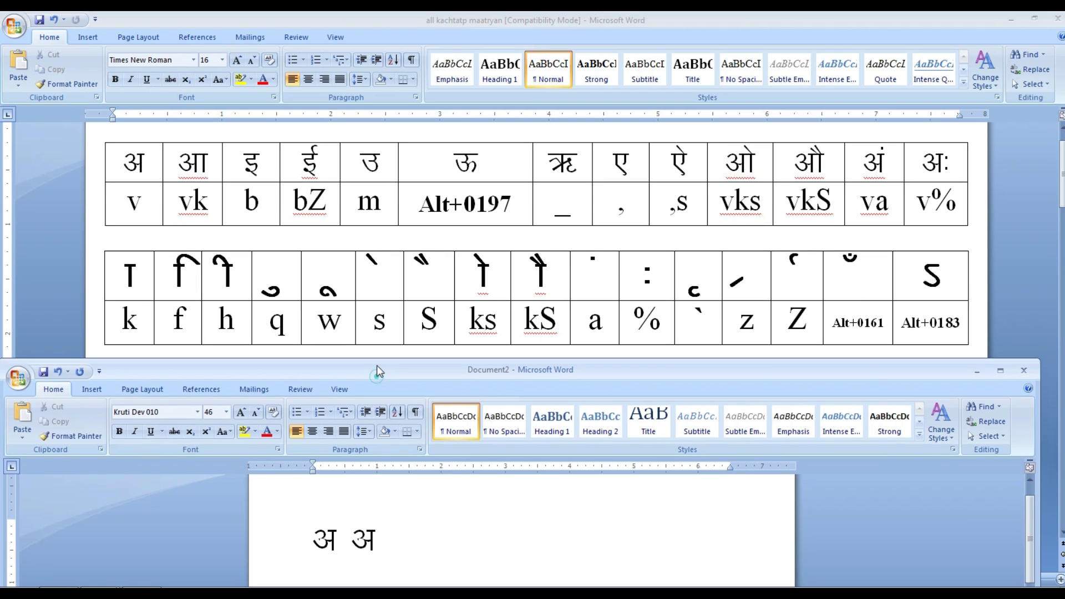
left_click_drag(367, 376, 361, 346)
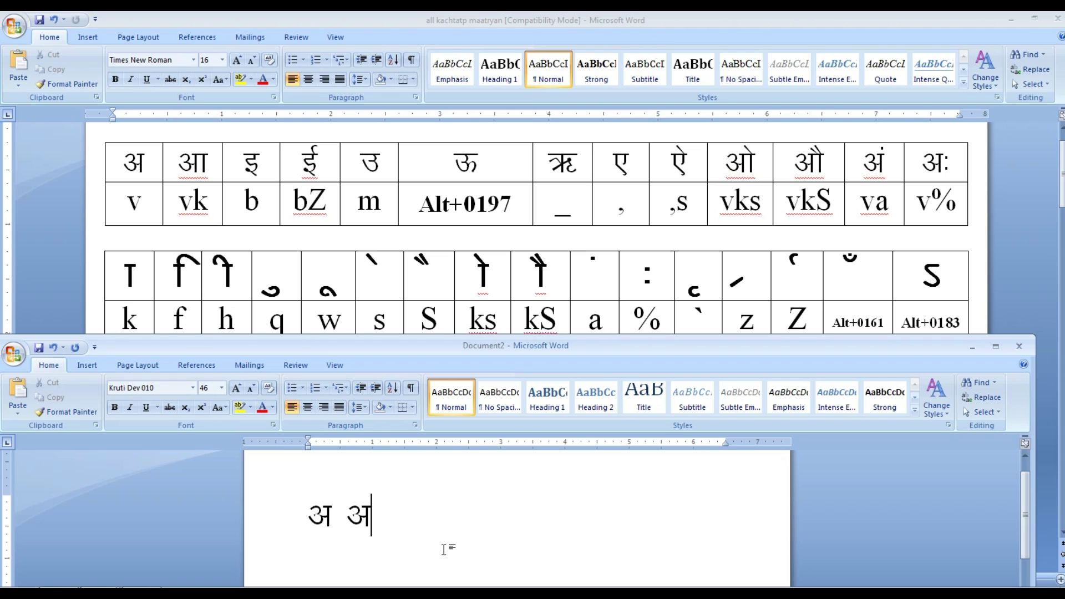
type("k")
type("b")
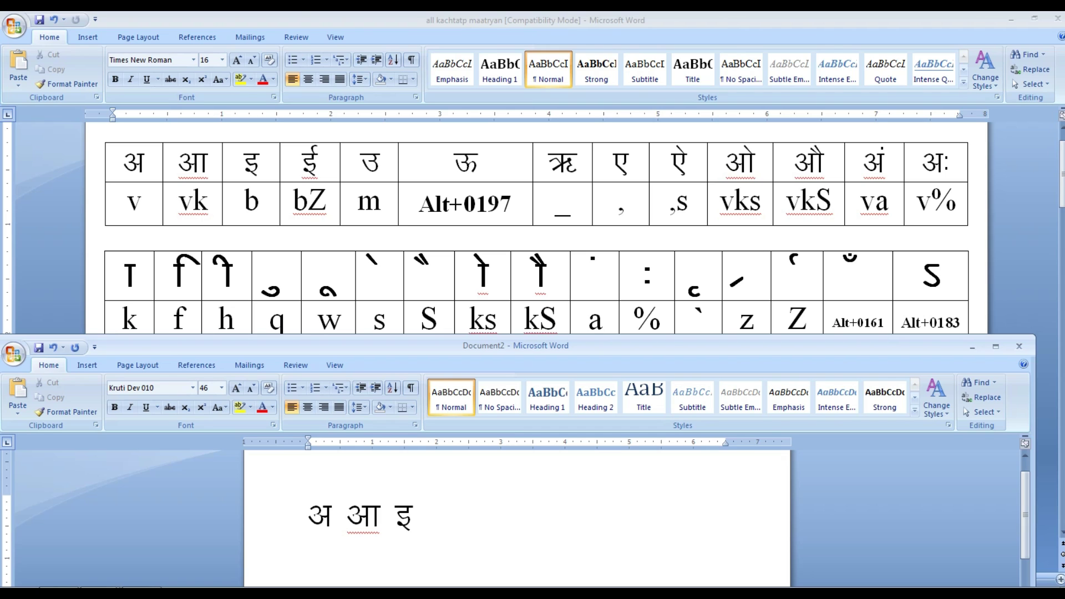
type("b")
type("+")
type("m")
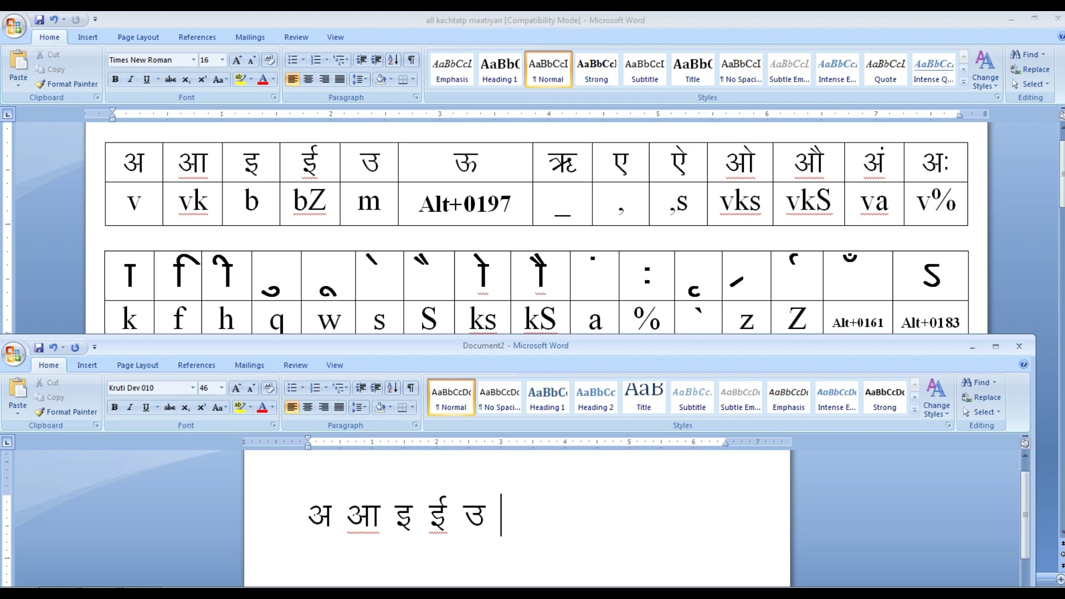
Type the vowels ऊ ऋ ए ऐ ओ, then औ अं अः on a new line
type("Å ")
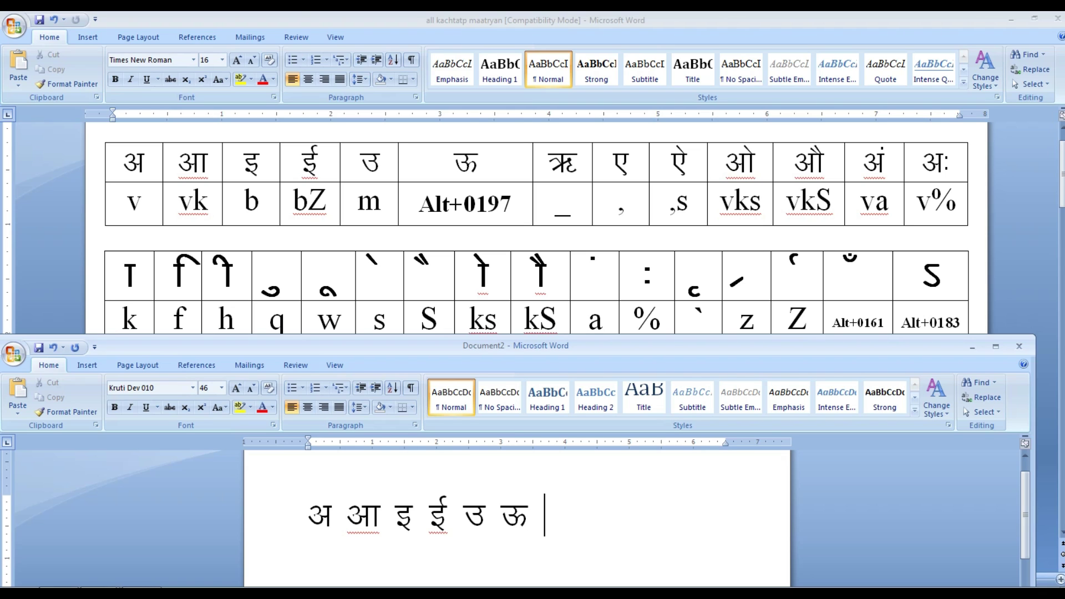
type("_")
type(" ,")
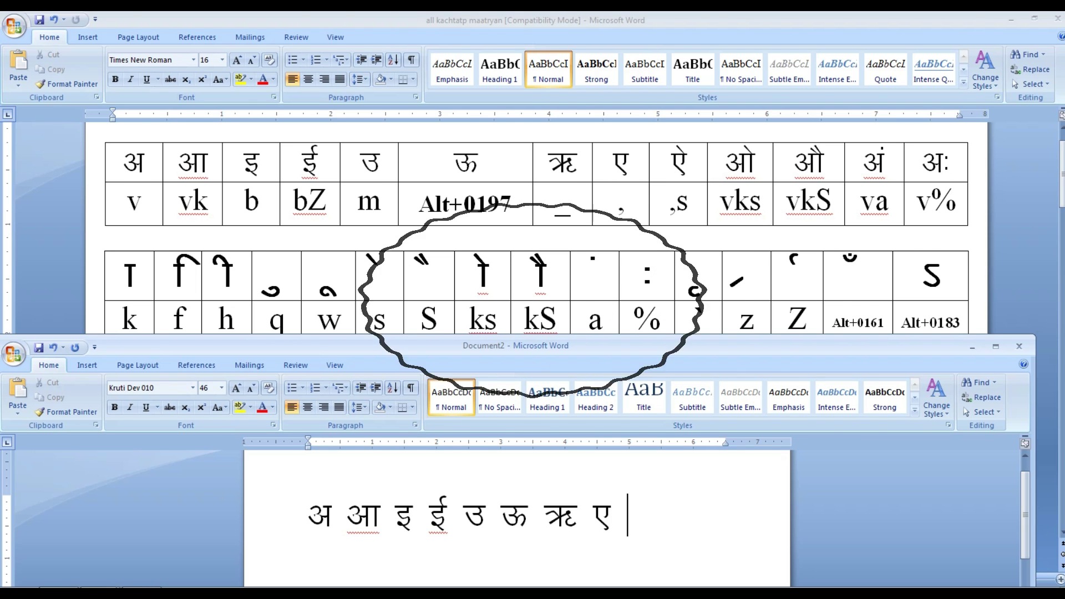
type(" ,s")
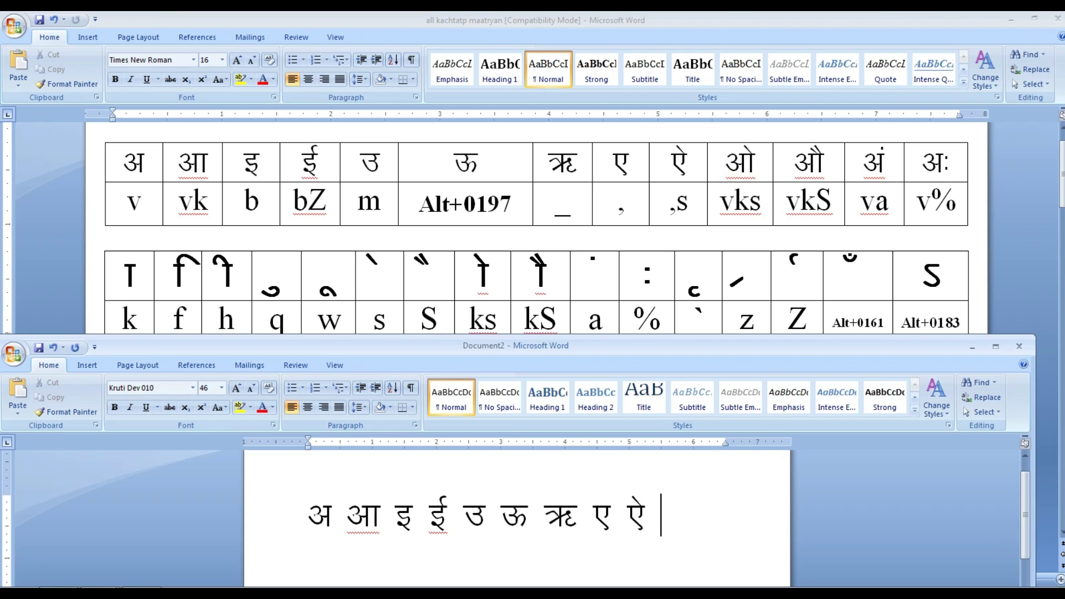
type(" v")
type("k")
type("s")
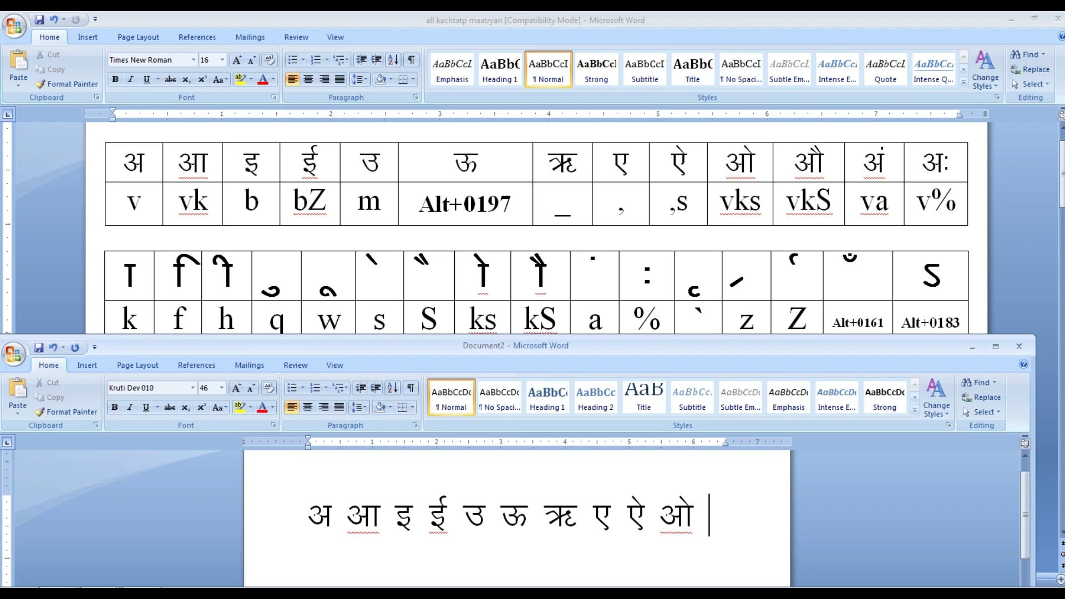
key("Return")
type("v")
type("kS")
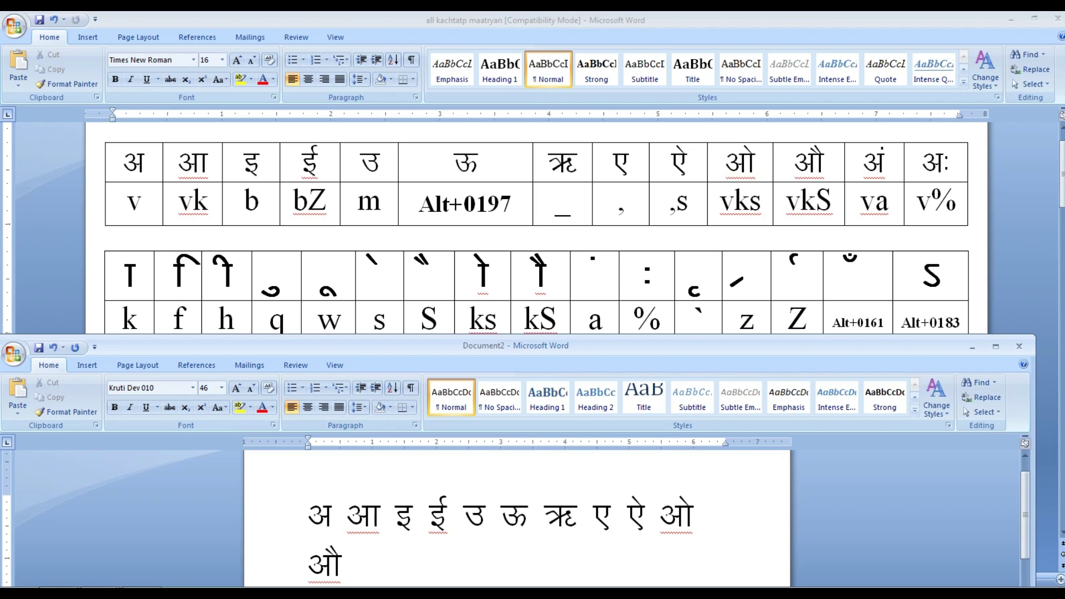
type(" v")
type("a")
type(" v%")
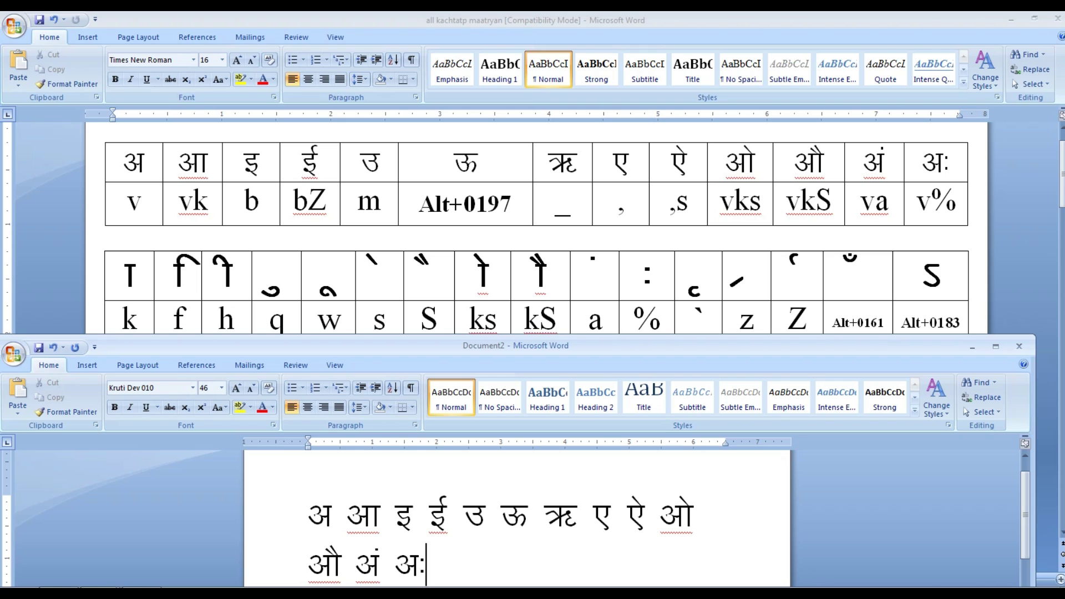
scroll(414, 547, "down", 1)
Start a new line below the vowels and try out matra keys against the chart
scroll(413, 548, "down", 1)
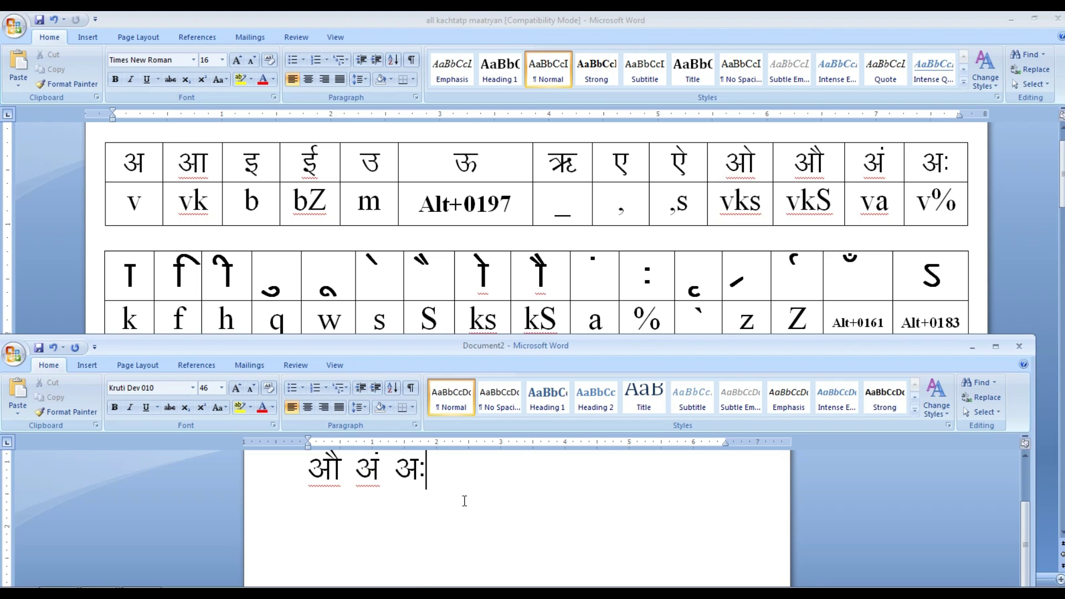
key("Return")
type("k")
type(" s")
key("BackSpace")
type("f")
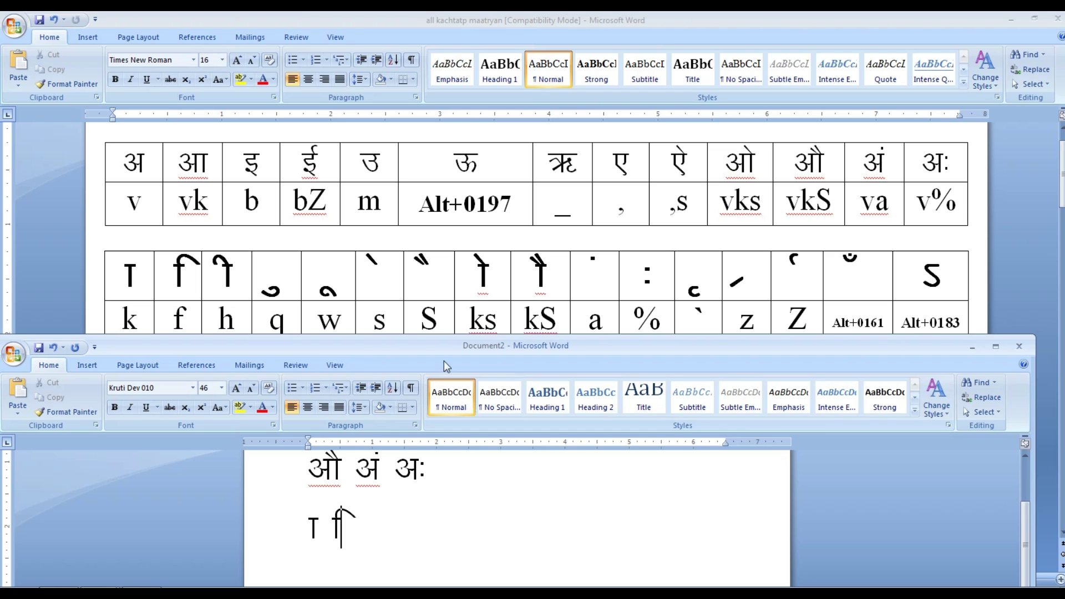
left_click_drag(441, 348, 429, 434)
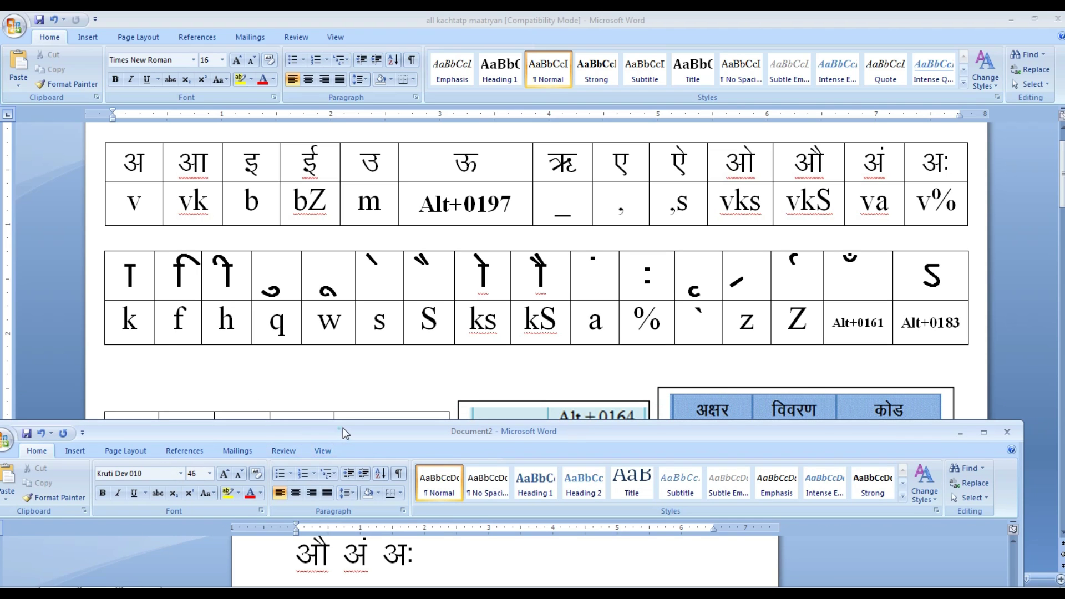
left_click_drag(343, 428, 355, 312)
Clear the stray matras, type कि and की (fd, dh), and lower the document to reveal the chart
key("BackSpace")
key("BackSpace")
key("BackSpace")
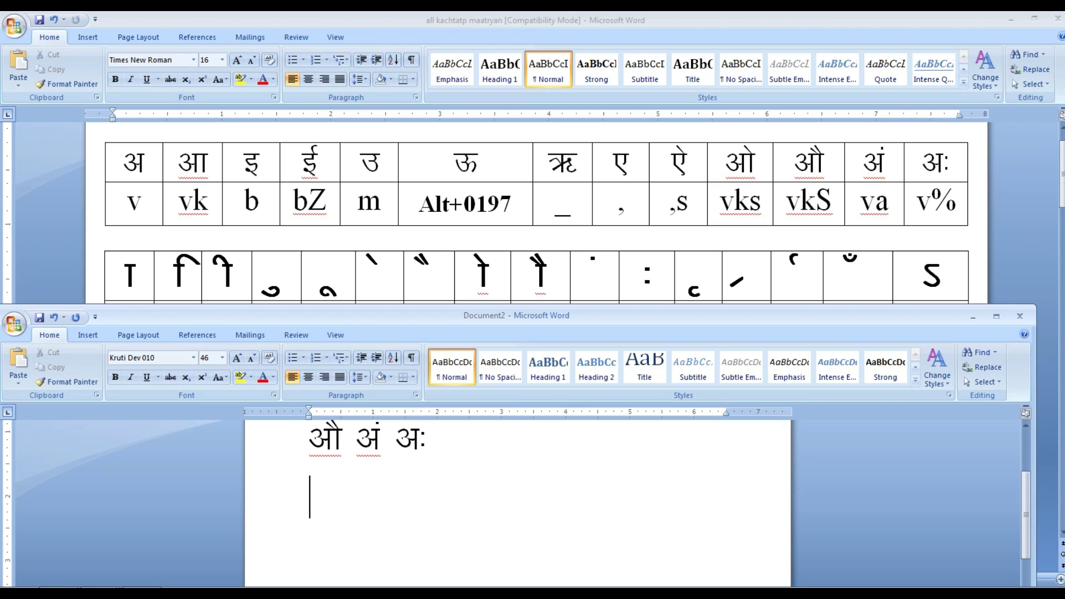
type("k")
key("BackSpace")
type("f")
type("d    ")
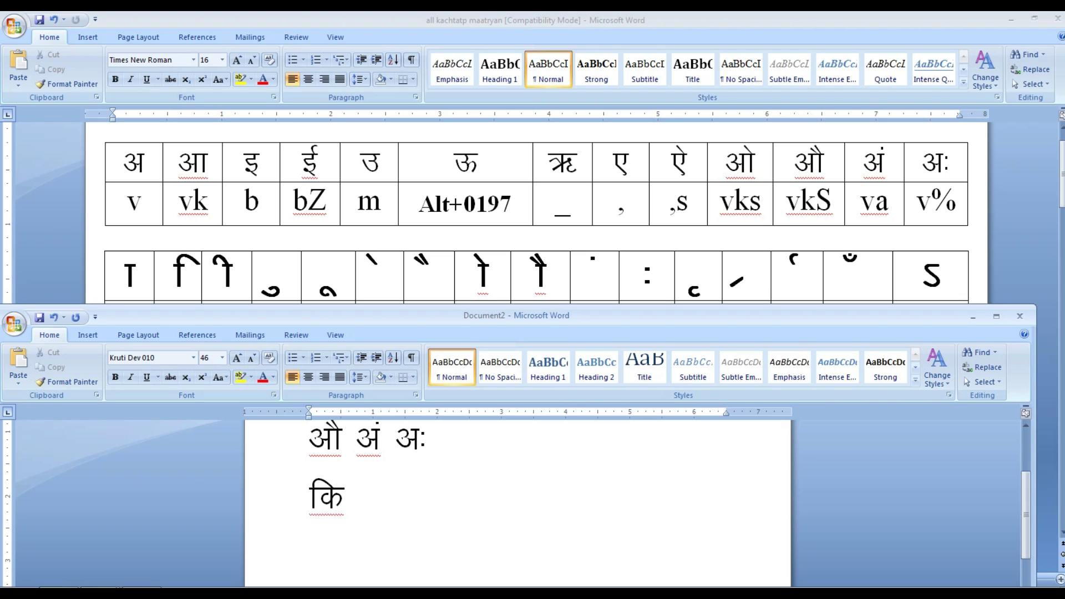
type("f")
type("d")
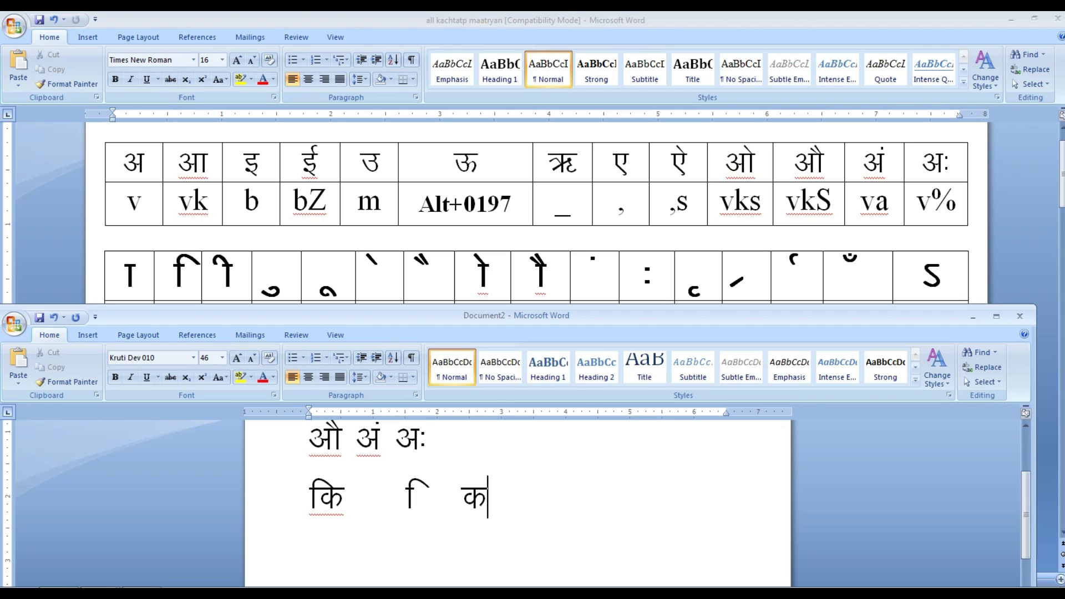
key("BackSpace")
key("BackSpace")
key("BackSpace")
type("dh")
key("BackSpace")
key("BackSpace")
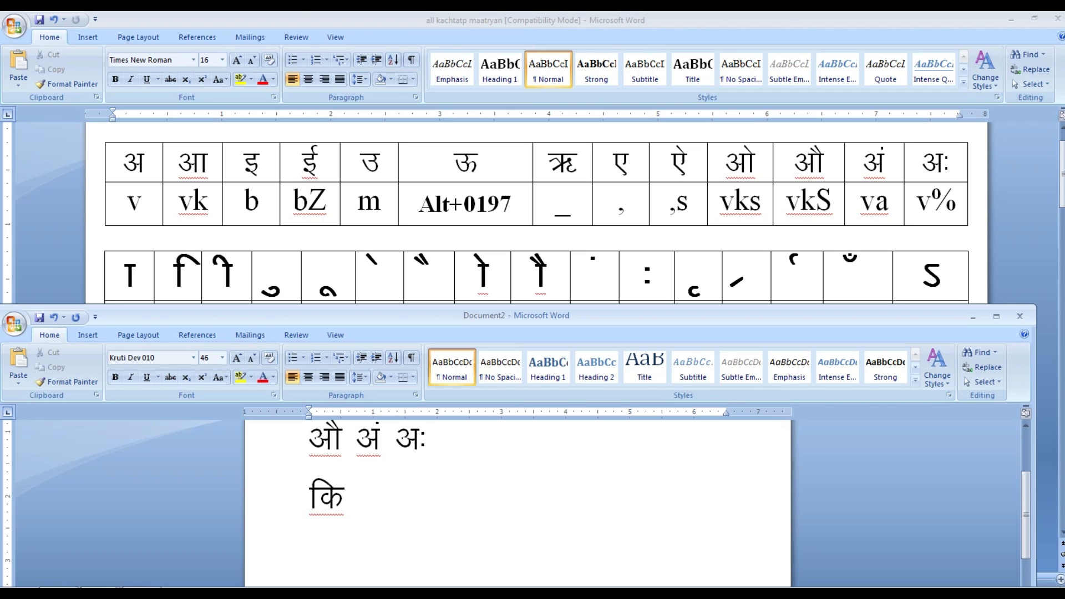
type("dh")
left_click_drag(454, 332, 458, 515)
left_click(324, 368)
scroll(324, 368, "down", 2)
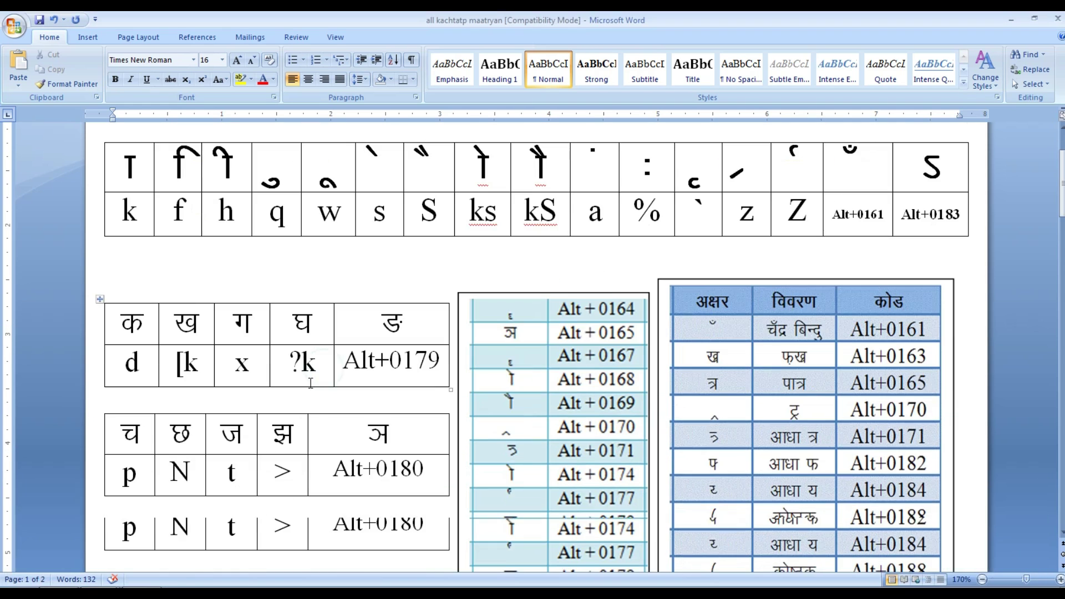
scroll(327, 377, "down", 1)
scroll(333, 391, "up", 1)
scroll(333, 391, "up", 2)
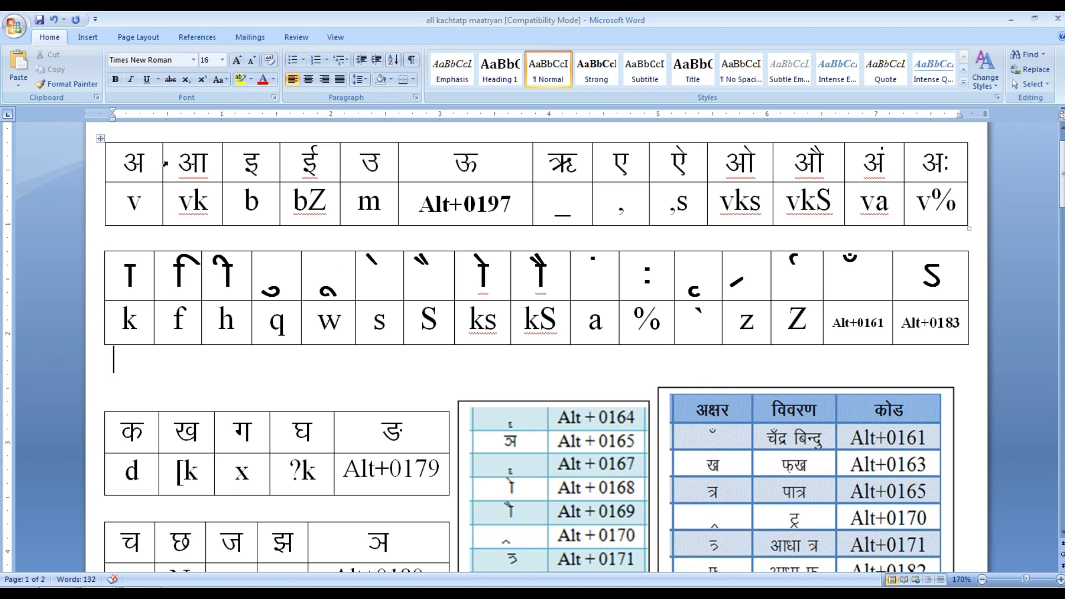
left_click_drag(165, 163, 947, 175)
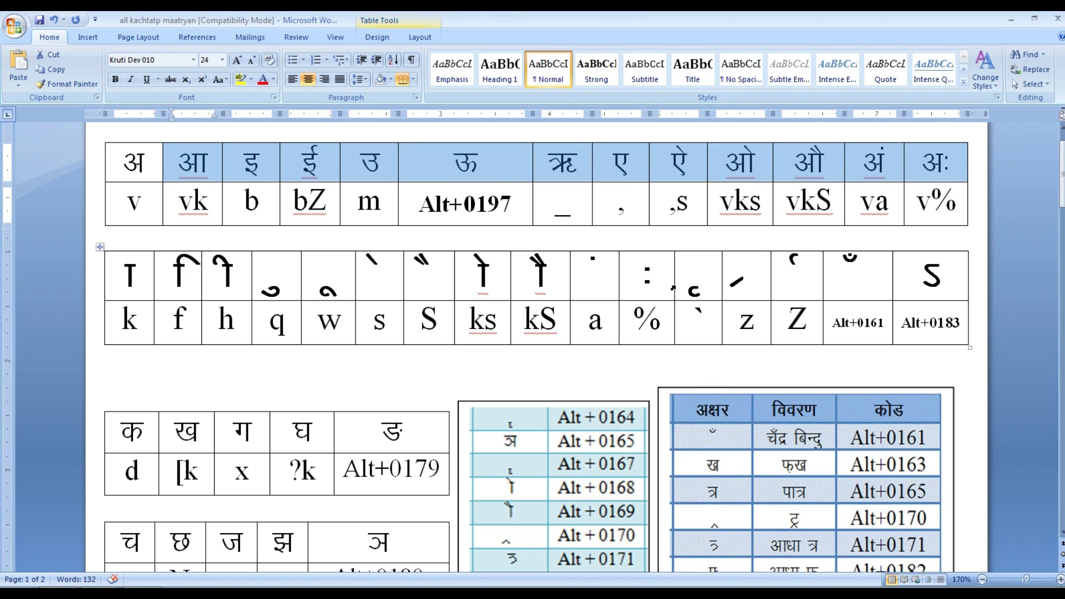
left_click(344, 377)
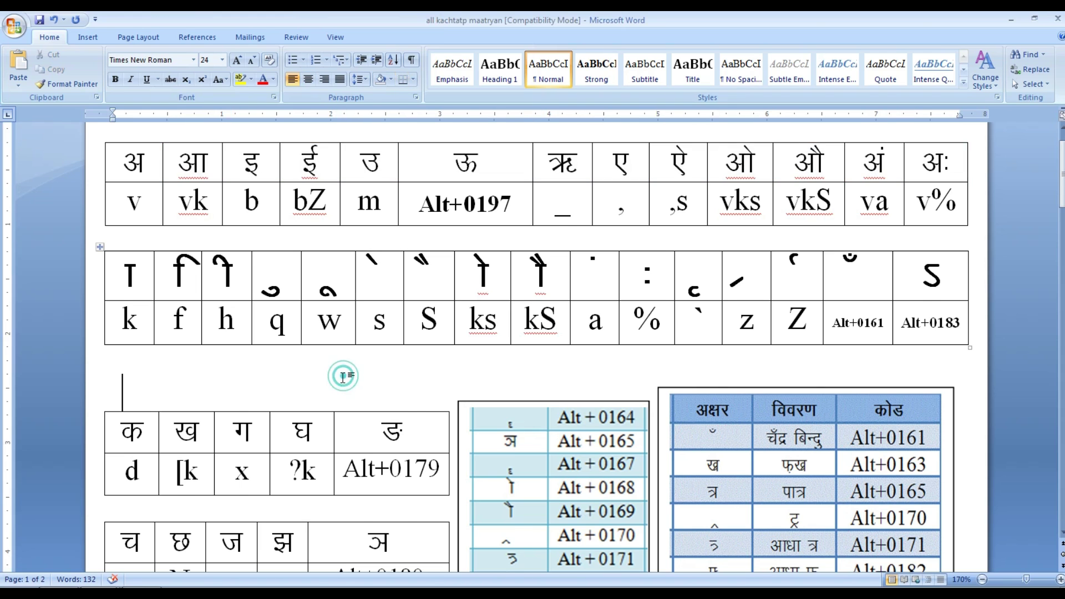
scroll(345, 377, "down", 3)
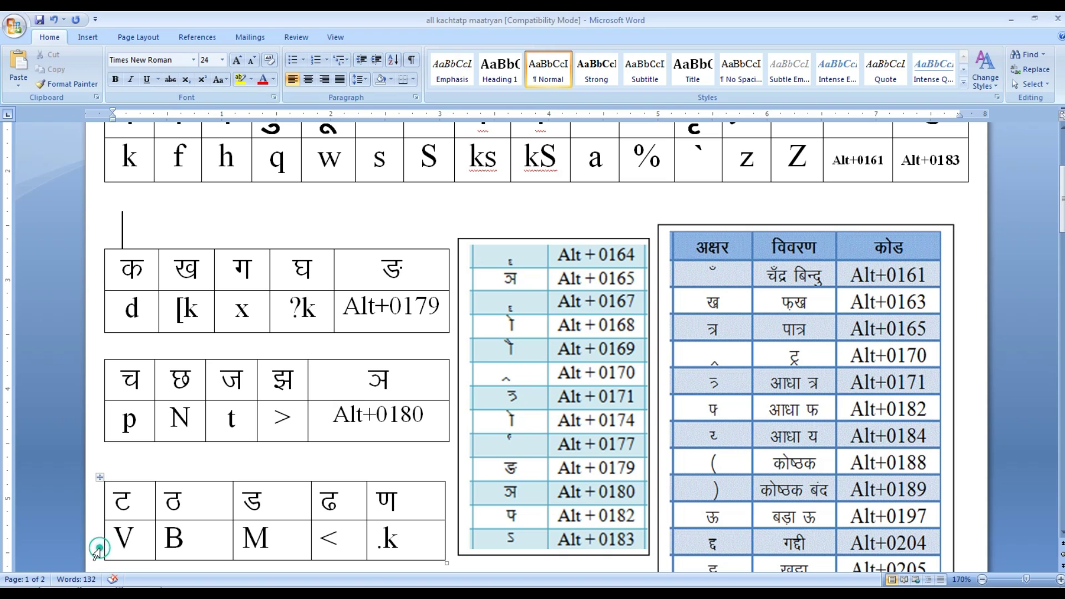
Return to the practice document and delete the कि की line
key("alt+Tab")
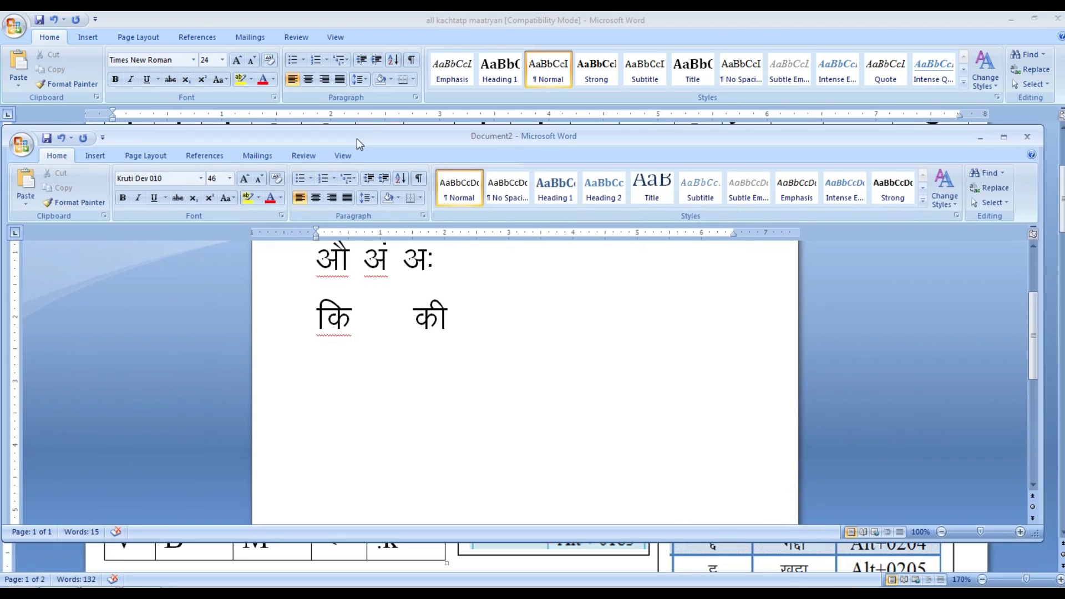
left_click_drag(356, 501, 357, 138)
left_click_drag(468, 321, 296, 323)
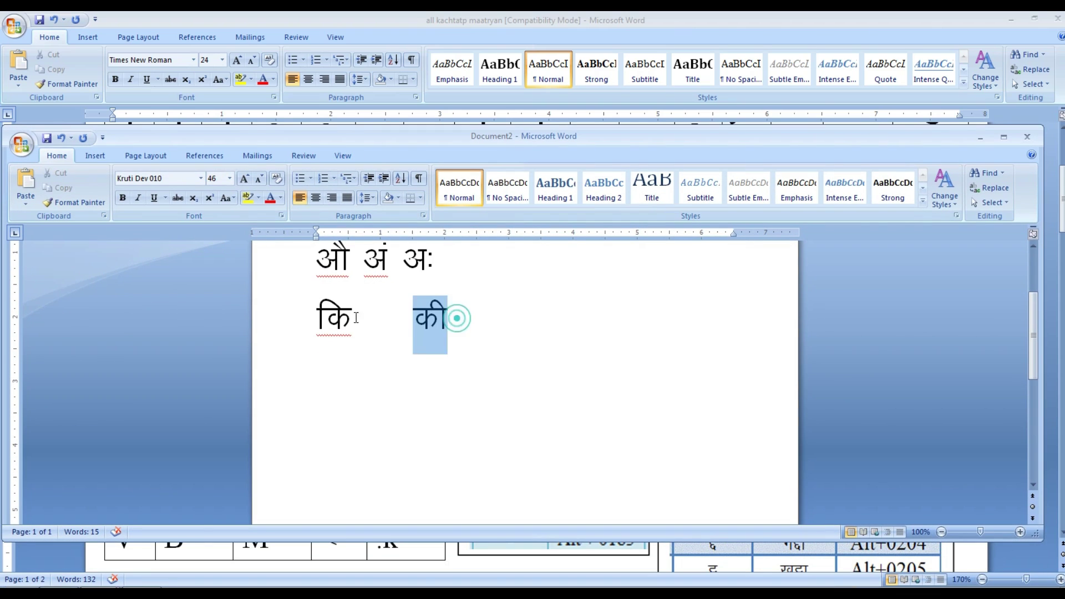
key("Delete")
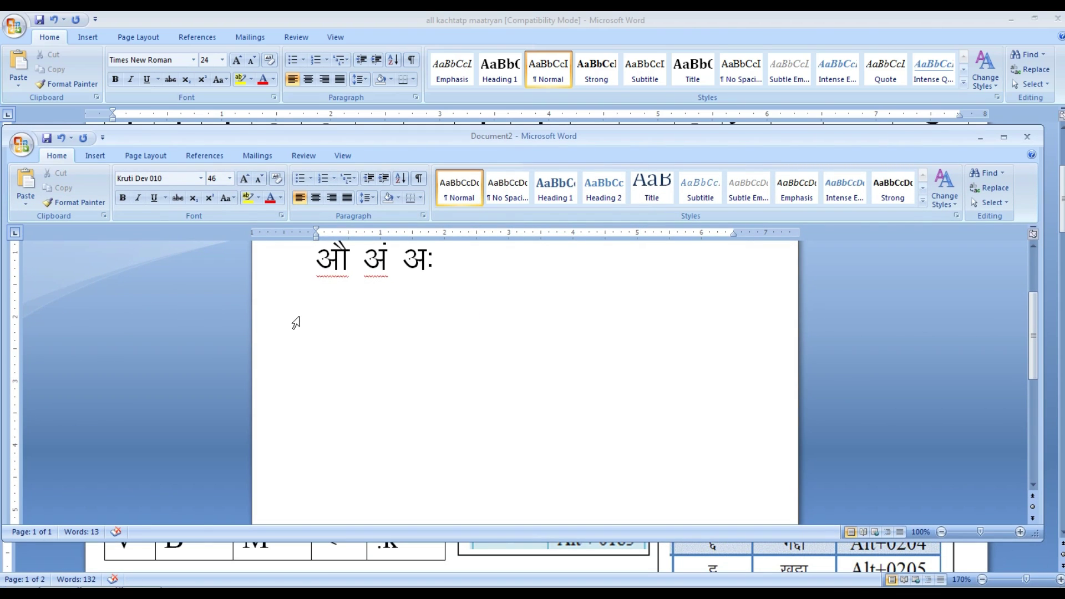
Type ख ([k) on a new line, then move the document down to expose the chart
type("[k")
key("BackSpace")
key("BackSpace")
key("Return")
type("[k")
type("k")
mouse_move(408, 145)
left_mouse_down()
mouse_move(424, 327)
mouse_move(424, 284)
left_mouse_up()
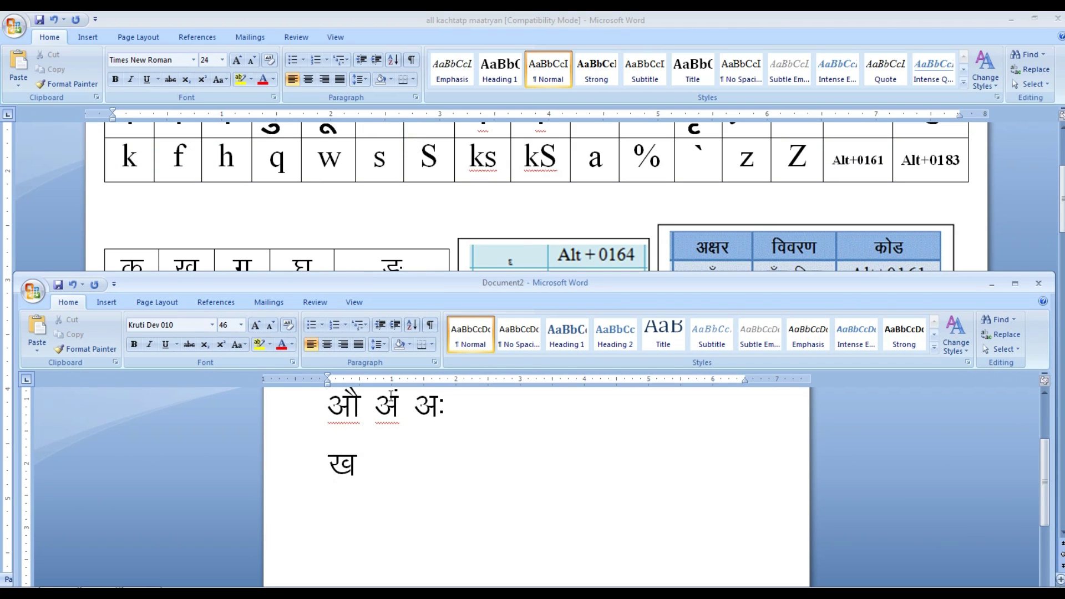
mouse_move(423, 291)
left_mouse_down()
mouse_move(409, 507)
mouse_move(400, 388)
mouse_move(403, 556)
mouse_move(396, 539)
left_mouse_up()
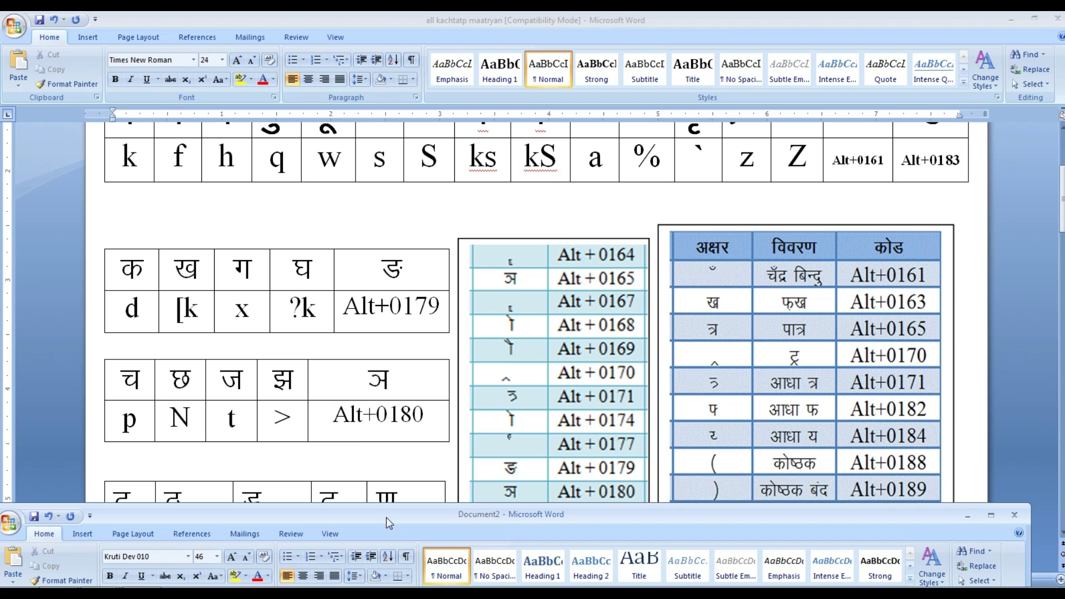
Look up the key for ख in the chart's consonant table
left_click_drag(390, 524, 393, 518)
left_click(313, 313)
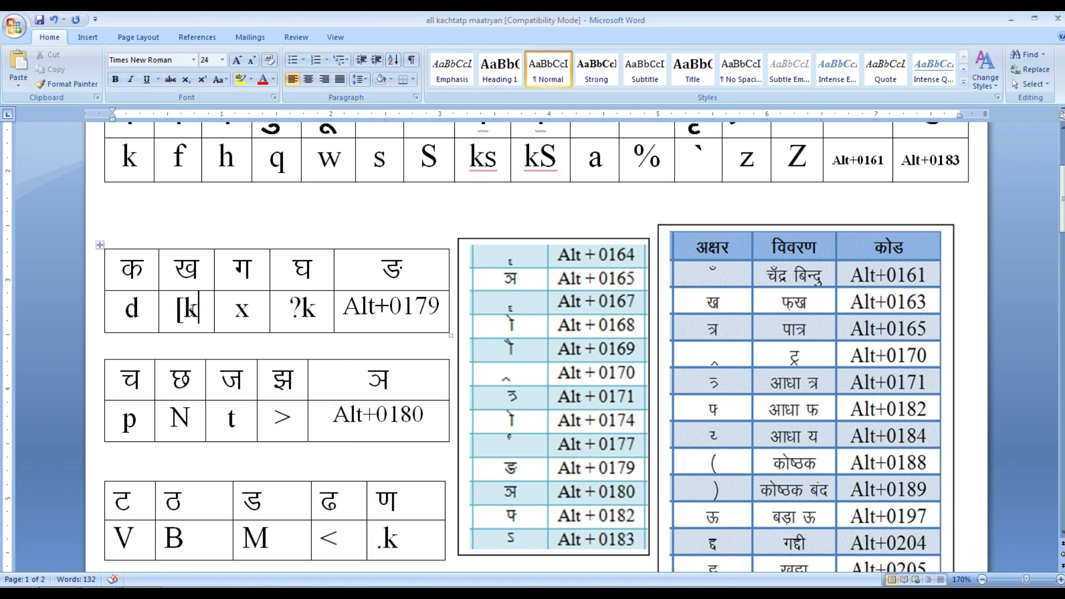
left_click(192, 309)
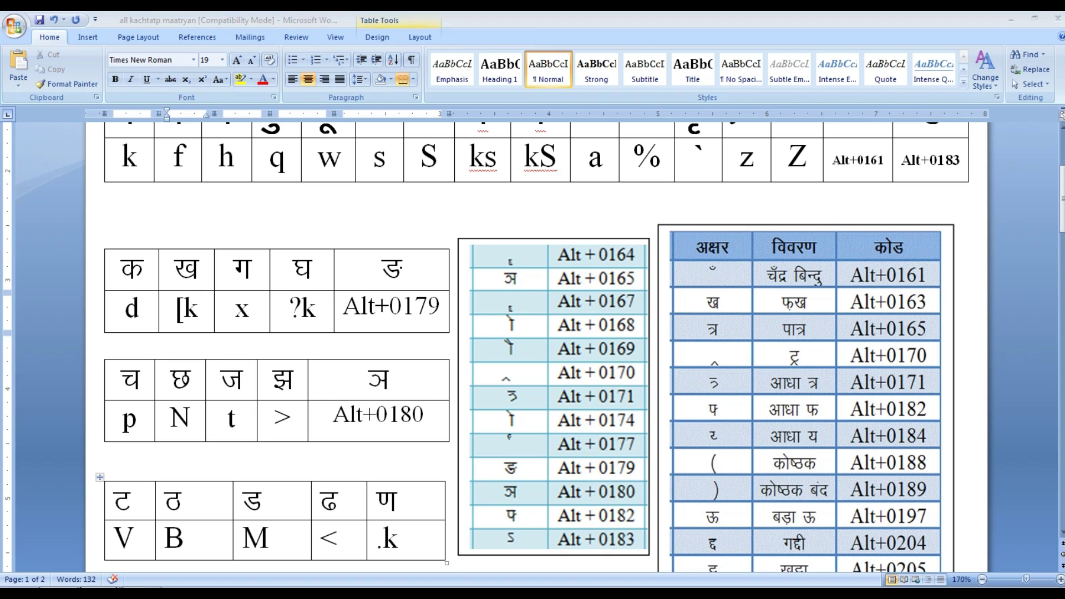
Bring the practice document forward, type ?k to add घ after ख, then minimize it
left_click(111, 582)
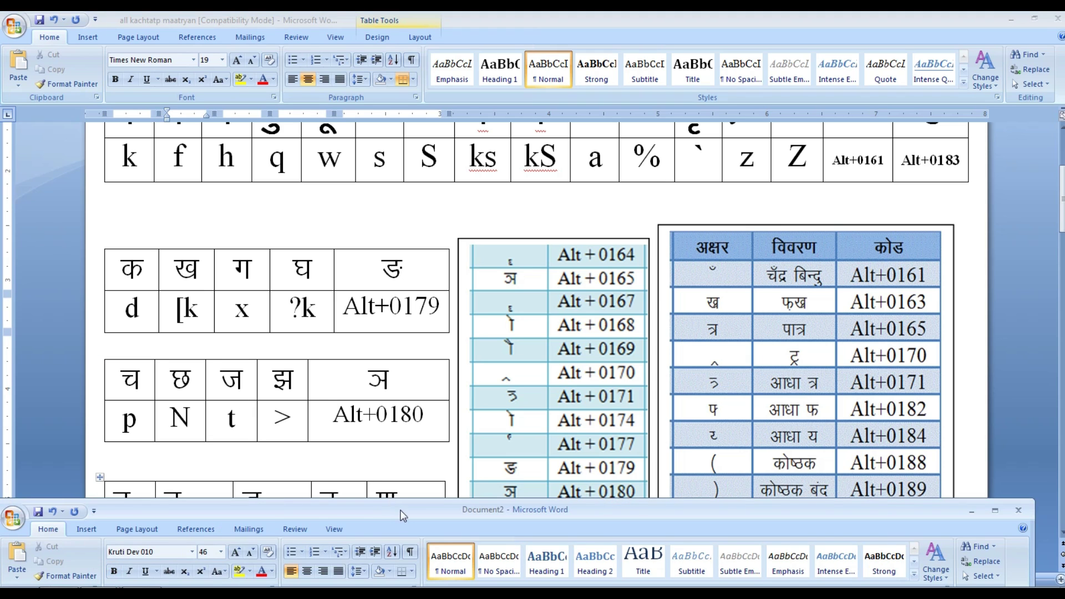
left_click_drag(399, 511, 448, 271)
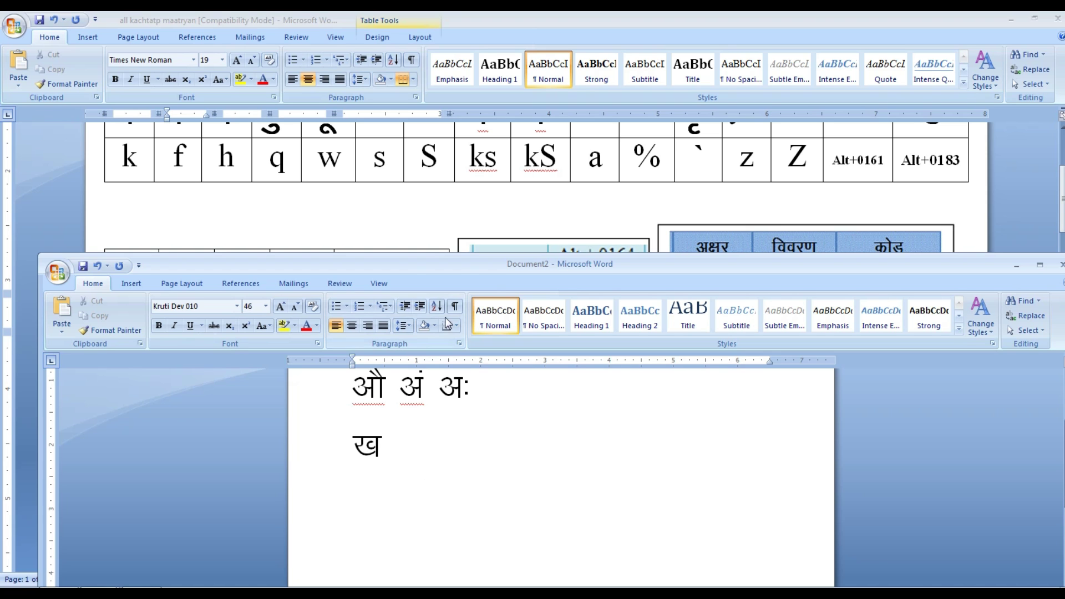
left_click_drag(454, 268, 436, 239)
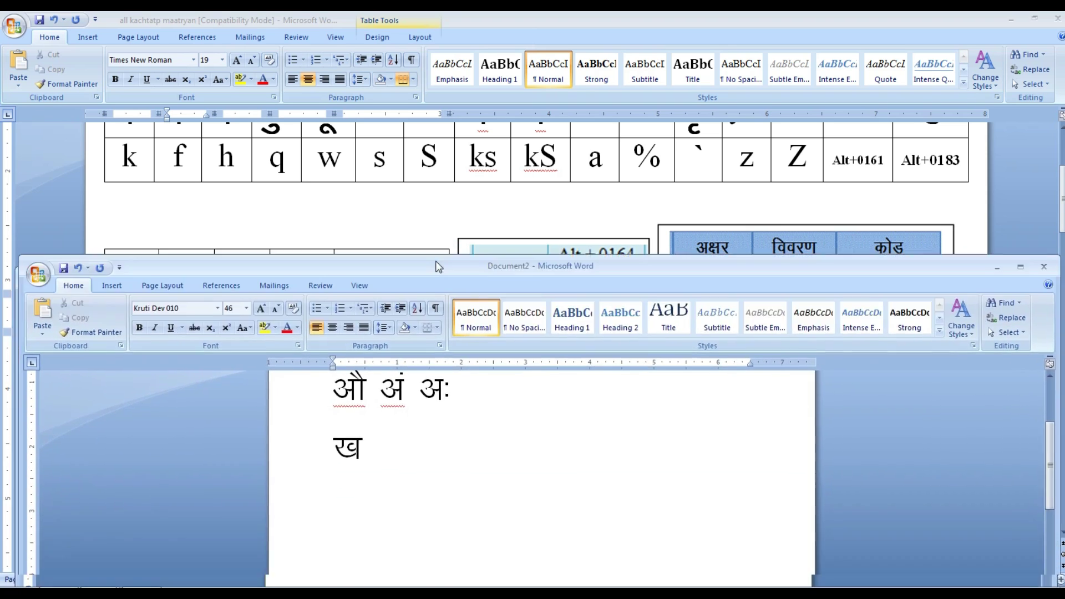
type("?k")
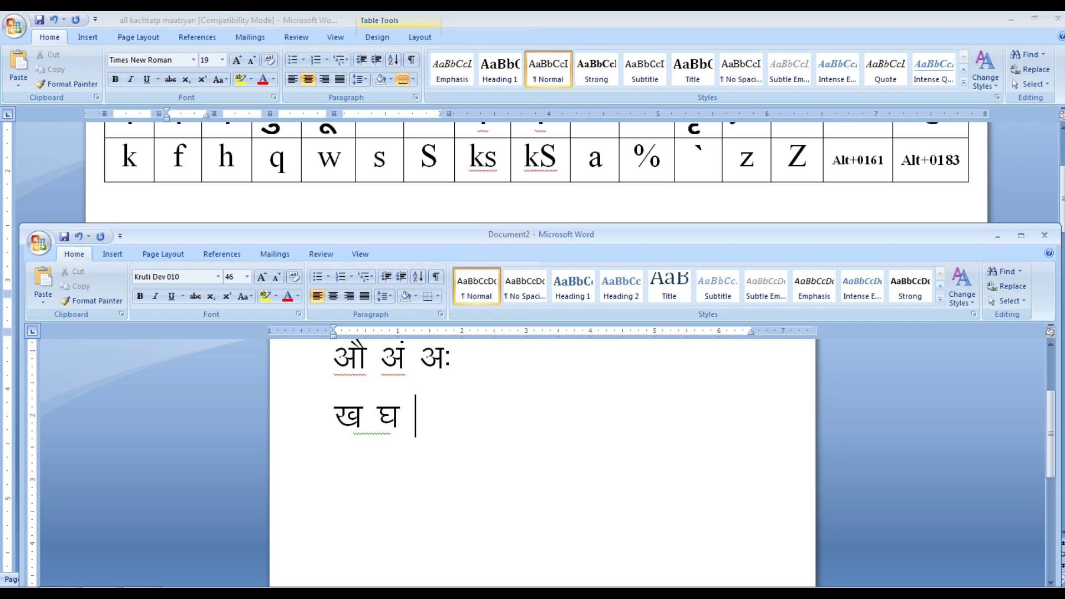
left_click_drag(619, 236, 580, 241)
left_click(958, 240)
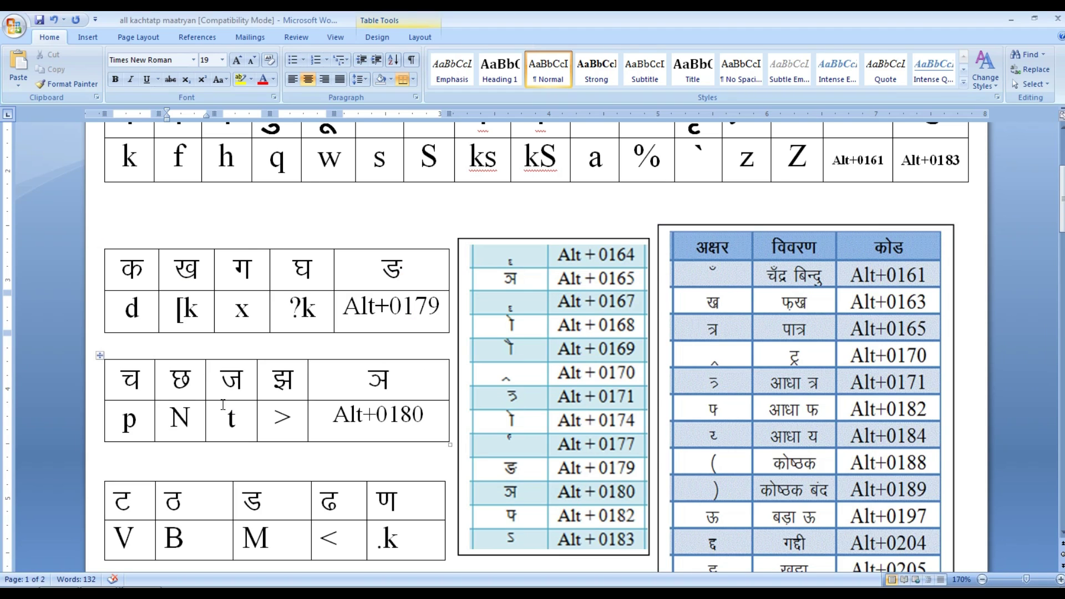
scroll(224, 405, "down", 1)
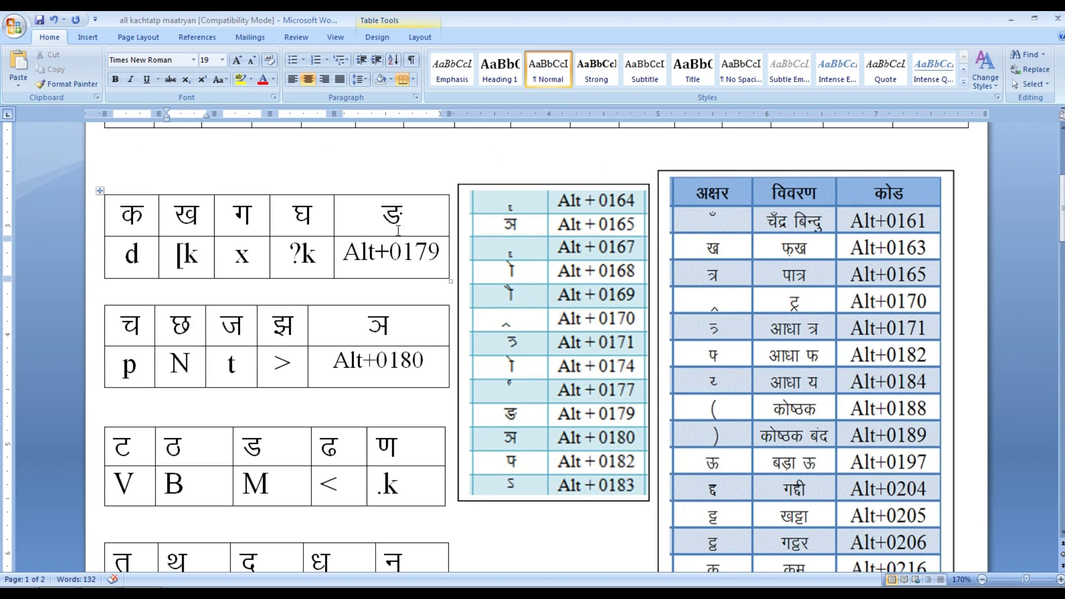
left_click_drag(343, 250, 419, 250)
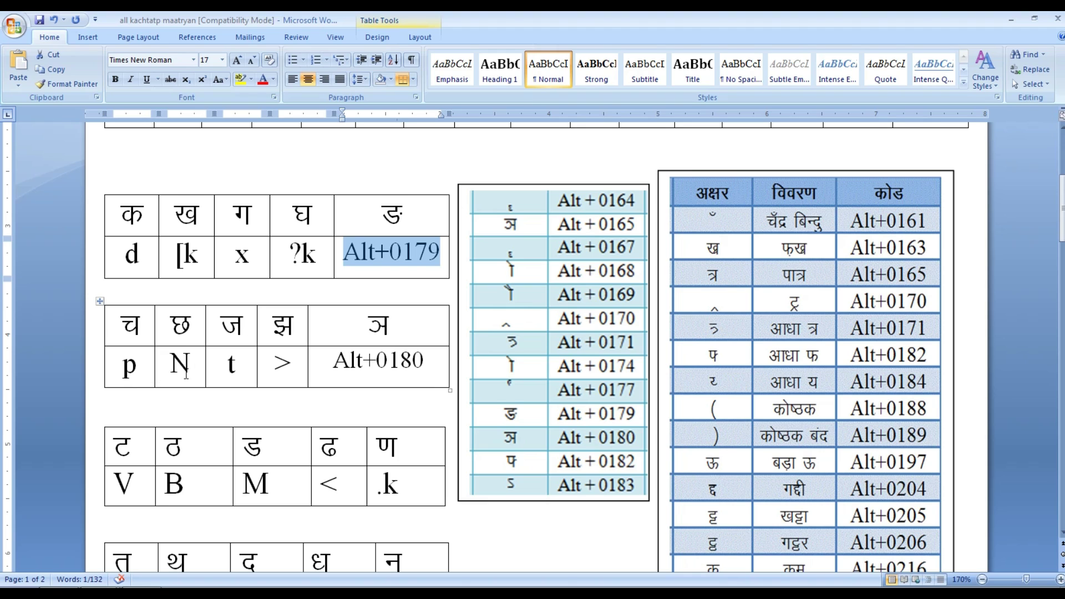
left_click_drag(192, 372, 172, 375)
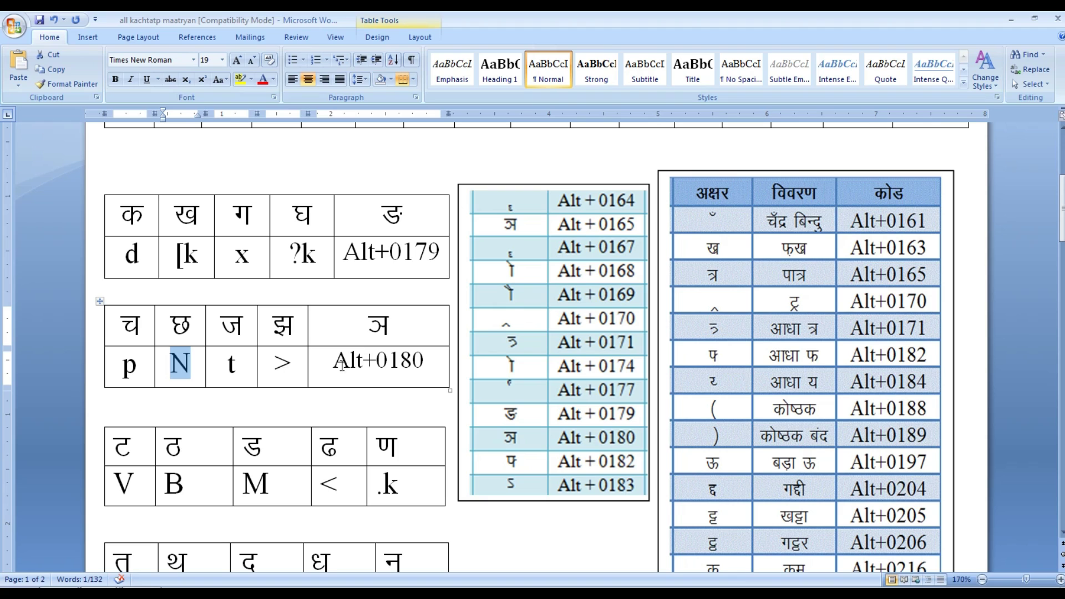
left_click_drag(341, 365, 425, 363)
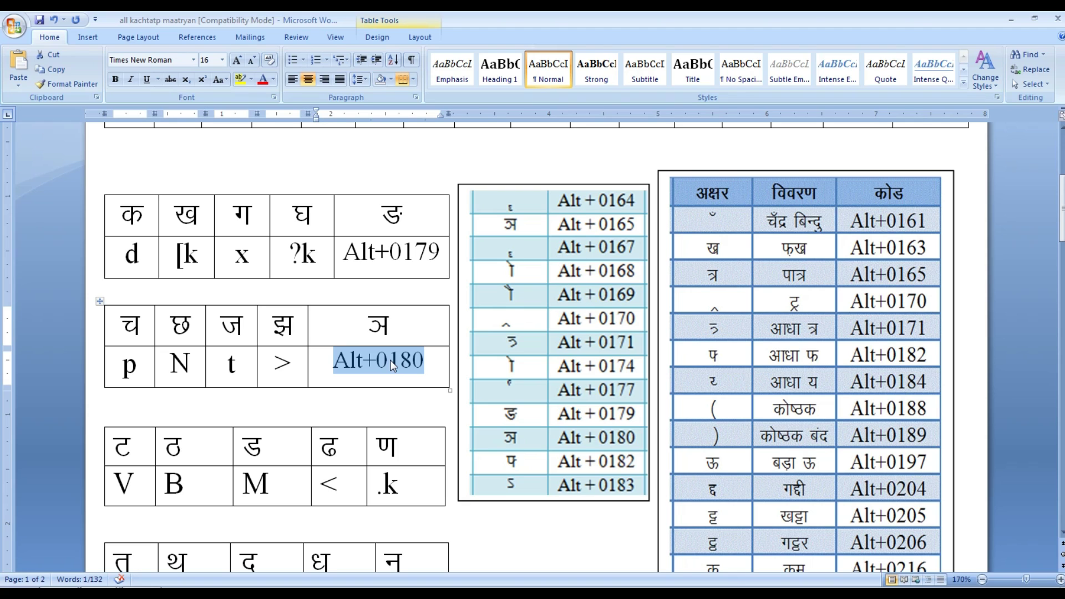
left_click_drag(133, 488, 114, 487)
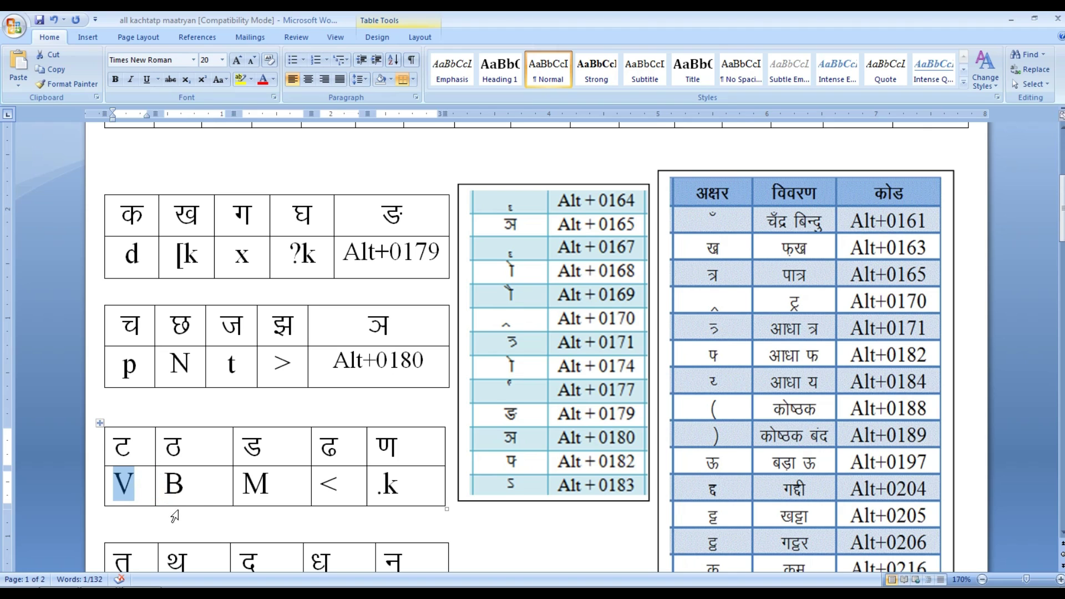
left_click(136, 493)
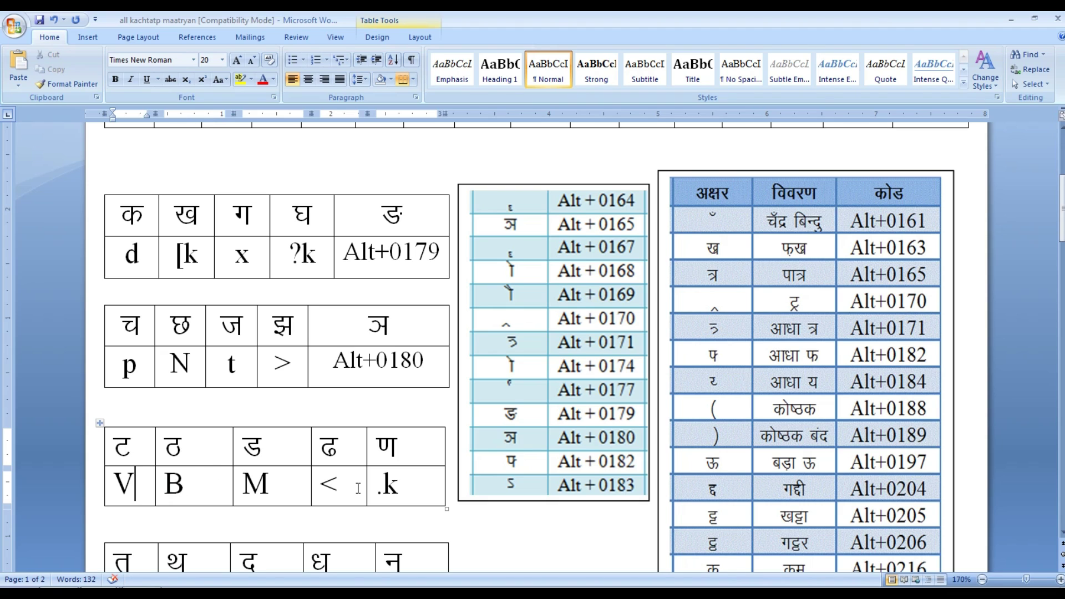
left_click_drag(110, 483, 254, 493)
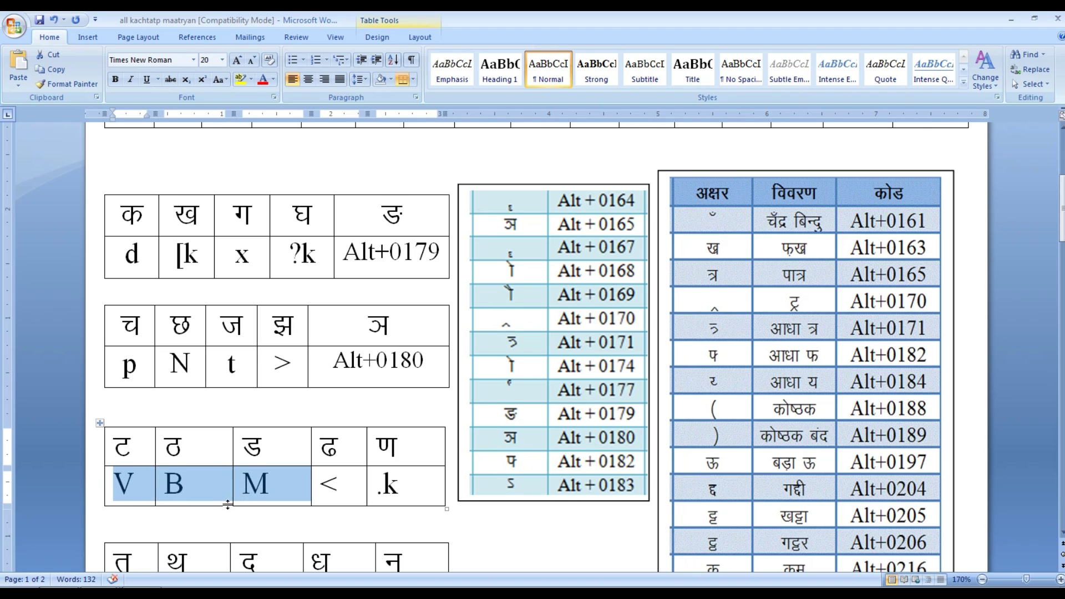
scroll(227, 505, "down", 1)
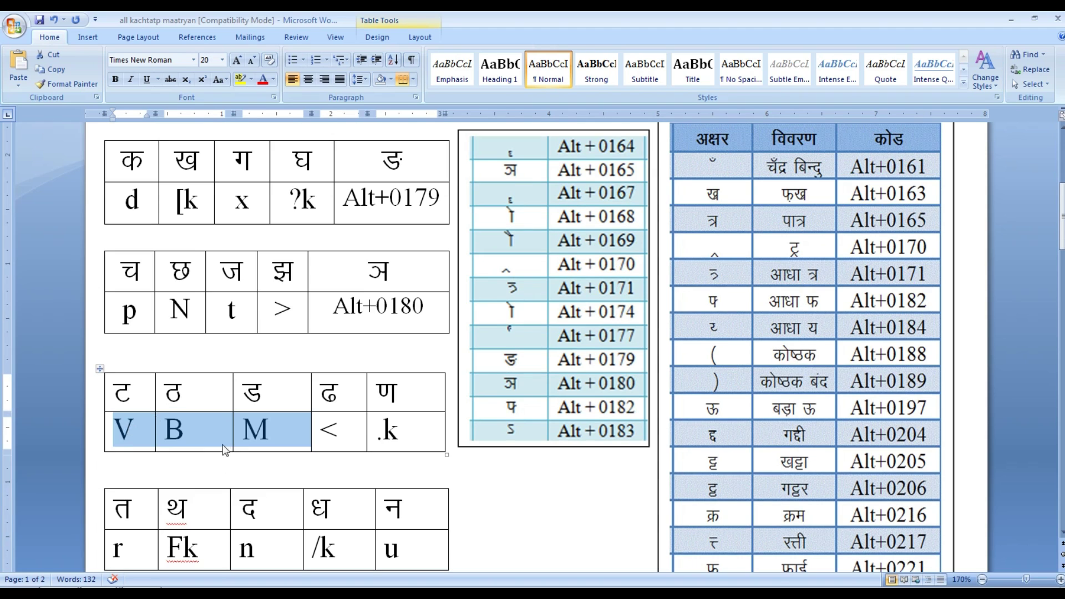
left_click(137, 433)
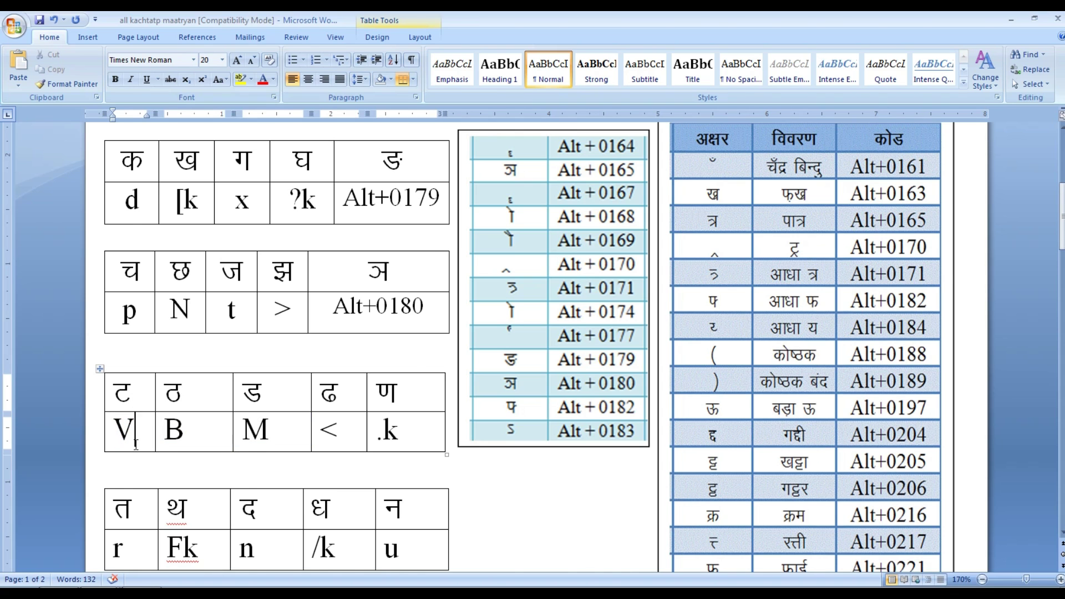
scroll(136, 400, "up", 5)
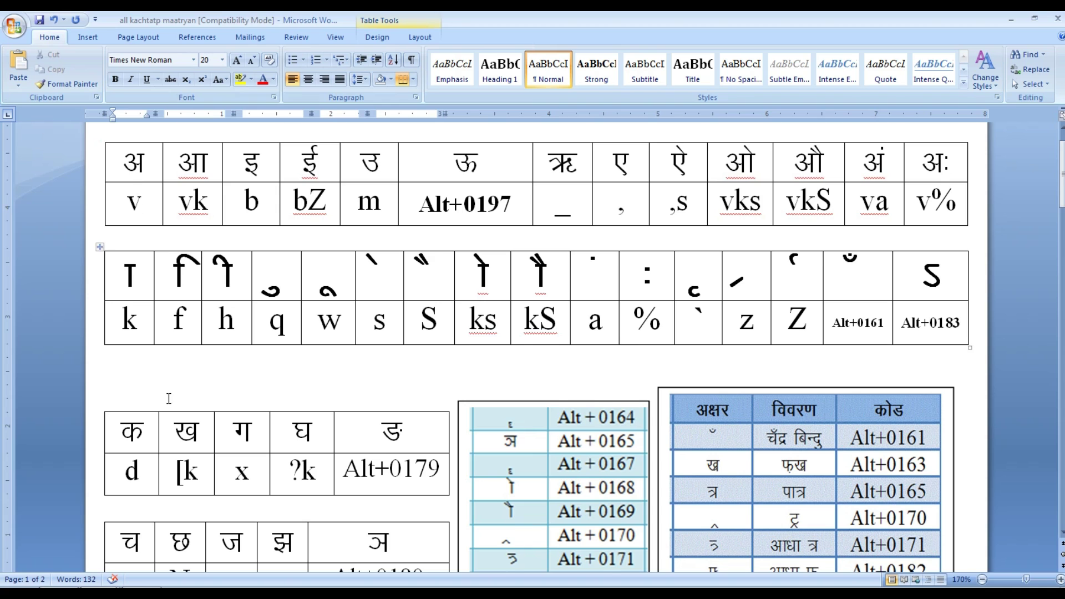
scroll(166, 360, "down", 3)
scroll(185, 487, "down", 1)
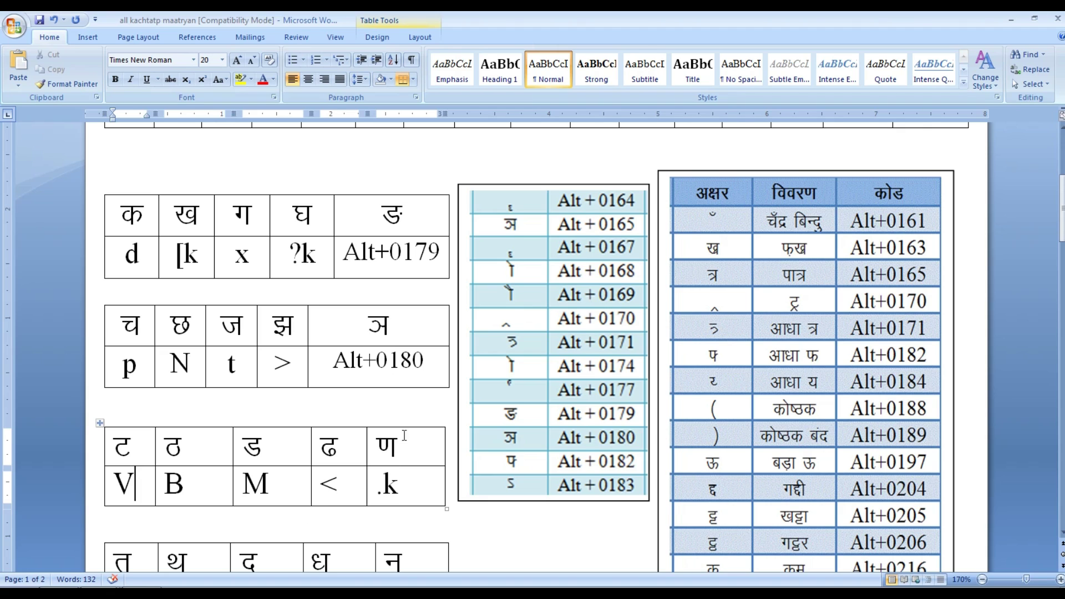
scroll(298, 482, "down", 1)
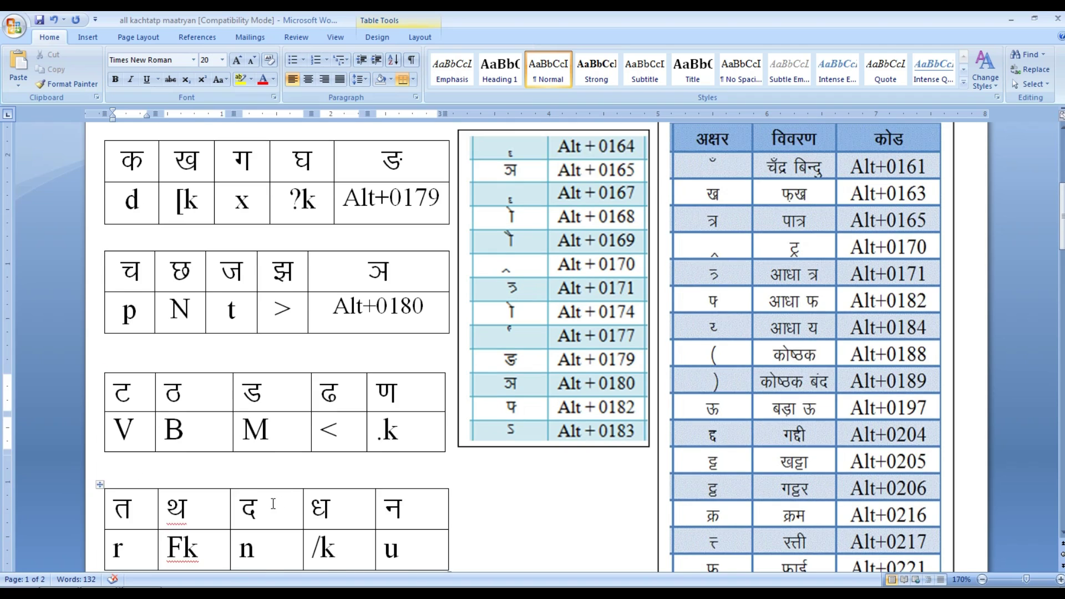
scroll(298, 482, "down", 1)
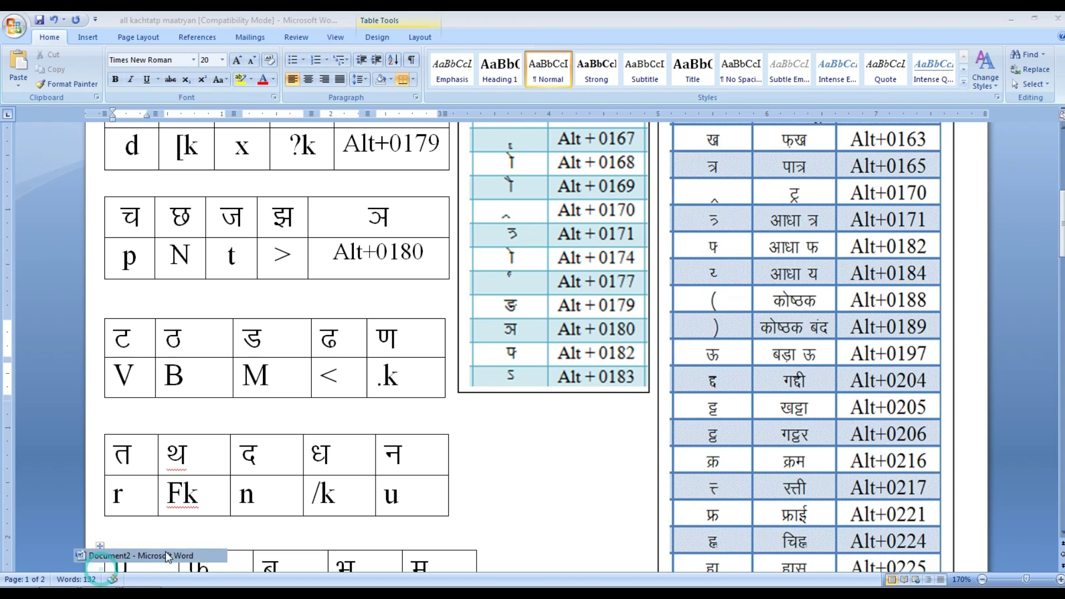
In Document2, remove the stray ि and type Fk to add थ after घ
left_click(105, 571)
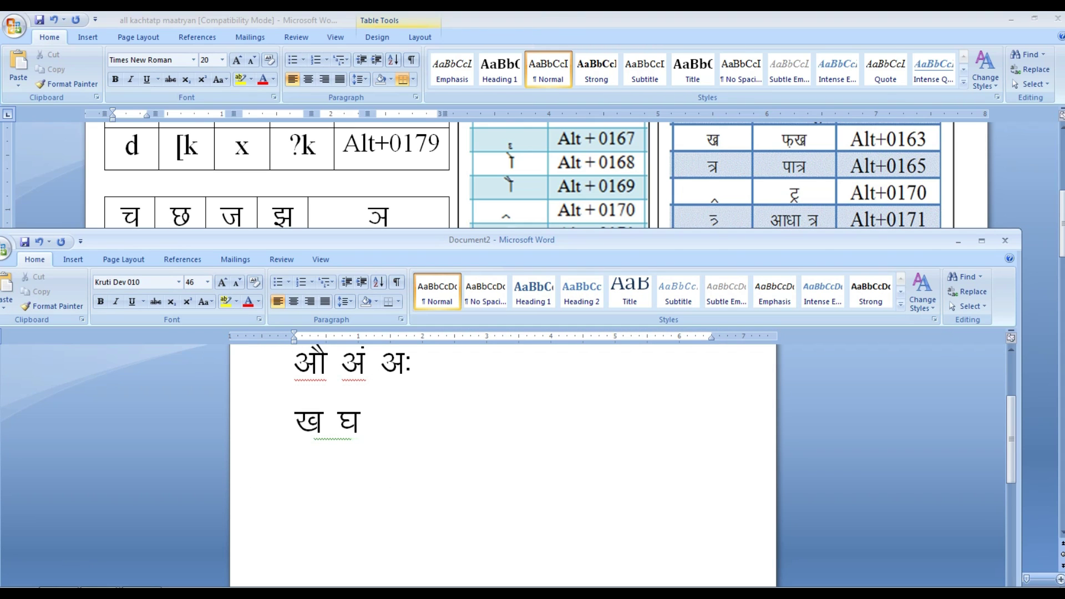
type("f")
key("BackSpace")
type("Fk")
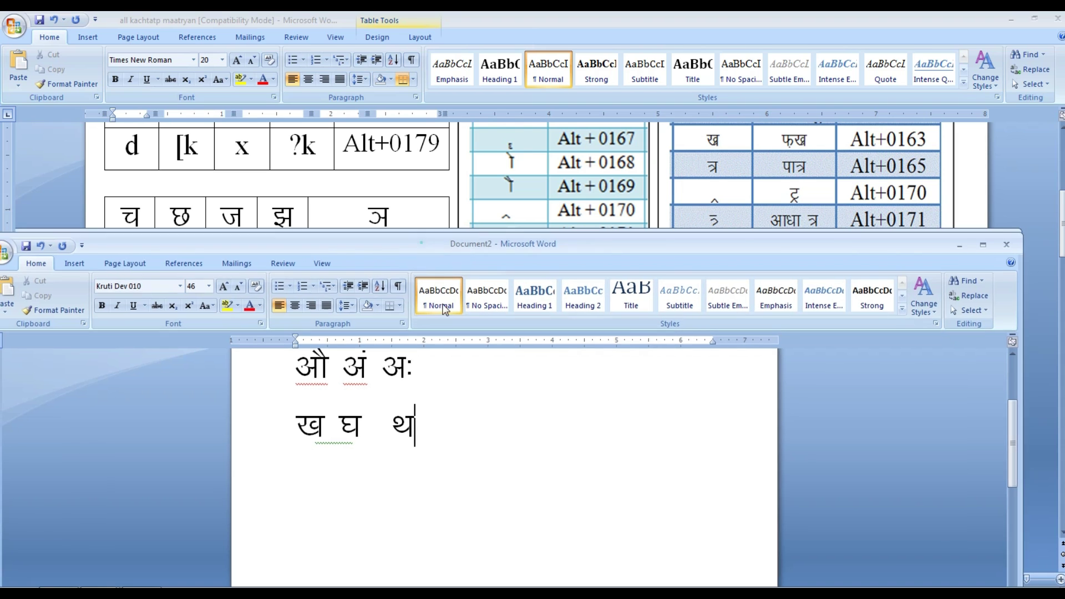
left_click_drag(444, 309, 438, 540)
Scroll the key chart down to the ष स ह क्ष त्र ज्ञ consonant table
scroll(382, 447, "down", 3)
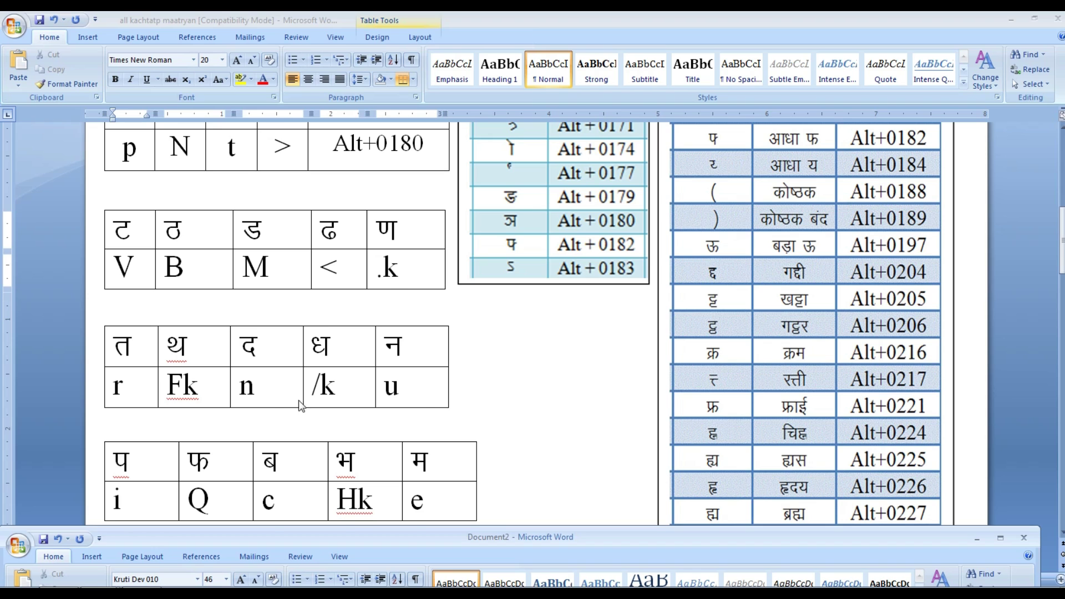
scroll(299, 400, "down", 2)
scroll(282, 431, "down", 3)
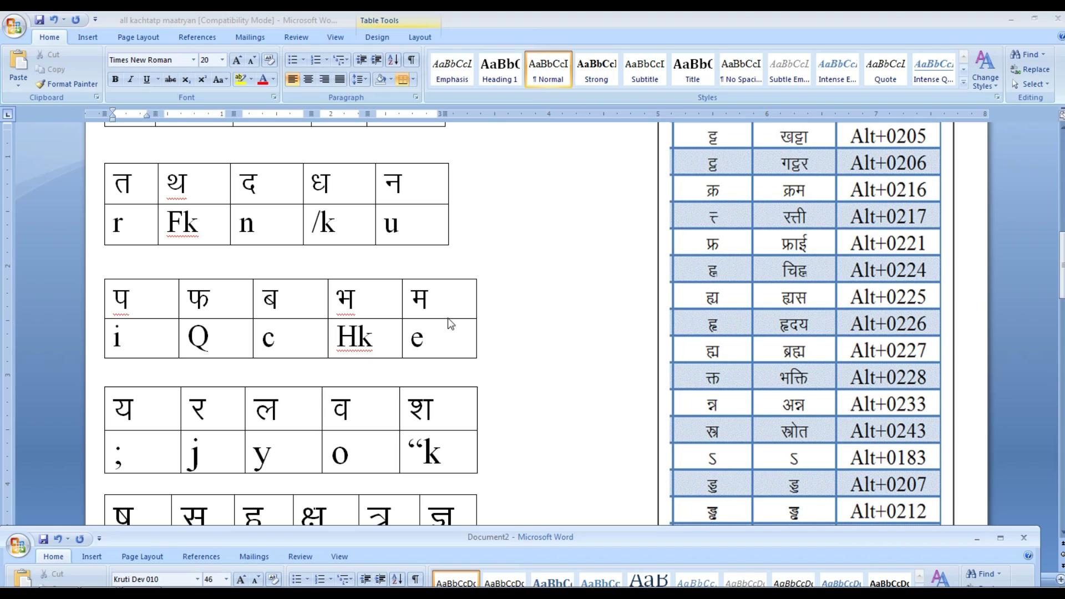
scroll(181, 424, "down", 1)
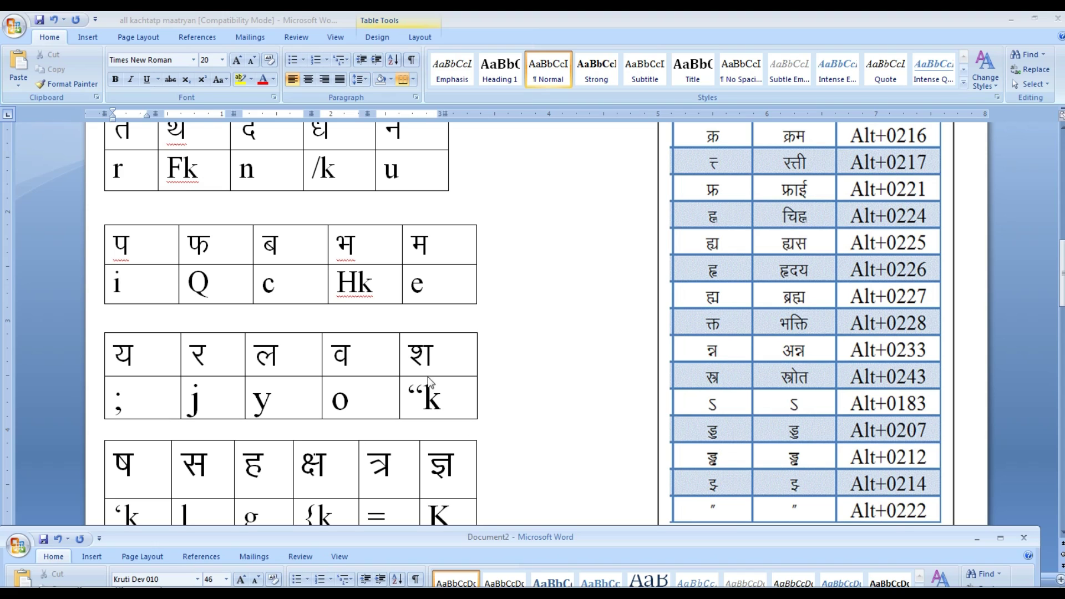
scroll(287, 445, "down", 3)
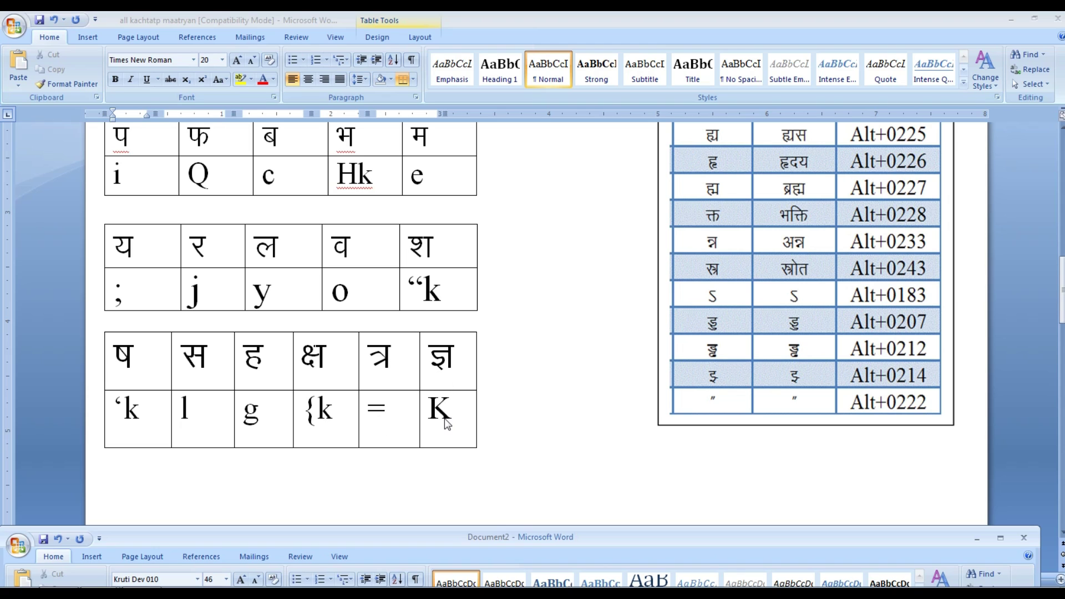
scroll(436, 430, "up", 1)
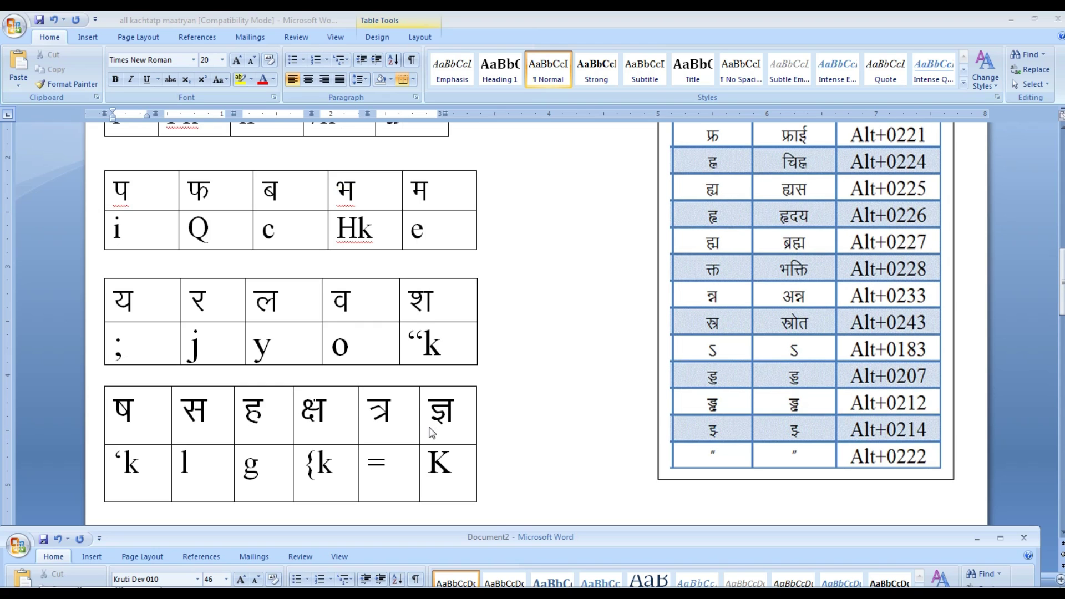
scroll(430, 431, "up", 2)
scroll(427, 433, "up", 3)
scroll(389, 405, "up", 3)
scroll(347, 380, "up", 4)
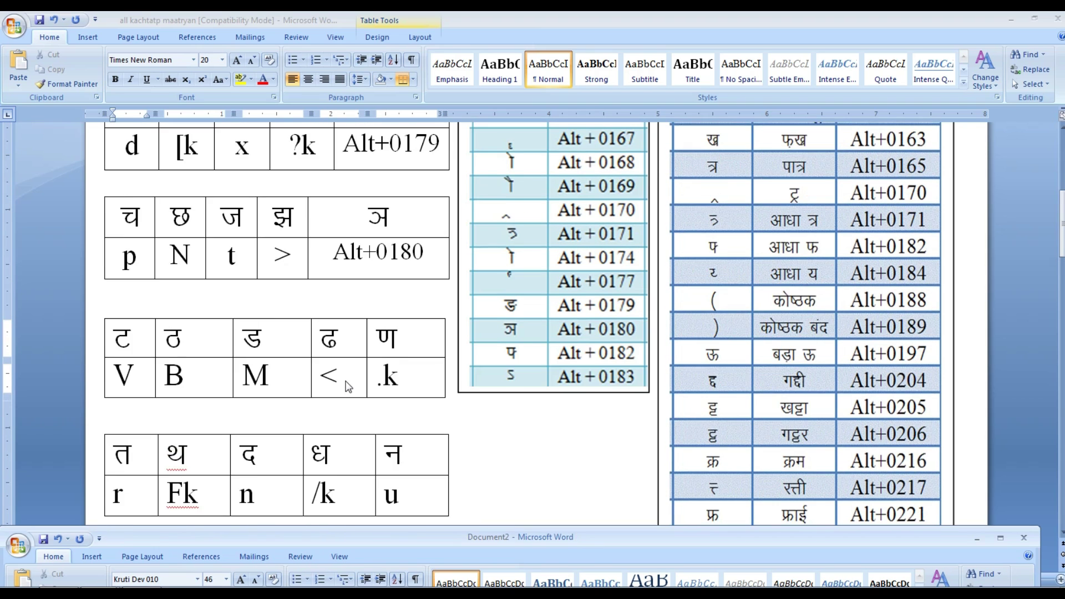
scroll(345, 380, "up", 2)
scroll(348, 387, "down", 2)
scroll(348, 387, "up", 1)
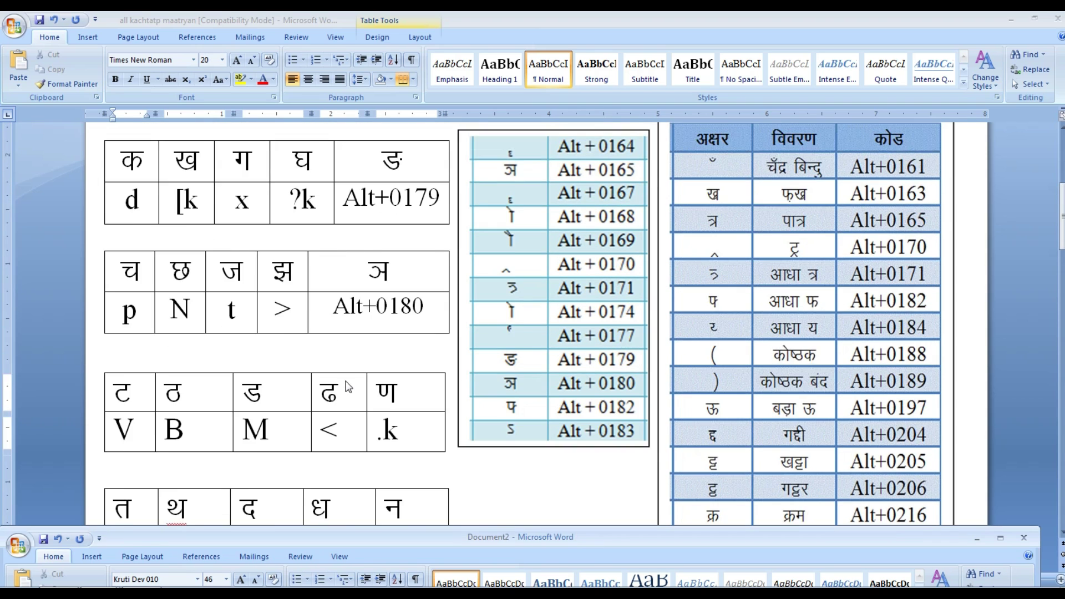
scroll(348, 386, "up", 2)
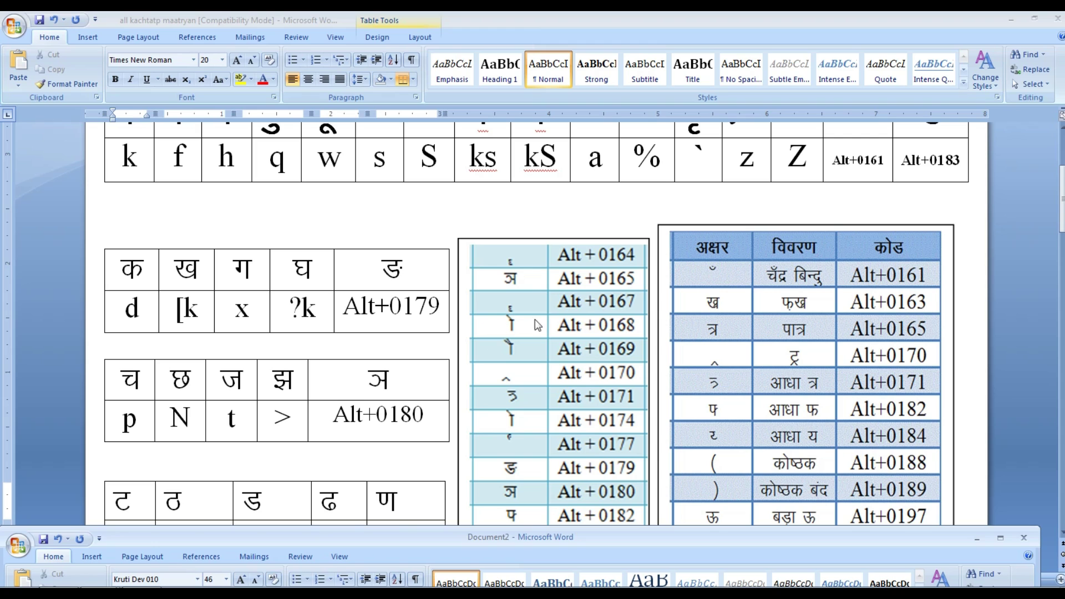
scroll(579, 289, "down", 1)
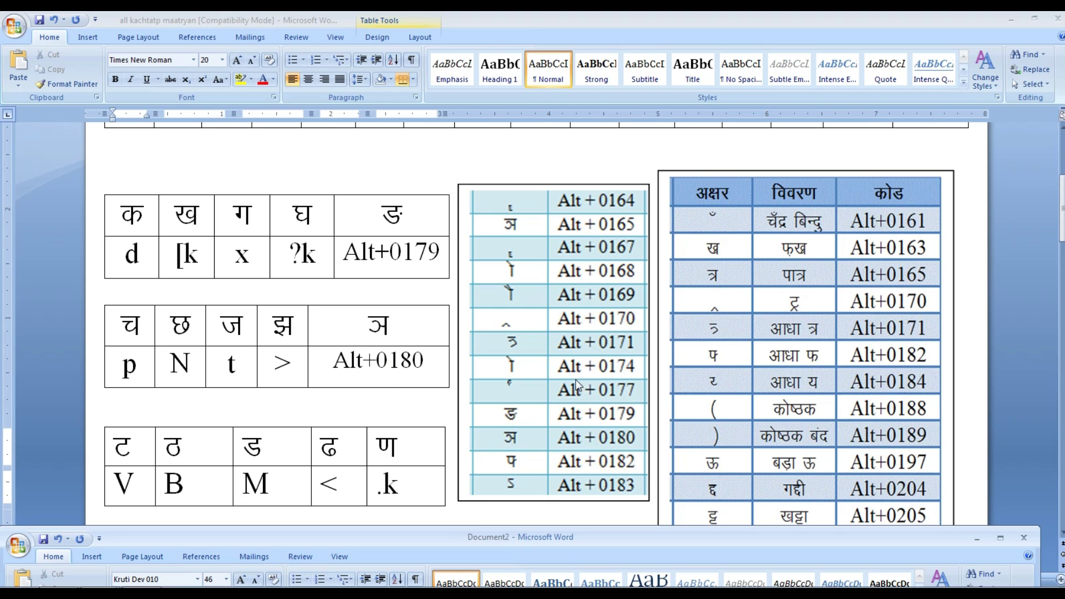
scroll(740, 415, "down", 2)
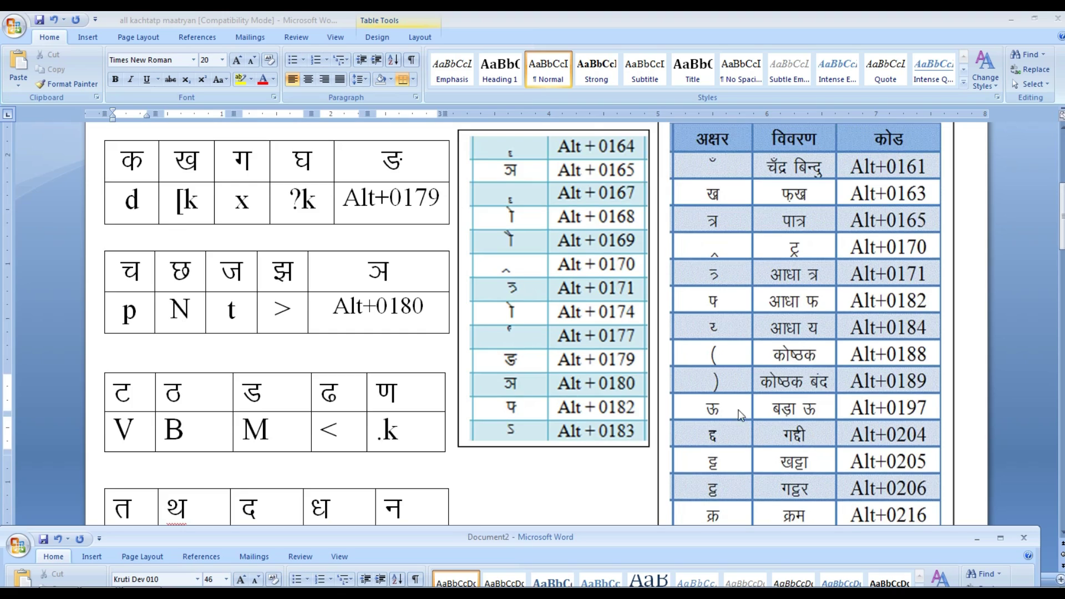
scroll(738, 410, "up", 2)
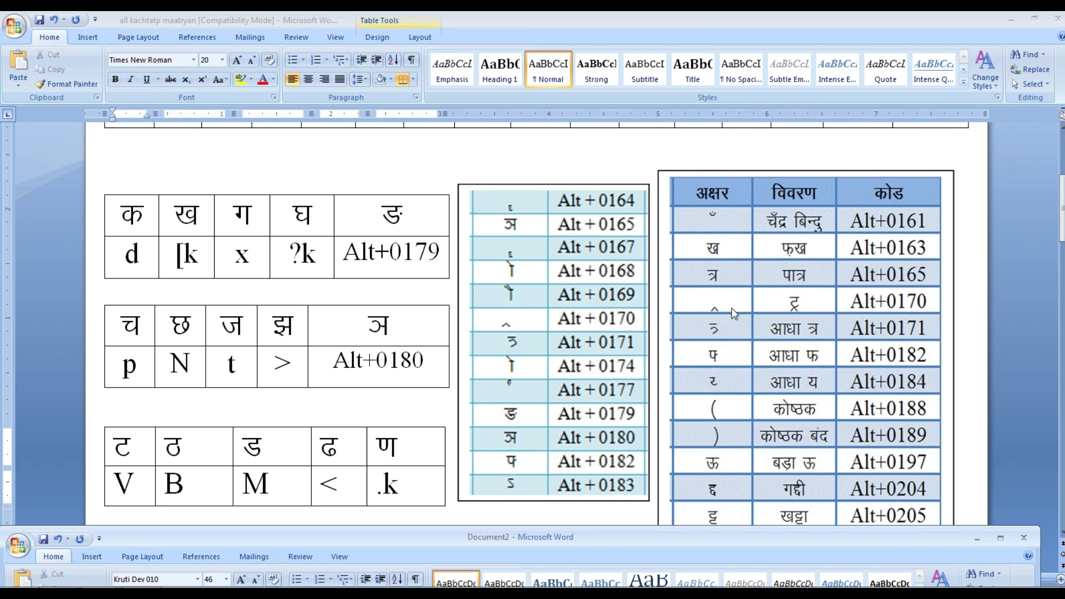
scroll(703, 408, "down", 1)
scroll(704, 409, "down", 2)
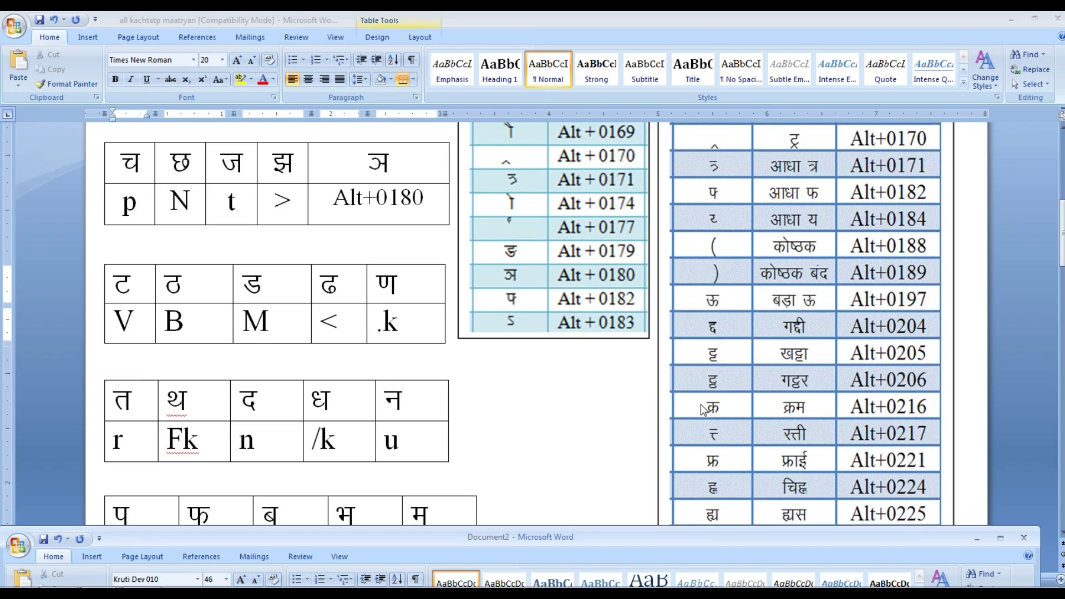
scroll(710, 337, "down", 2)
scroll(711, 362, "down", 2)
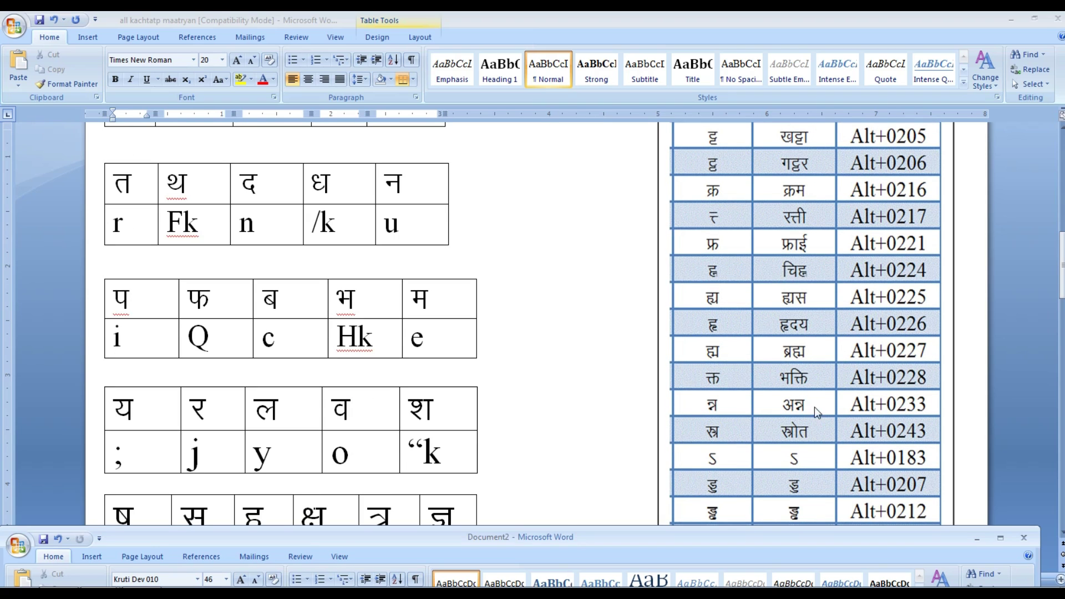
scroll(814, 407, "down", 2)
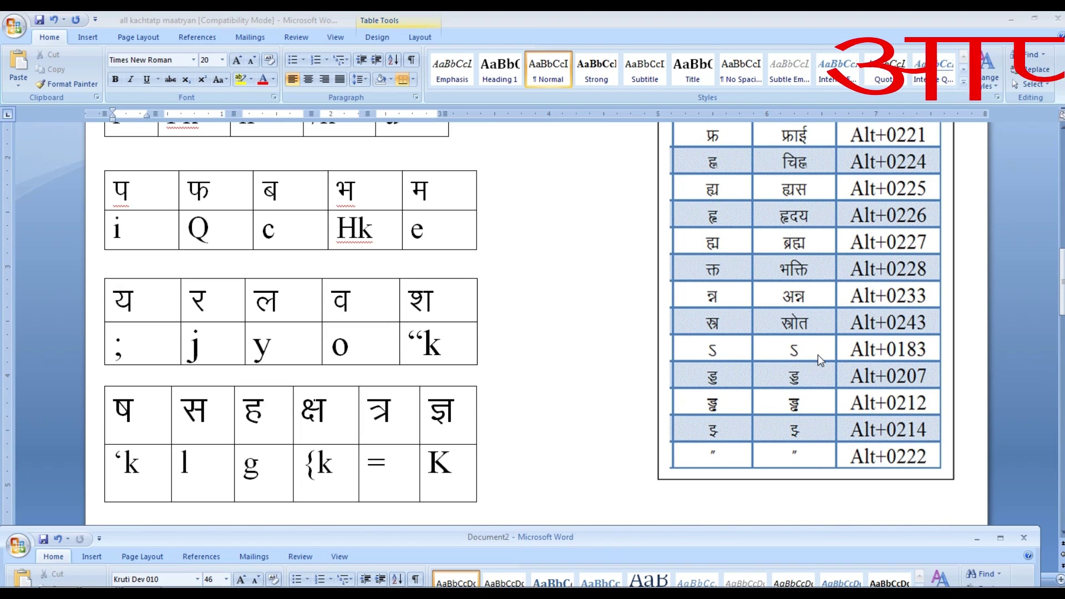
scroll(649, 371, "down", 2)
Delete the letters अ and आ from page 2
scroll(480, 387, "down", 2)
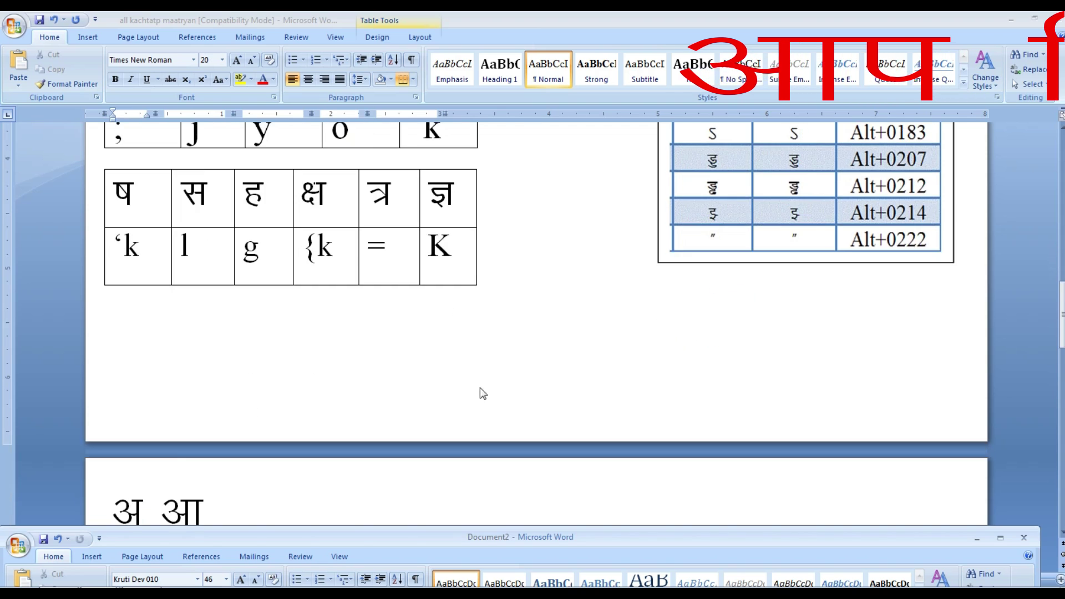
scroll(480, 387, "down", 5)
left_click(230, 247)
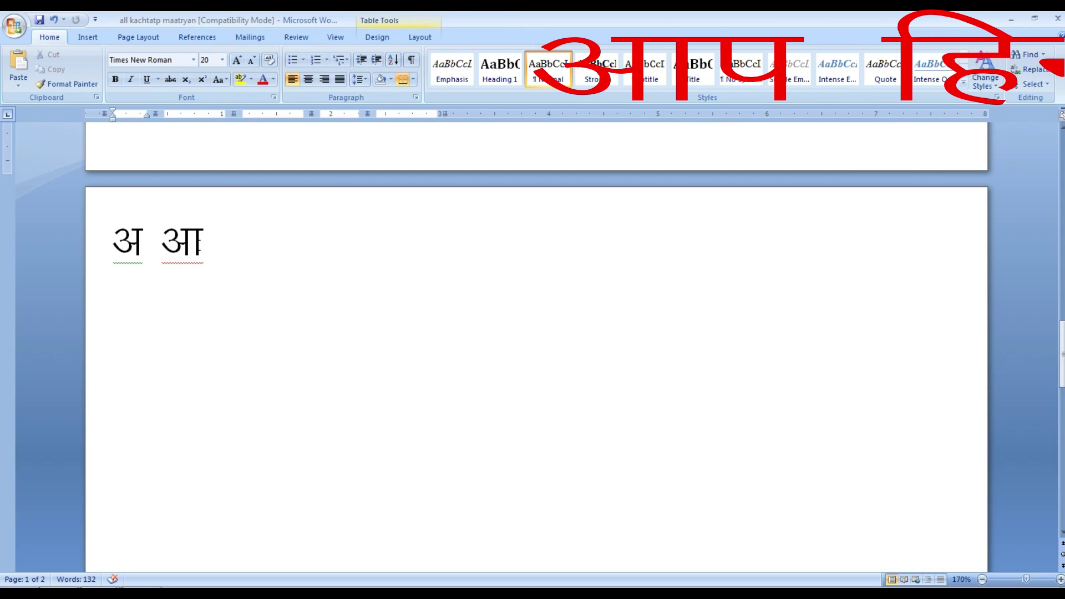
key("BackSpace")
key("BackSpace")
key("BackSpace")
key("BackSpace")
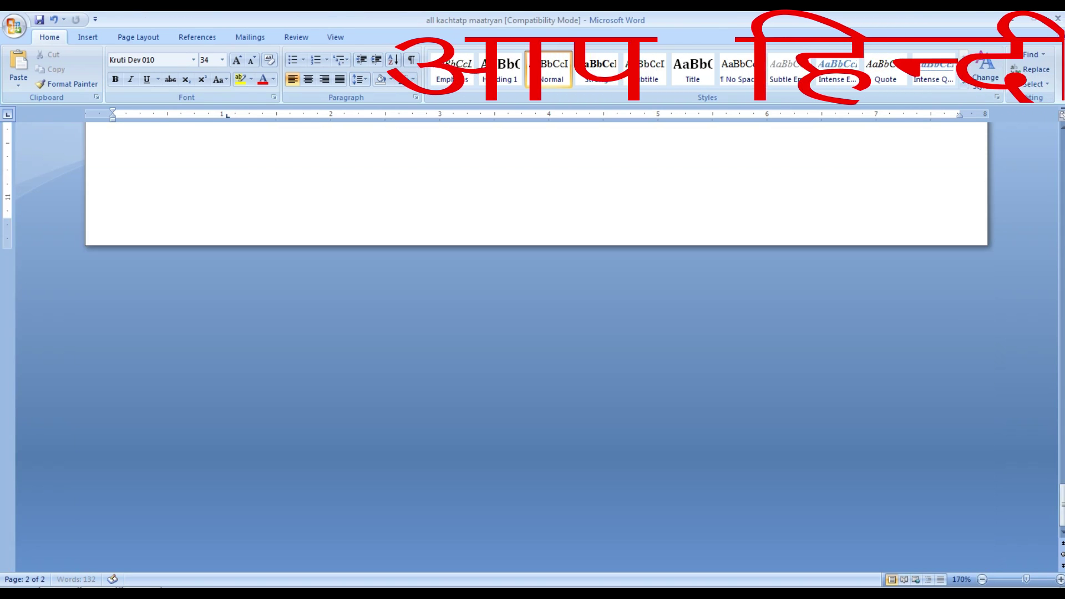
key("BackSpace")
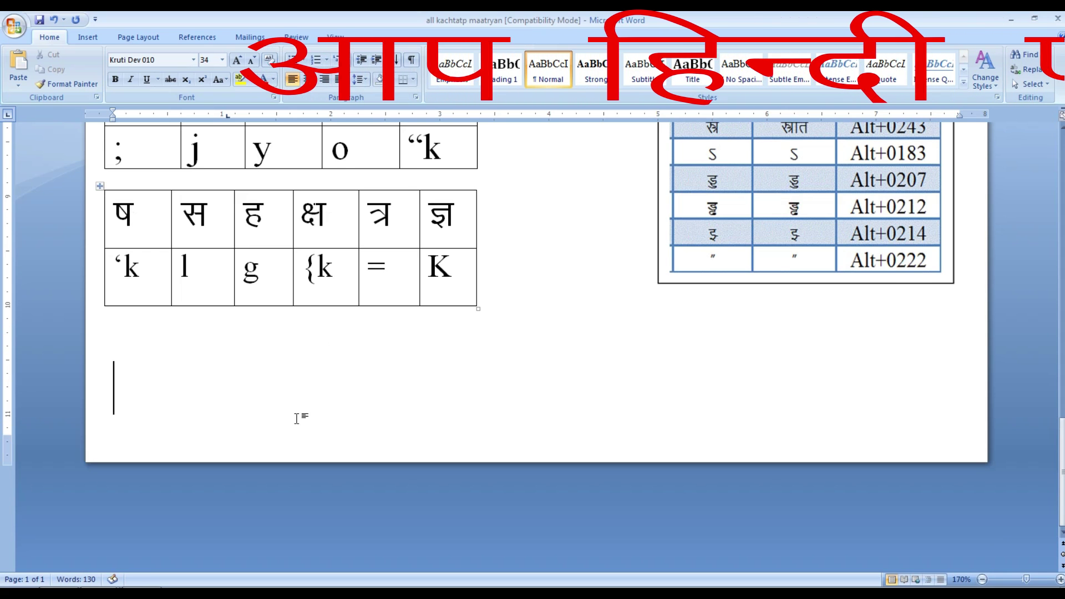
Insert a new blank second page and place the insertion point on it
scroll(297, 418, "up", 1)
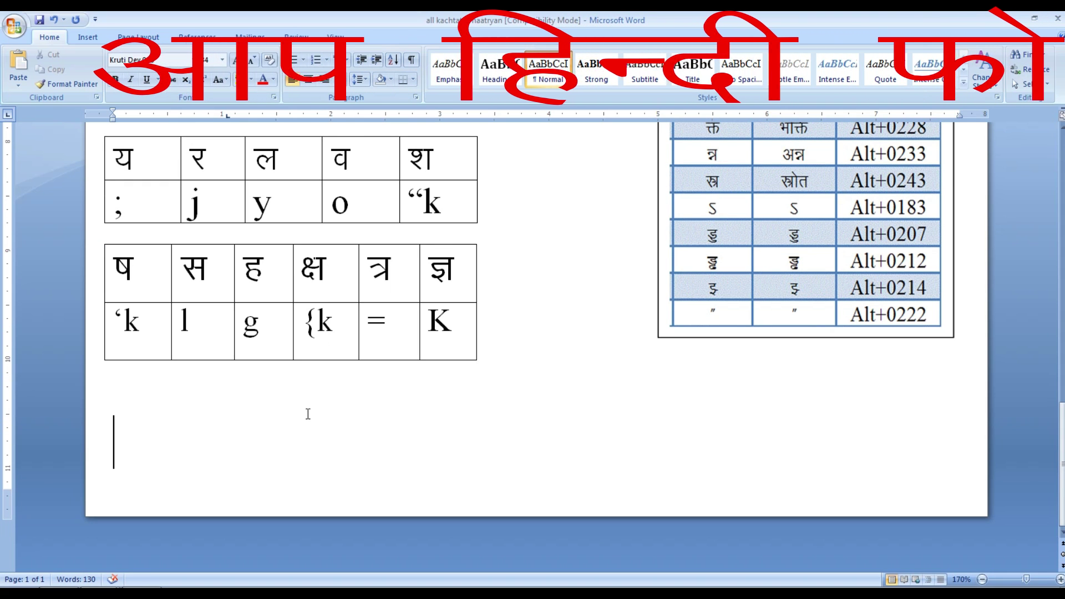
key("Return")
scroll(294, 427, "down", 1)
scroll(267, 438, "down", 2)
scroll(259, 442, "down", 1)
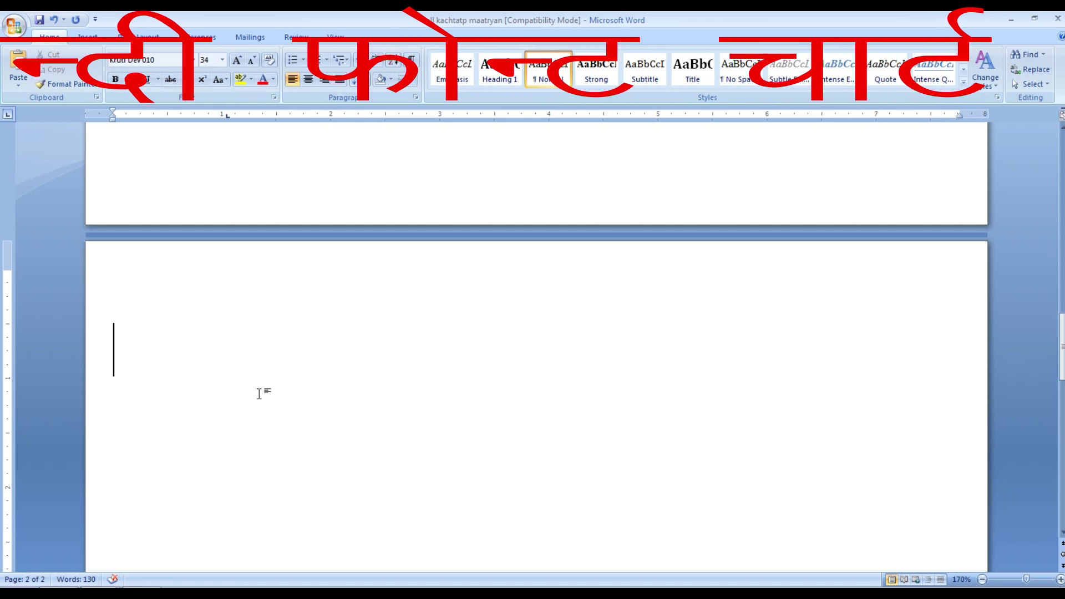
scroll(259, 393, "up", 2)
scroll(259, 393, "up", 2)
scroll(259, 393, "up", 2)
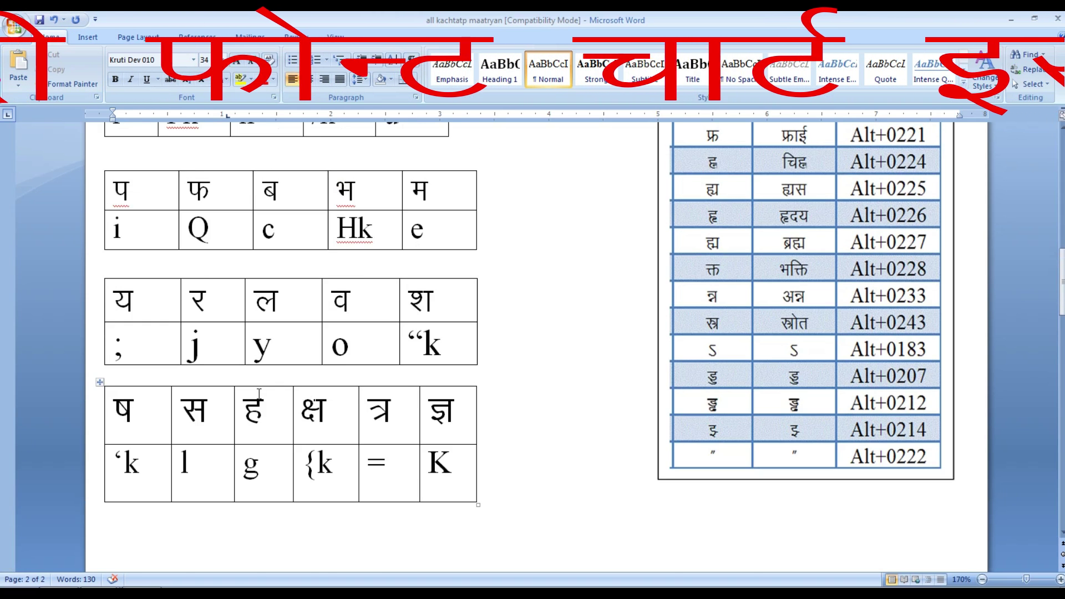
scroll(259, 394, "up", 2)
scroll(259, 394, "up", 1)
scroll(256, 394, "up", 1)
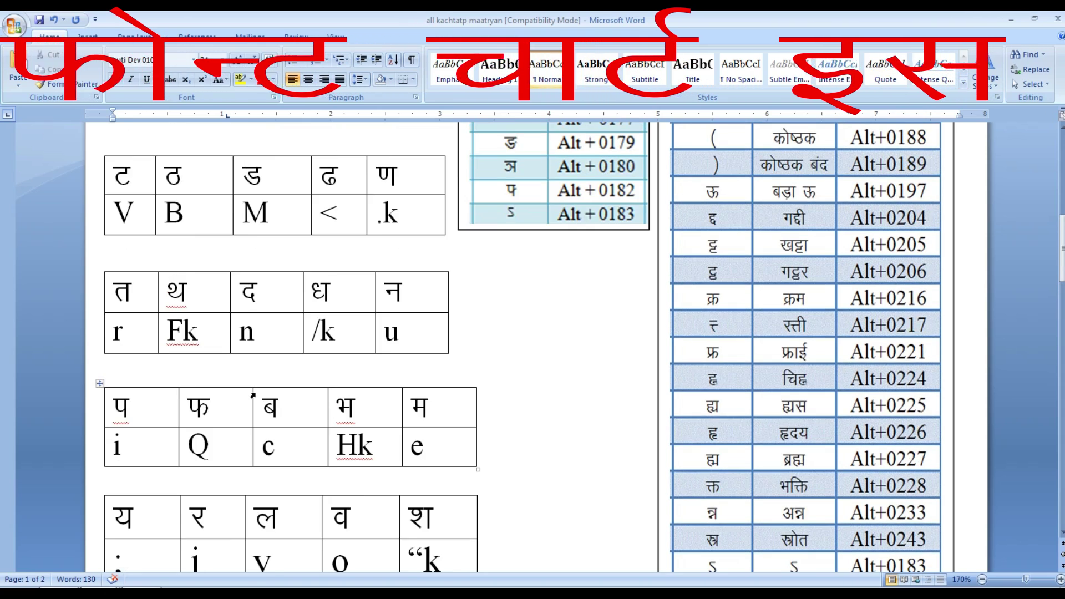
scroll(254, 395, "up", 2)
scroll(253, 395, "up", 1)
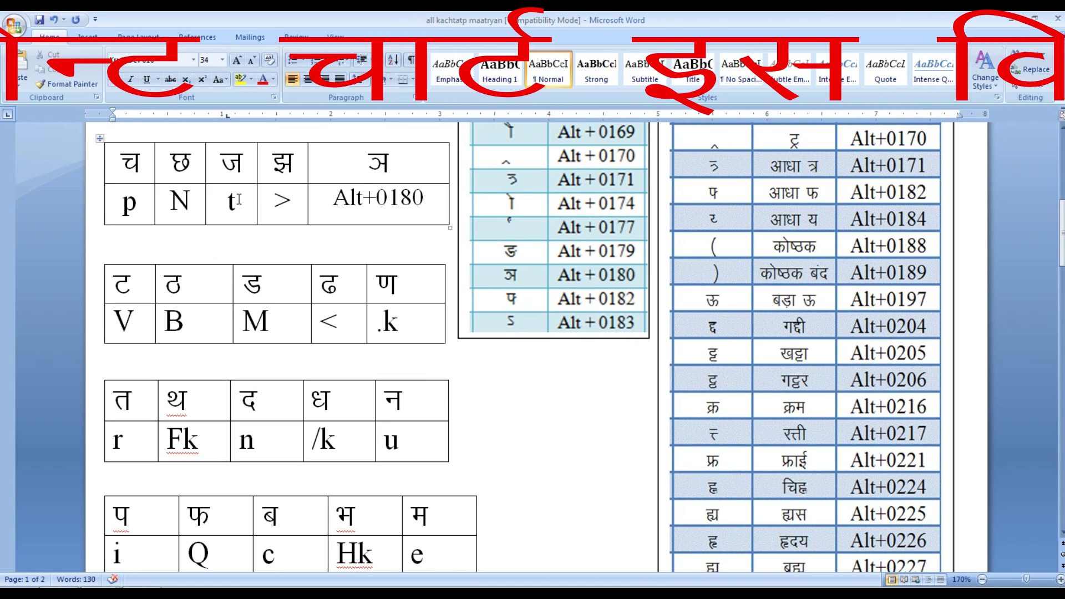
scroll(259, 422, "down", 3)
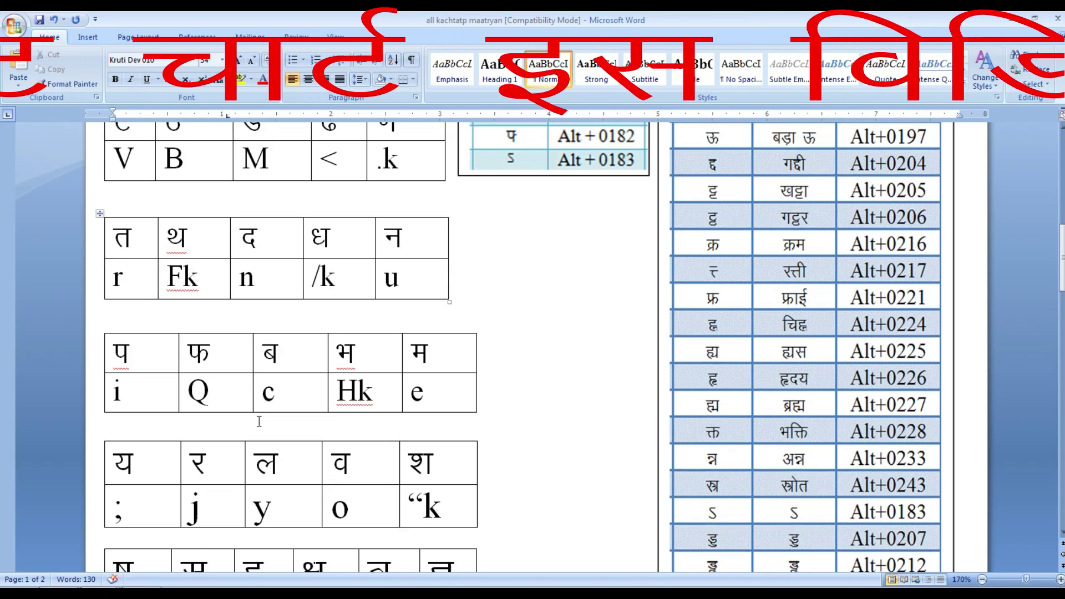
scroll(259, 421, "down", 7)
scroll(259, 423, "down", 3)
left_click(260, 424)
Type जय ज, correcting the mistaken ज्य into जय
type("t")
scroll(261, 425, "up", 2)
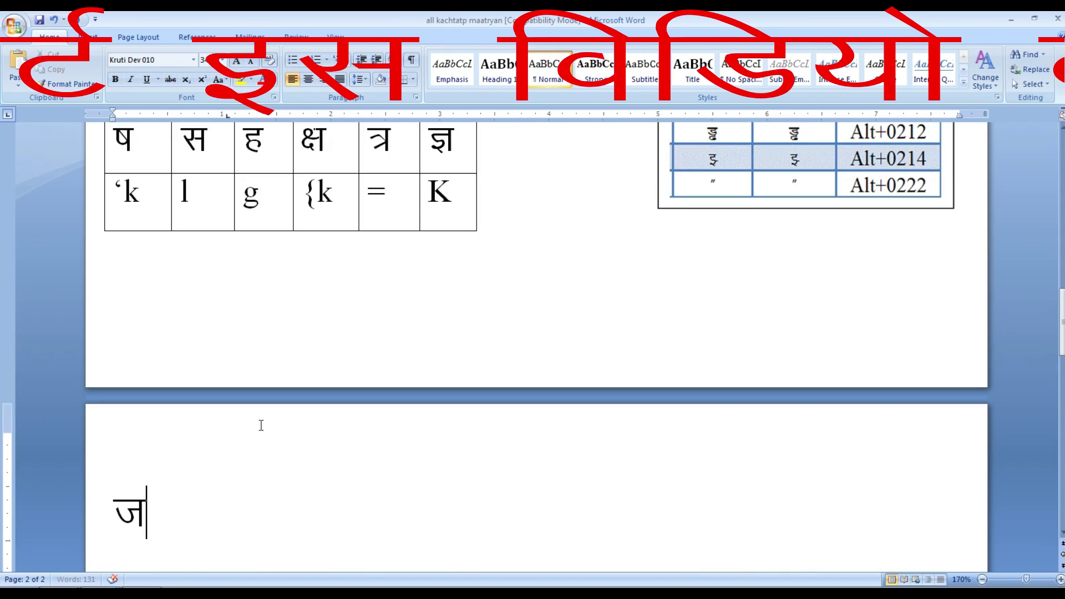
scroll(261, 425, "up", 4)
scroll(226, 365, "up", 2)
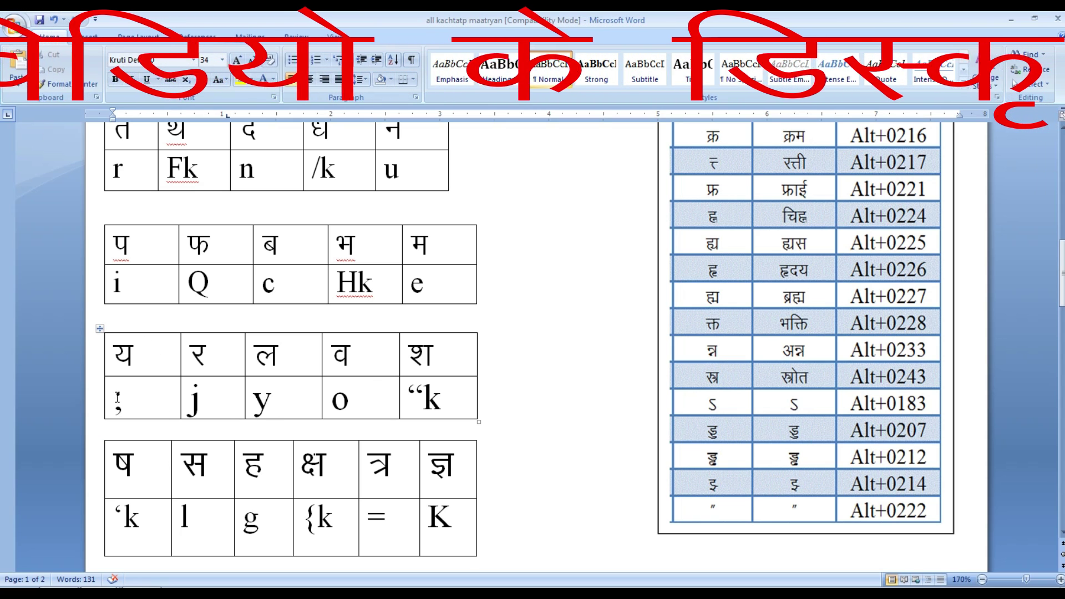
scroll(131, 420, "down", 5)
scroll(199, 474, "down", 3)
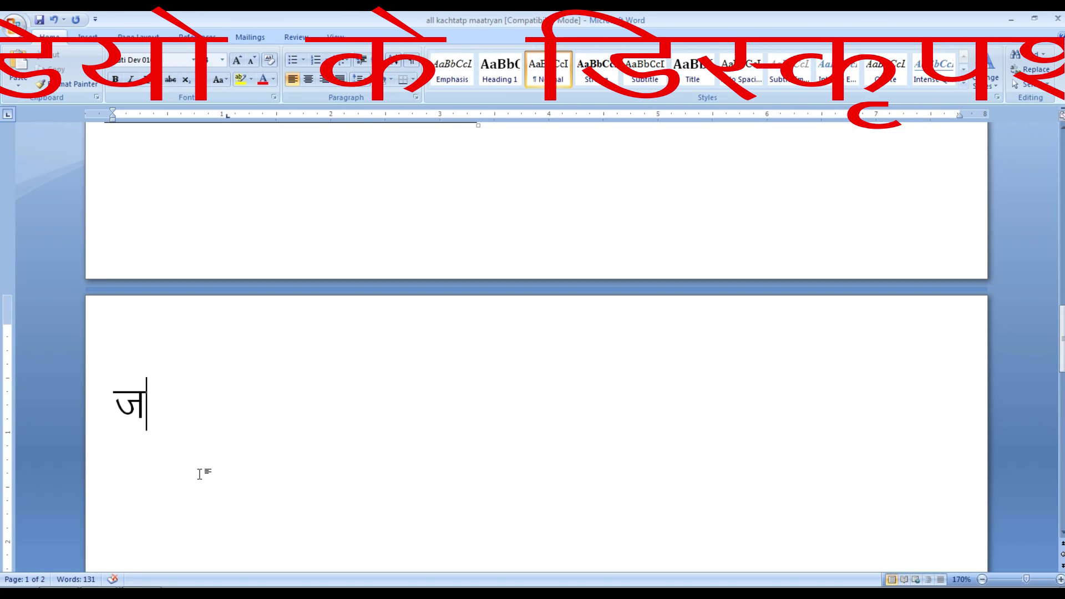
key("BackSpace")
type("T;")
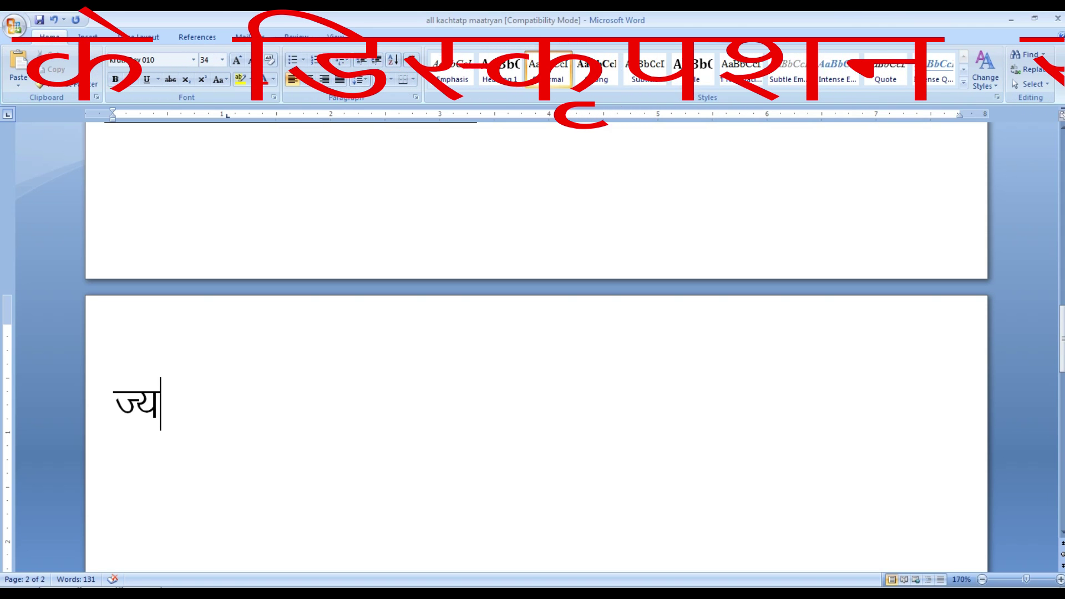
key("BackSpace")
key("BackSpace")
type("t;")
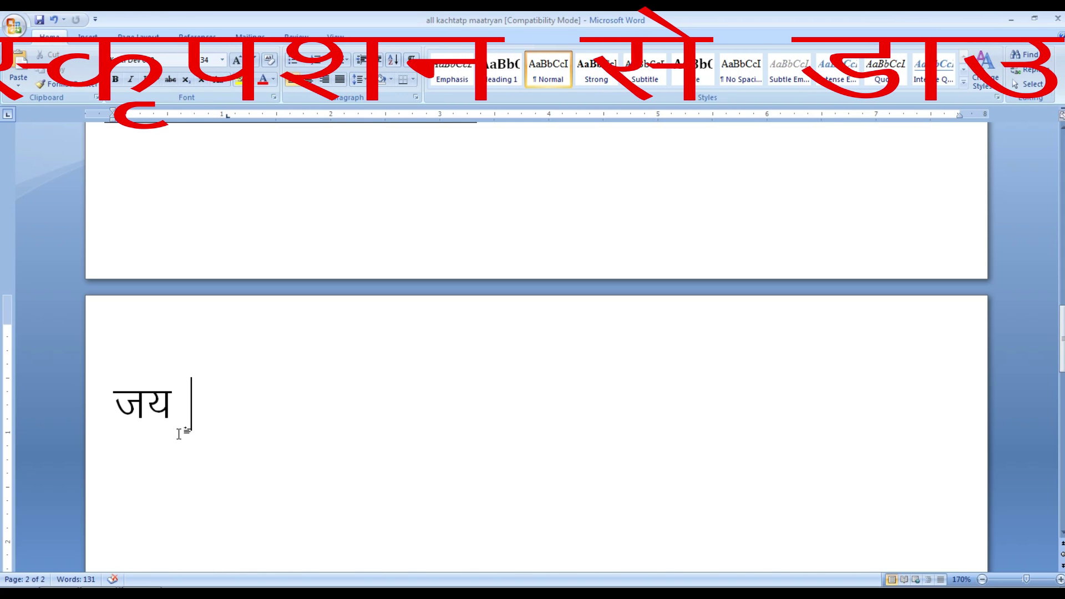
type(" t")
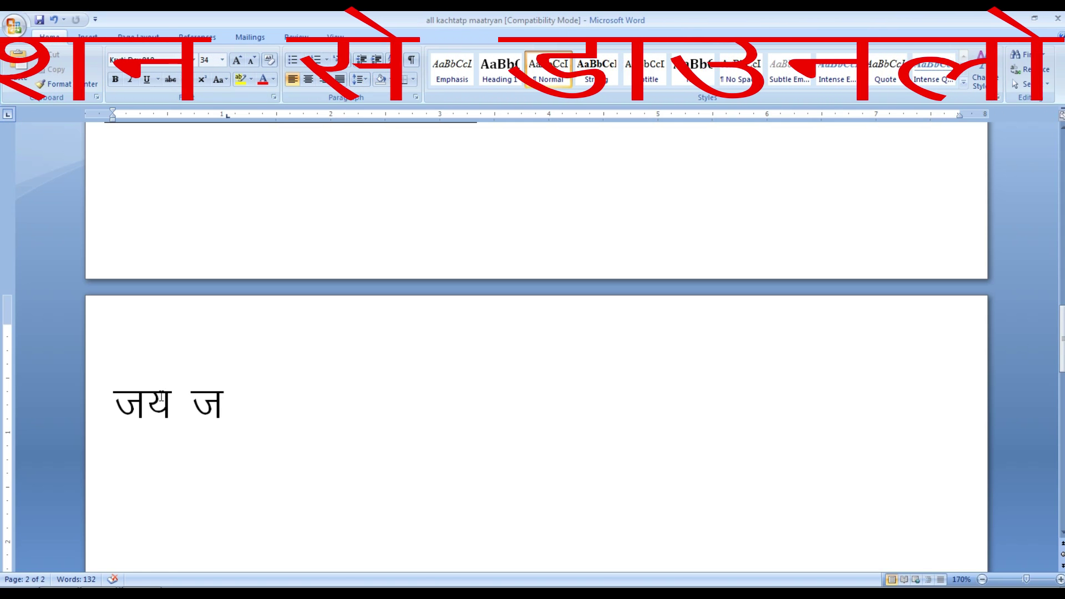
Continue with वान जय (ok, u t;), checking the character tables between keys
scroll(161, 398, "up", 3)
scroll(349, 353, "up", 3)
scroll(349, 353, "up", 3)
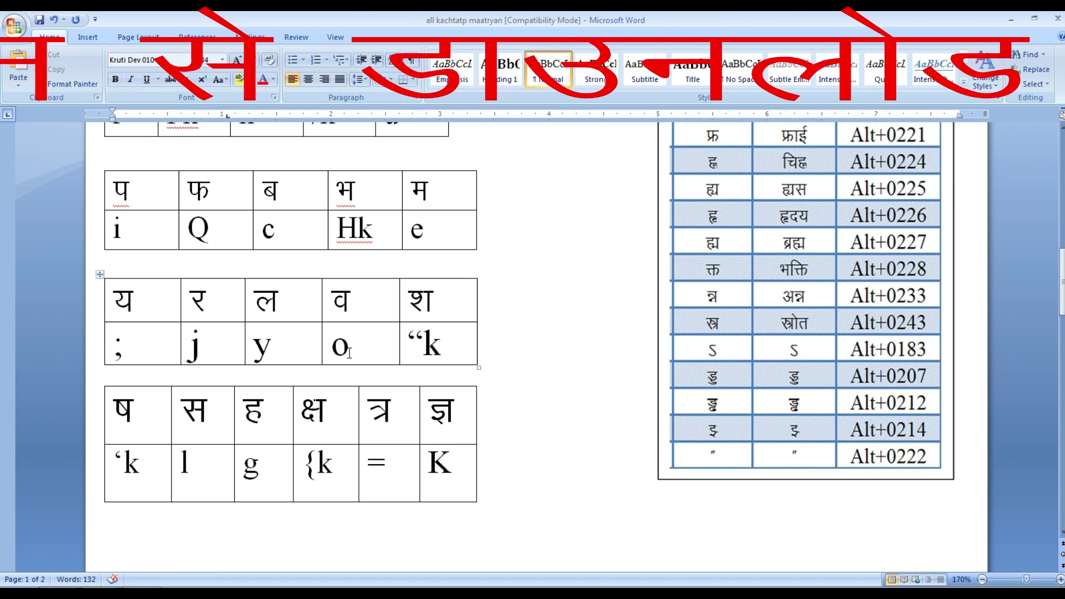
scroll(349, 353, "down", 3)
scroll(350, 376, "down", 3)
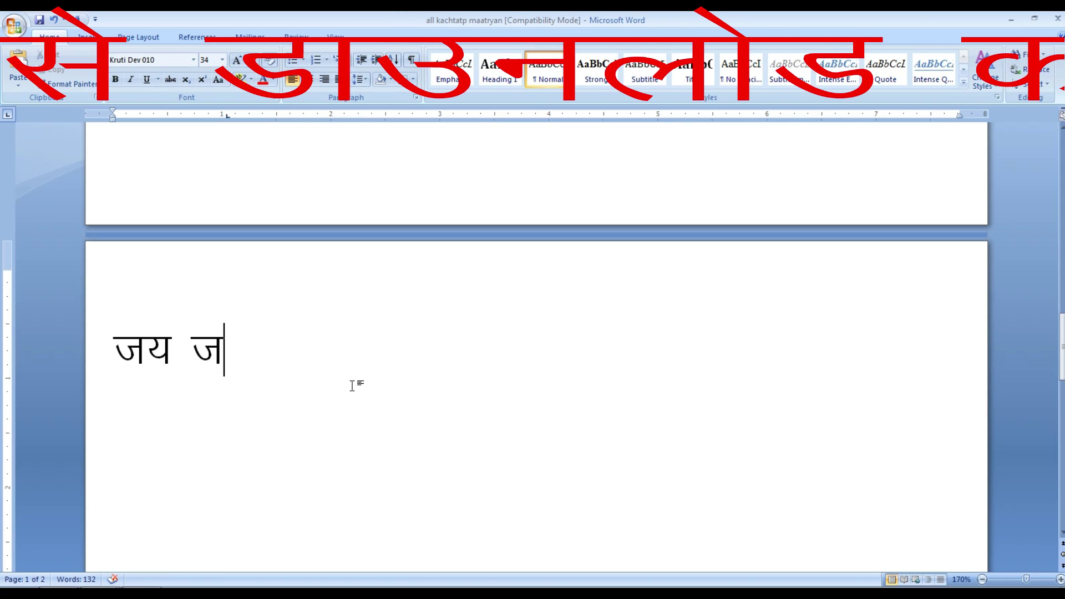
type("o")
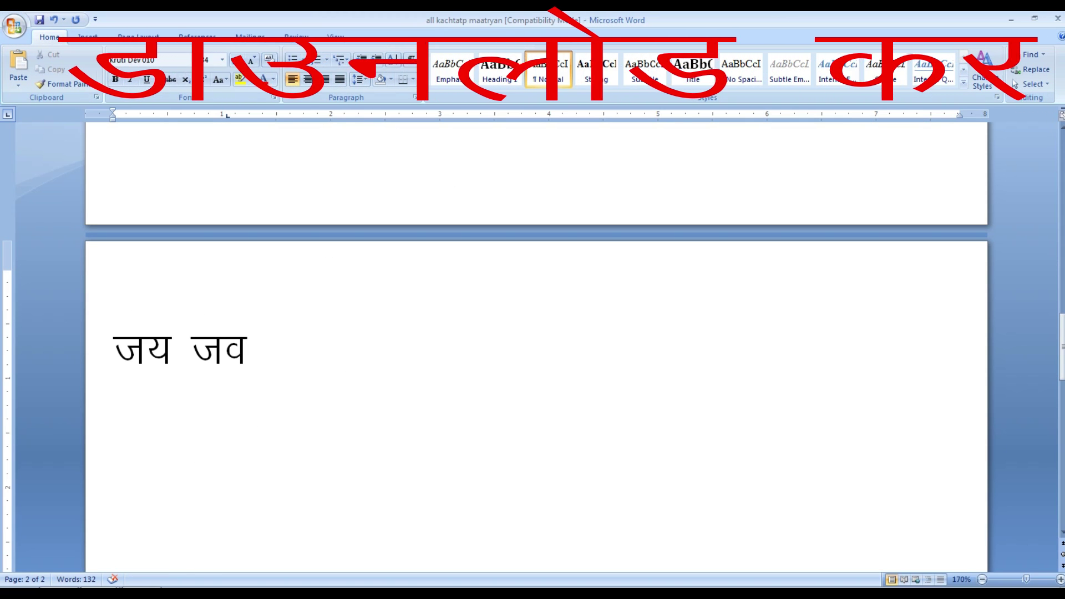
type("k")
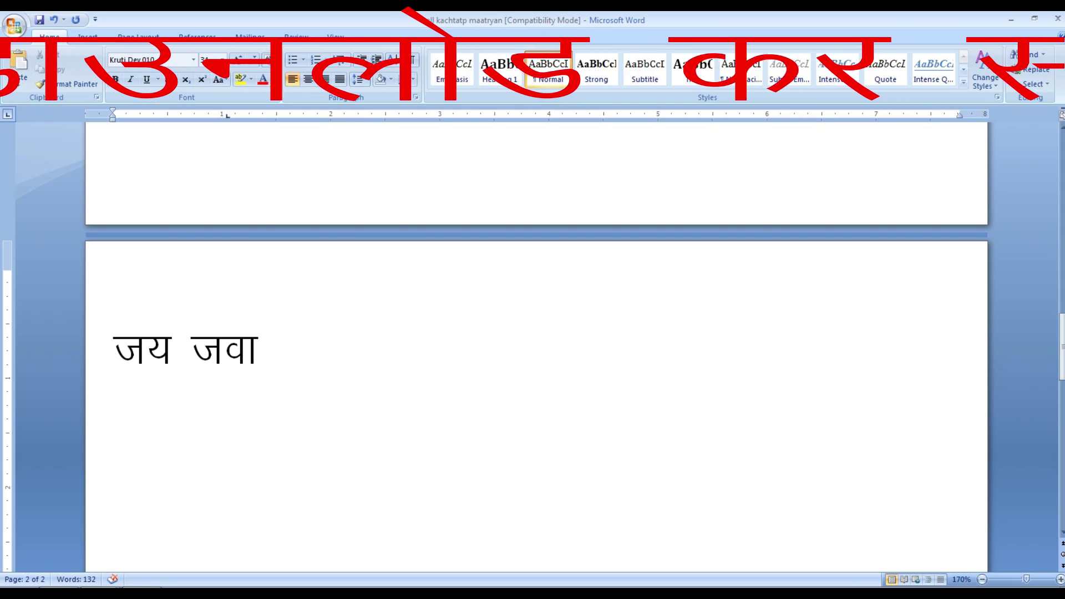
scroll(352, 381, "up", 1)
scroll(352, 381, "up", 3)
scroll(351, 383, "up", 2)
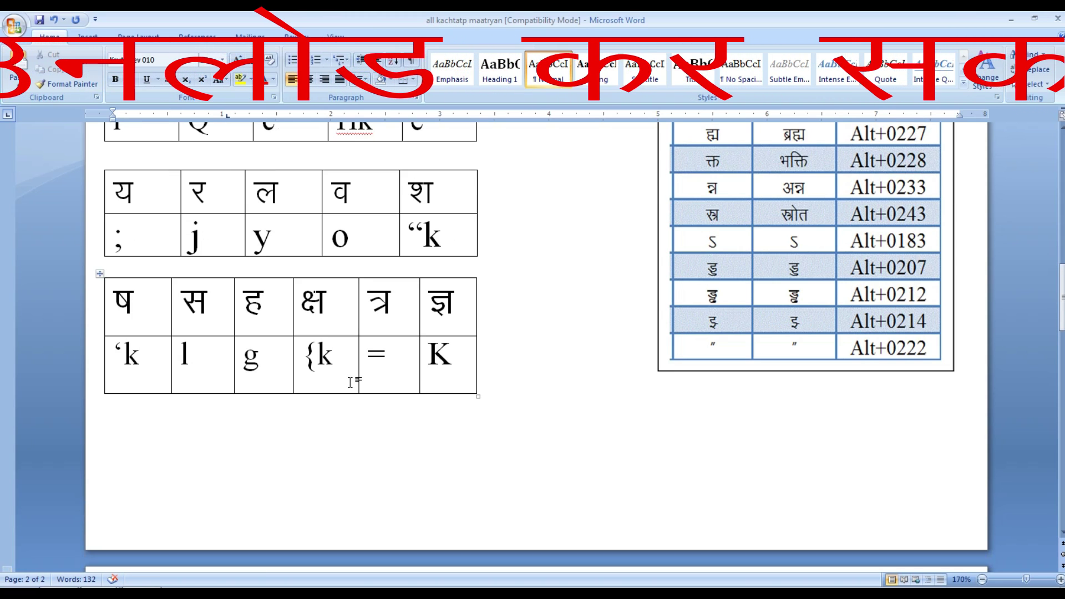
scroll(350, 383, "up", 2)
scroll(352, 382, "up", 1)
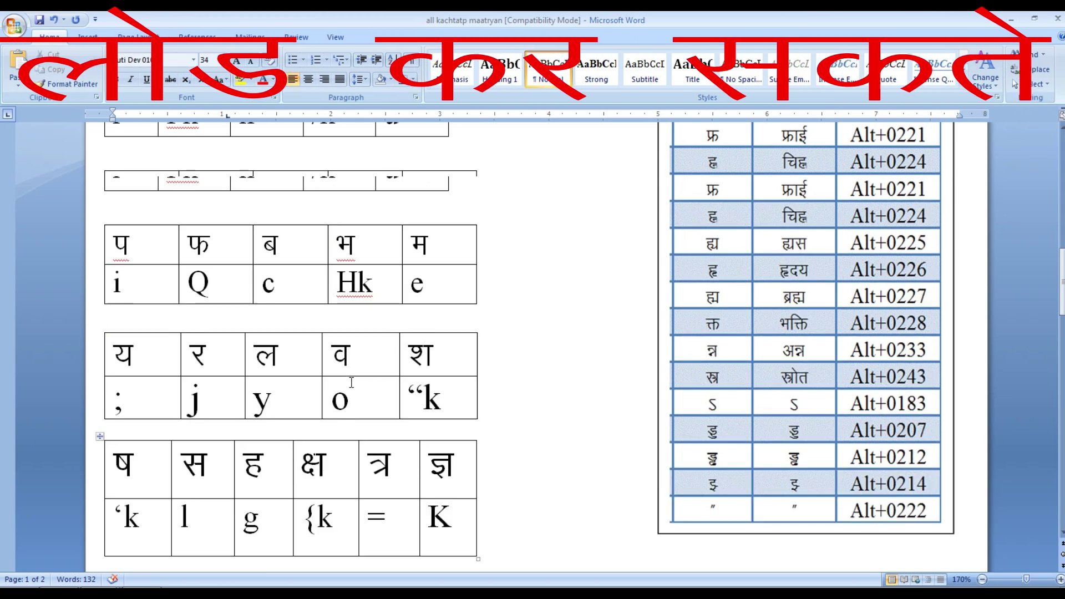
scroll(351, 382, "up", 1)
scroll(352, 382, "up", 1)
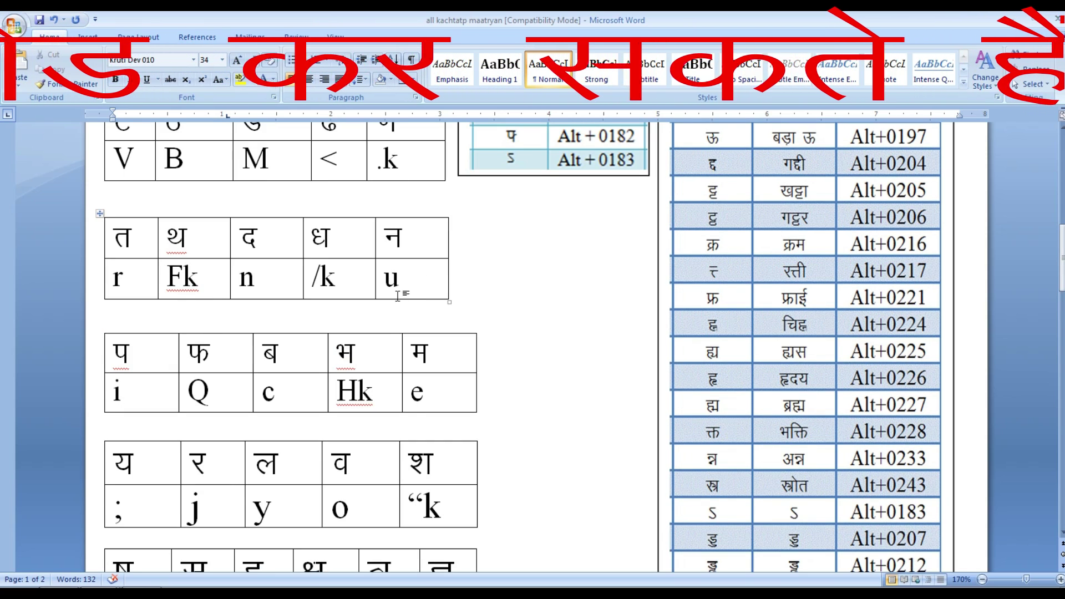
scroll(398, 296, "down", 3)
scroll(408, 377, "down", 5)
scroll(408, 394, "down", 1)
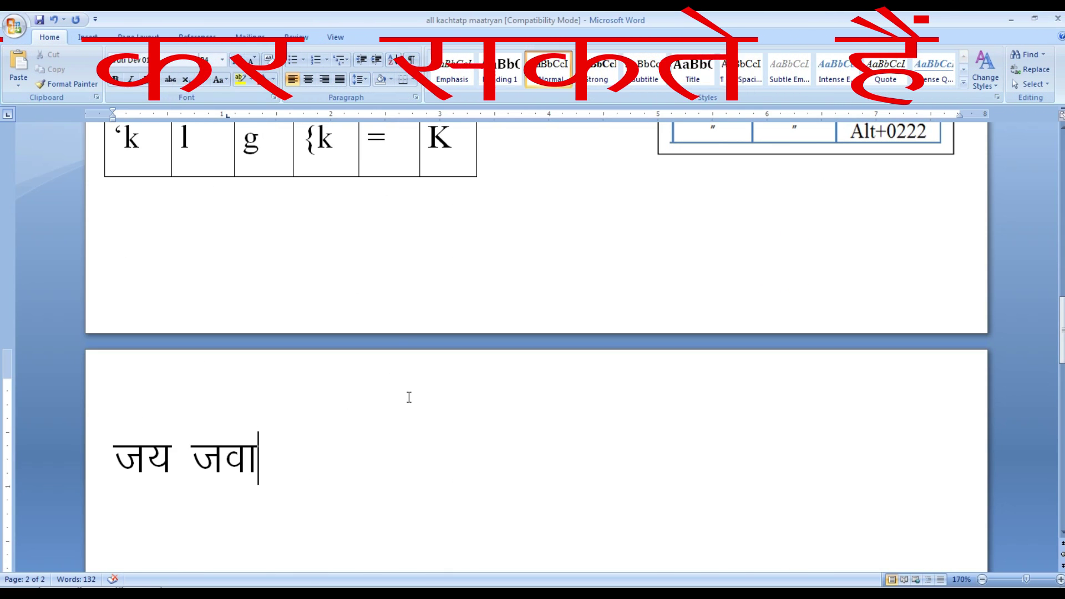
type("u")
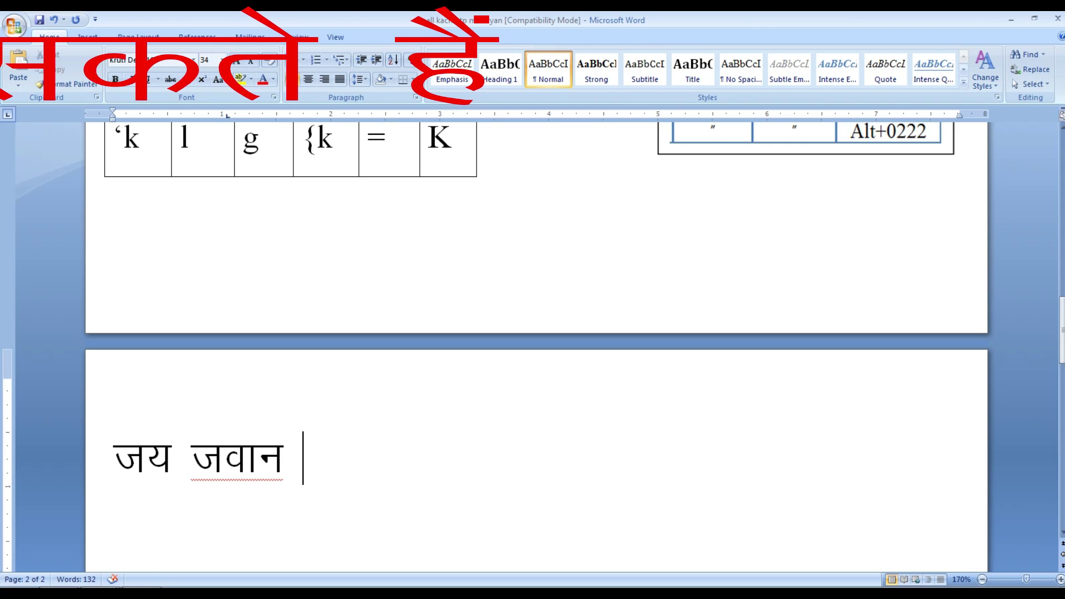
type(" t")
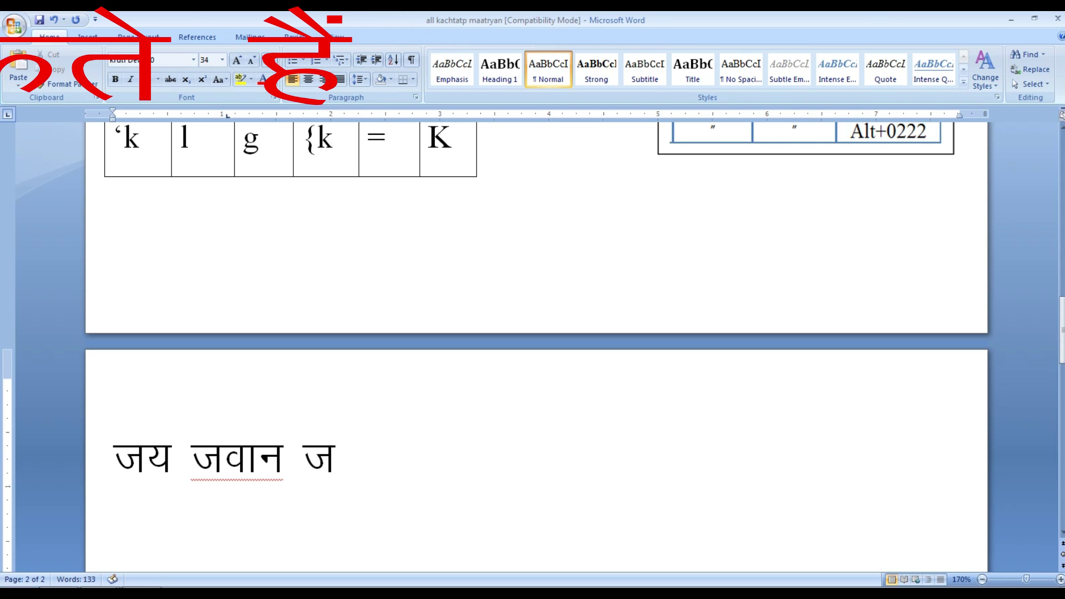
type(";")
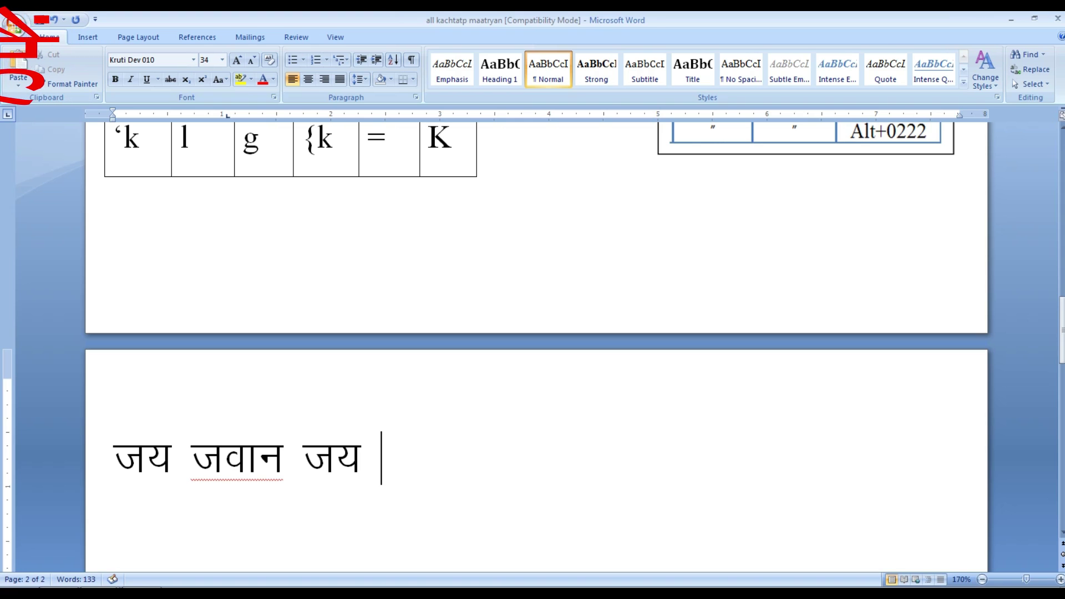
Finish the slogan with किसान by typing fd, lk and u
scroll(413, 386, "up", 5)
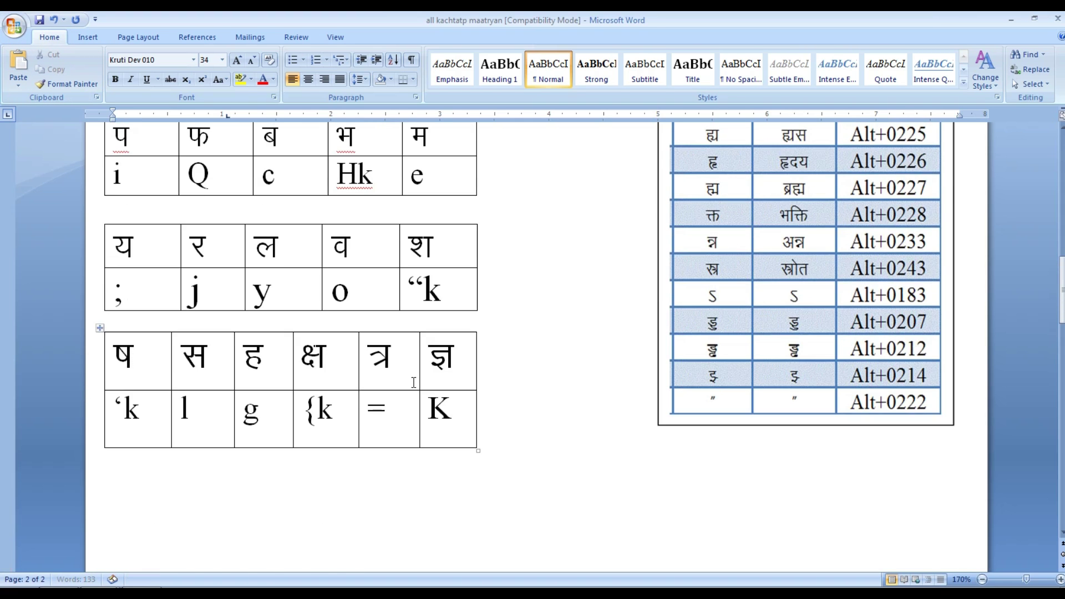
scroll(413, 385, "up", 6)
scroll(413, 385, "up", 3)
scroll(413, 385, "up", 2)
scroll(413, 383, "up", 3)
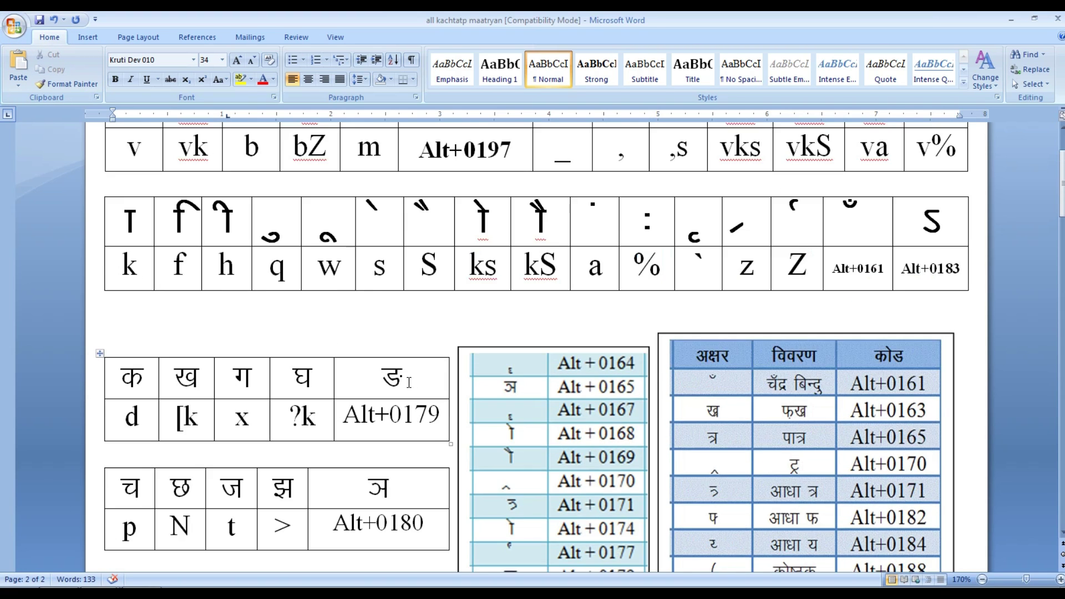
scroll(410, 383, "up", 3)
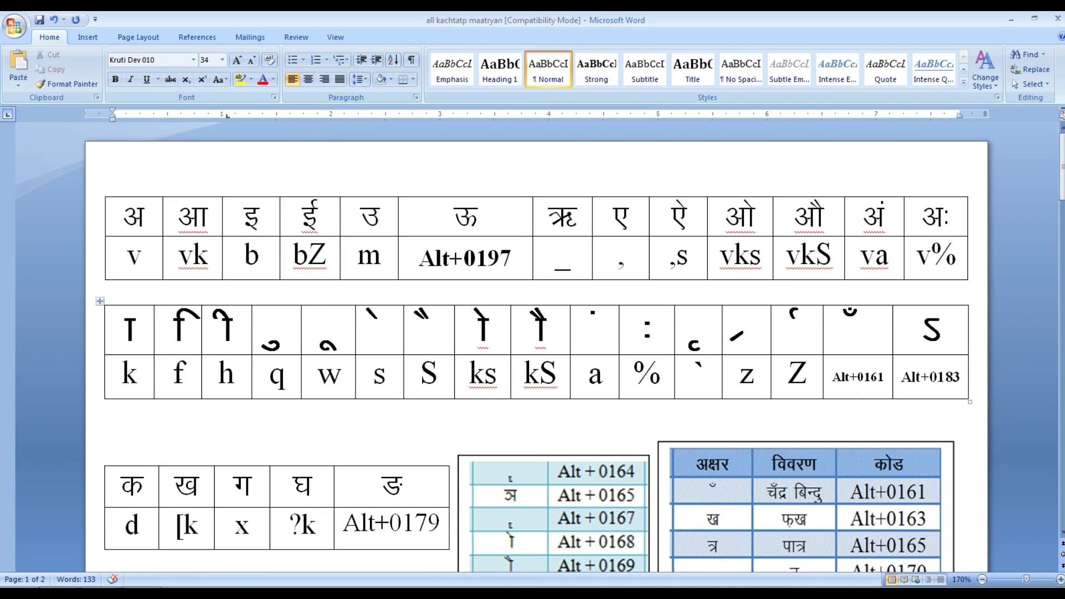
scroll(142, 428, "down", 2)
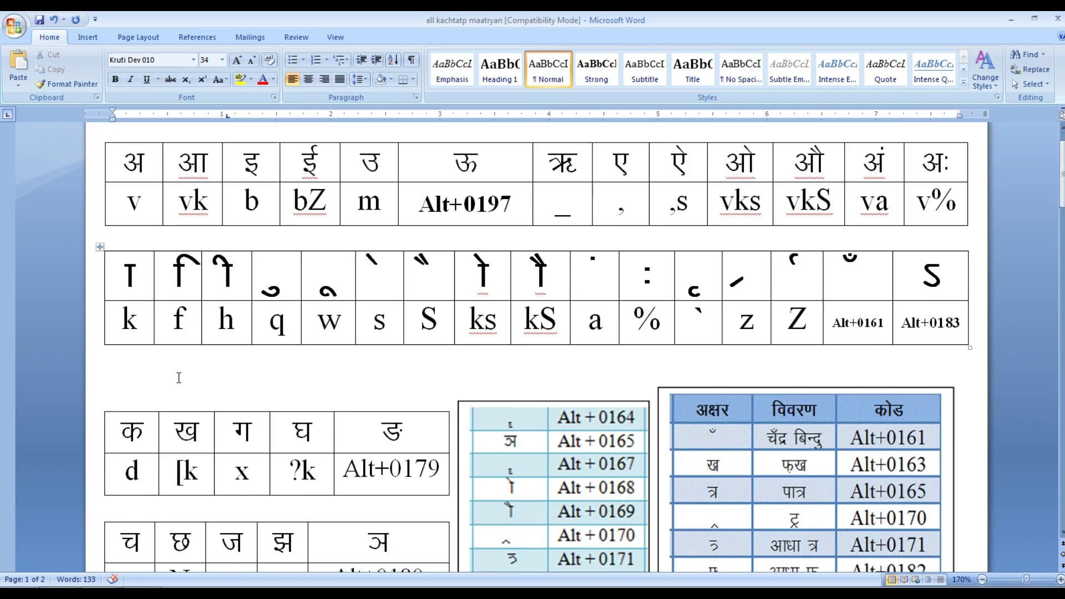
scroll(141, 429, "down", 1)
scroll(166, 435, "down", 10)
scroll(195, 445, "down", 13)
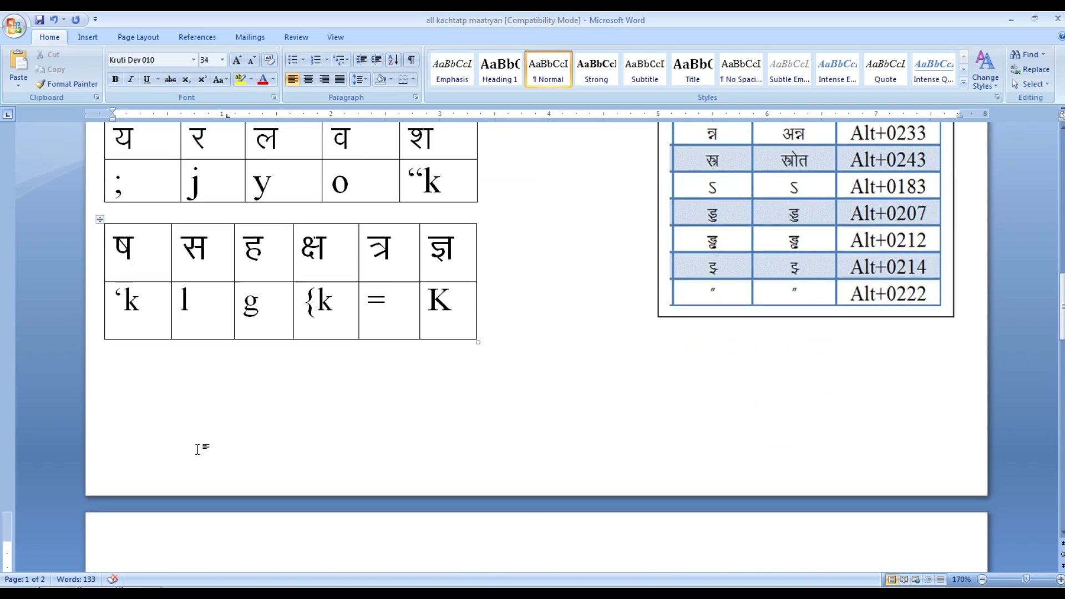
scroll(221, 452, "down", 6)
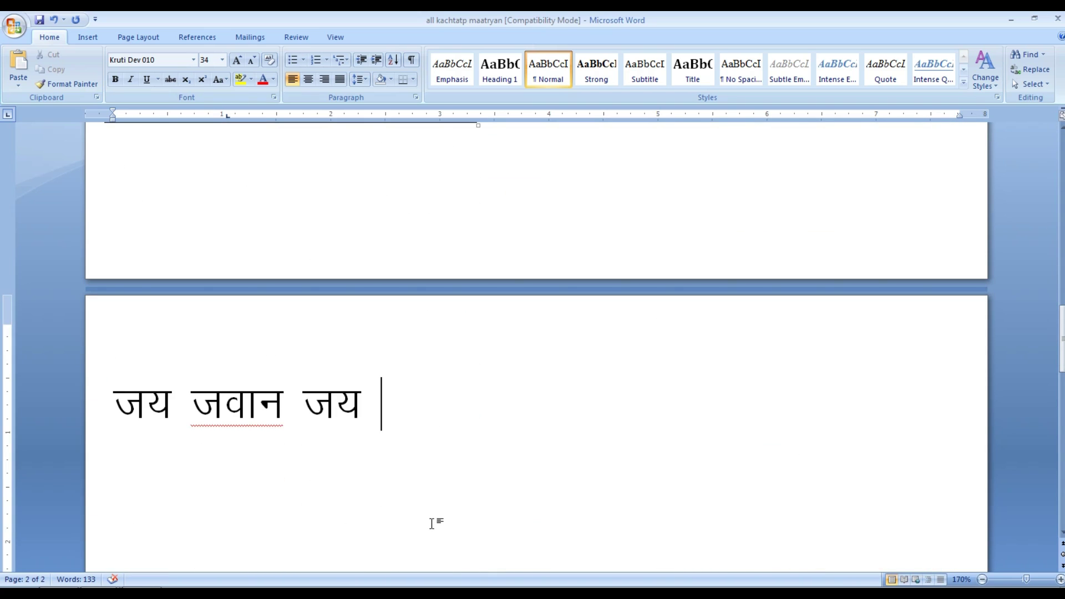
type("f")
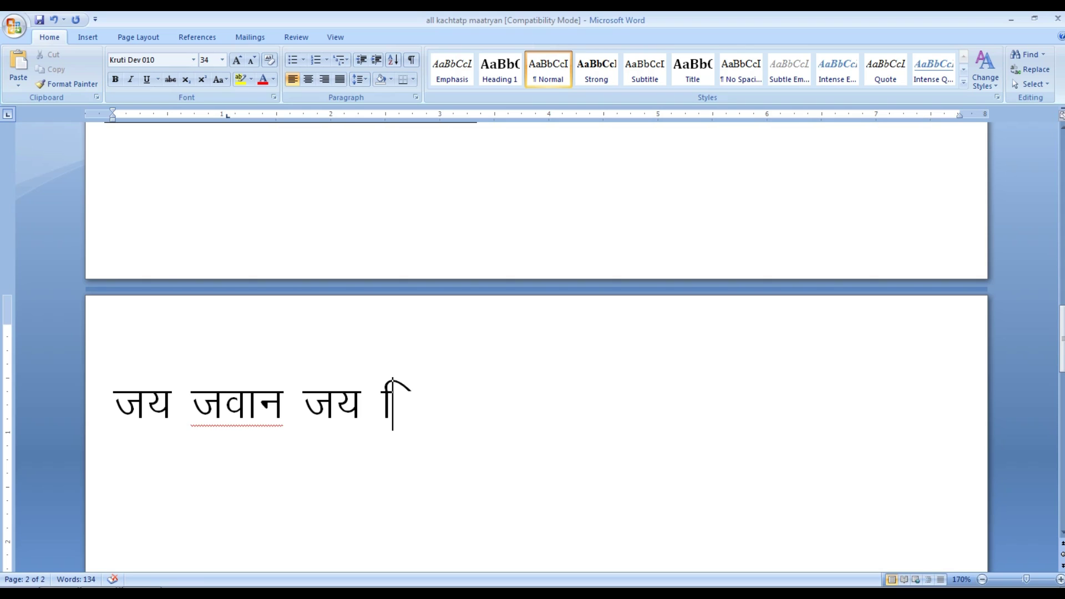
type("d")
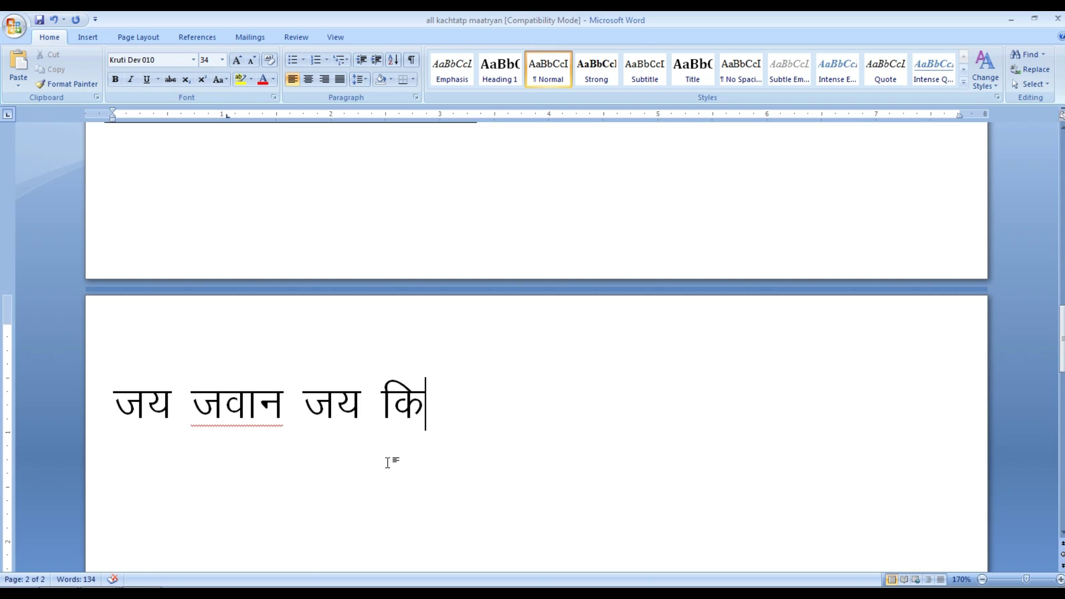
scroll(388, 462, "up", 2)
scroll(389, 462, "up", 4)
scroll(381, 461, "up", 2)
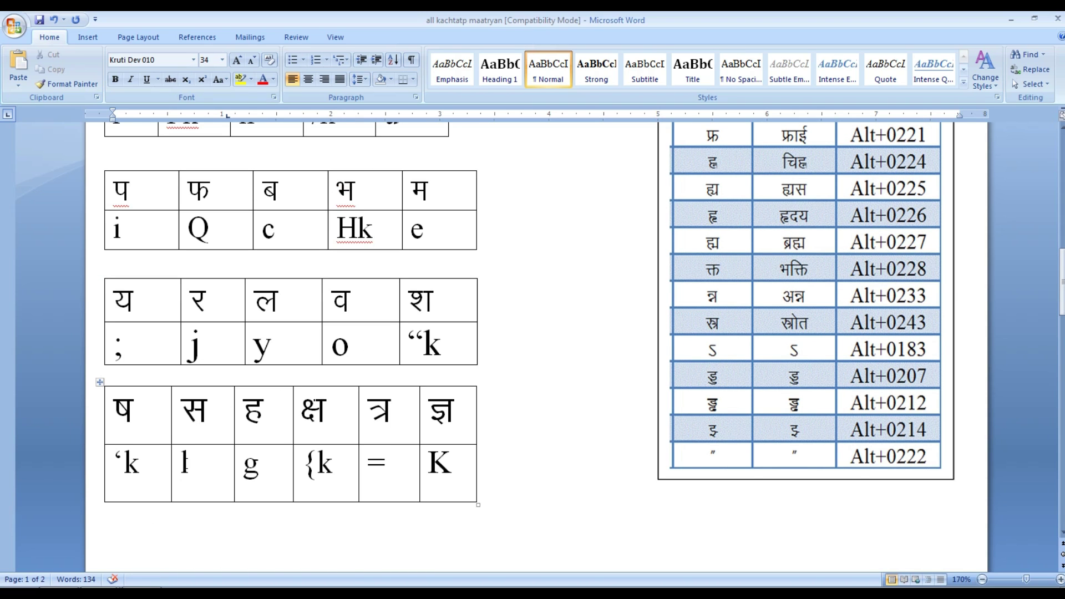
scroll(197, 465, "down", 3)
scroll(203, 469, "down", 6)
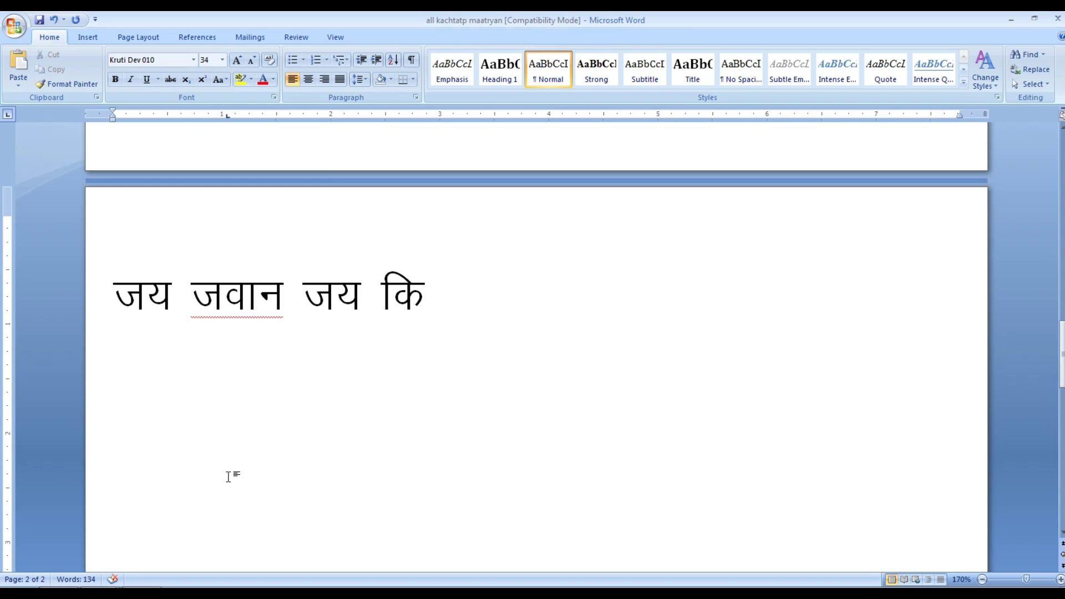
type("l")
type("k")
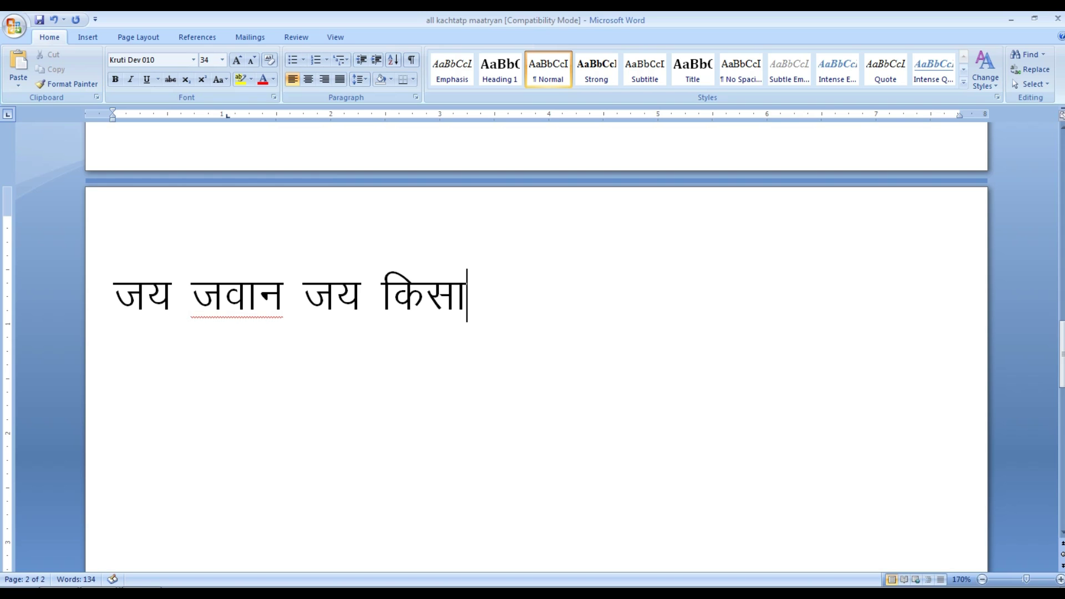
scroll(231, 475, "up", 5)
scroll(200, 471, "up", 3)
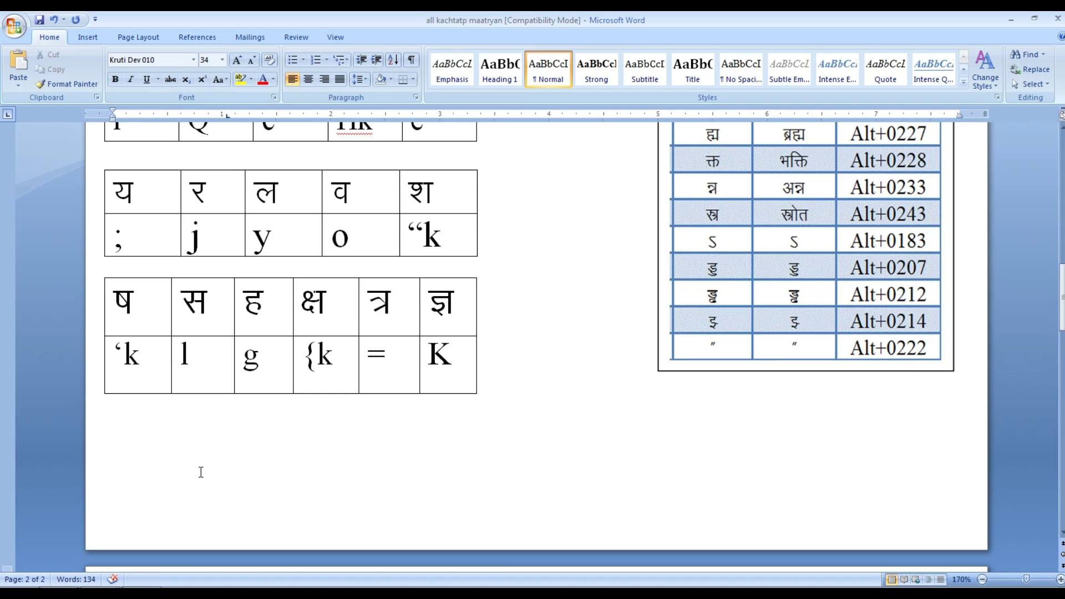
scroll(199, 460, "up", 1)
scroll(288, 363, "up", 1)
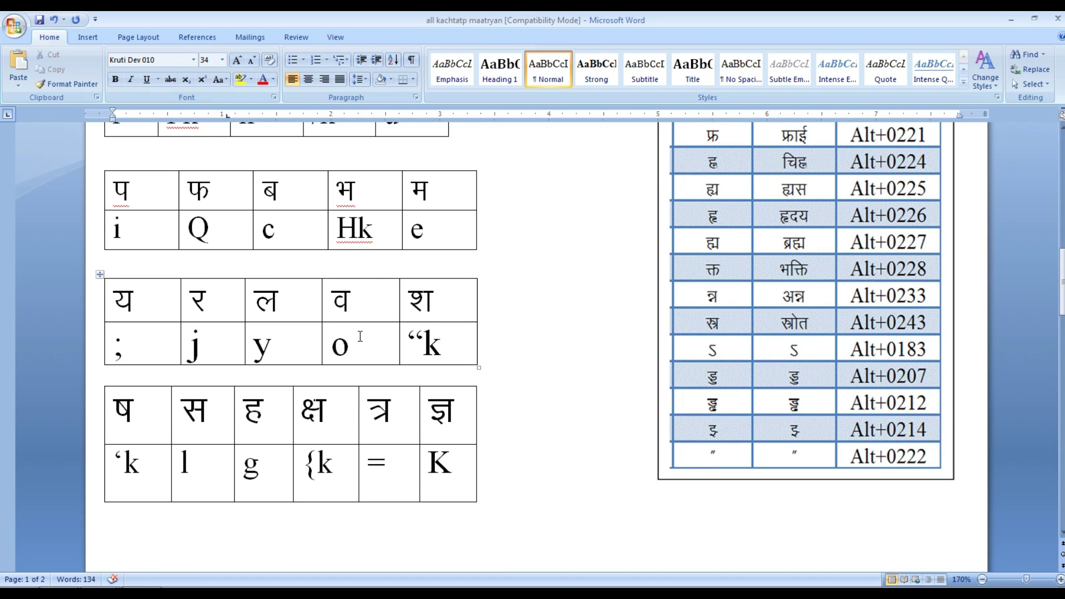
scroll(358, 333, "up", 2)
scroll(402, 245, "down", 3)
scroll(392, 441, "down", 4)
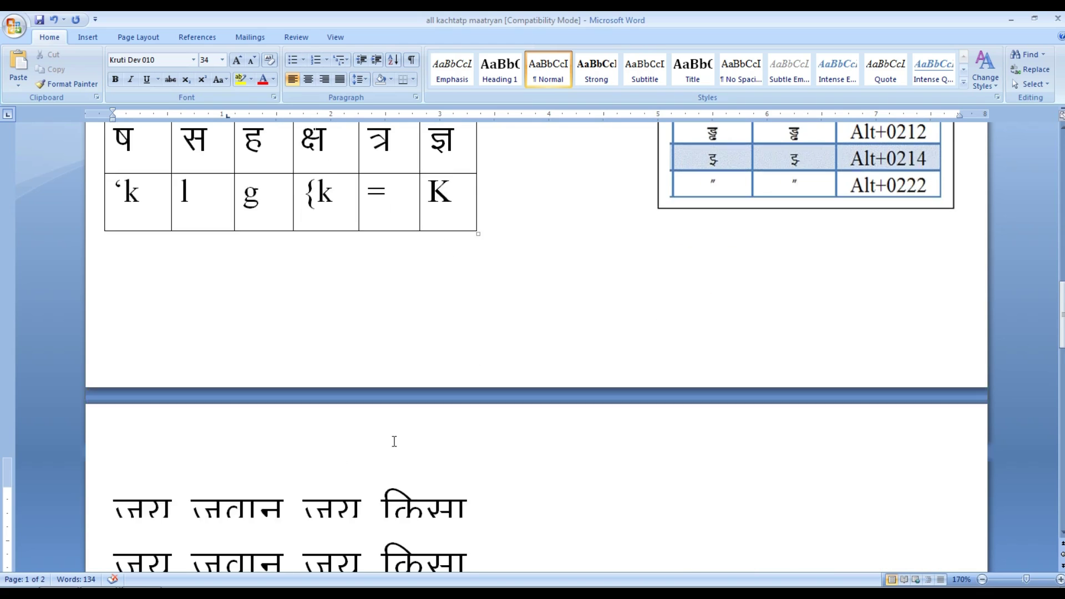
scroll(490, 475, "down", 1)
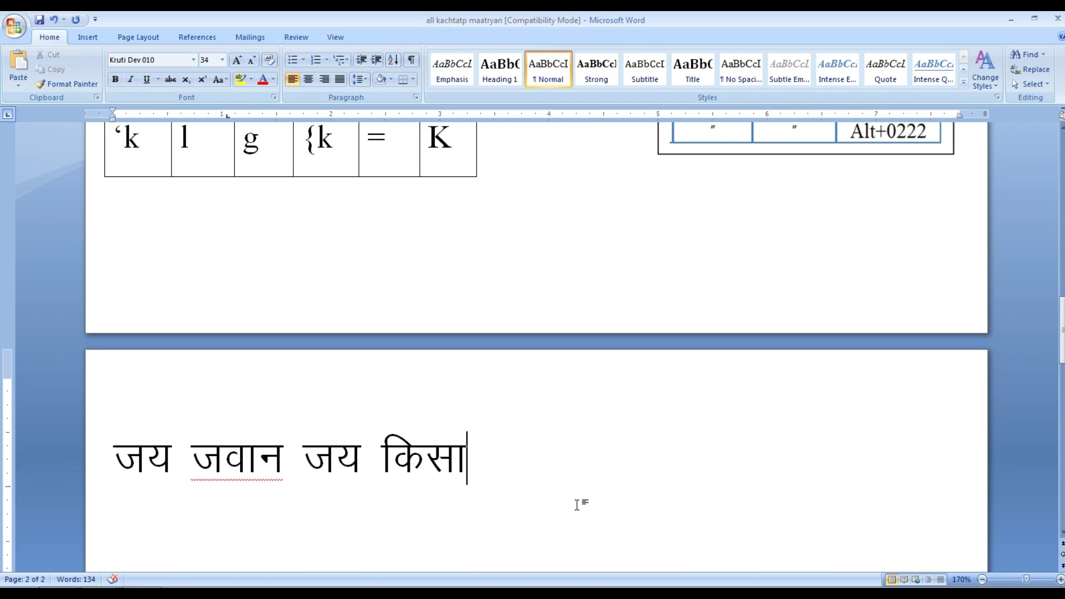
type("u")
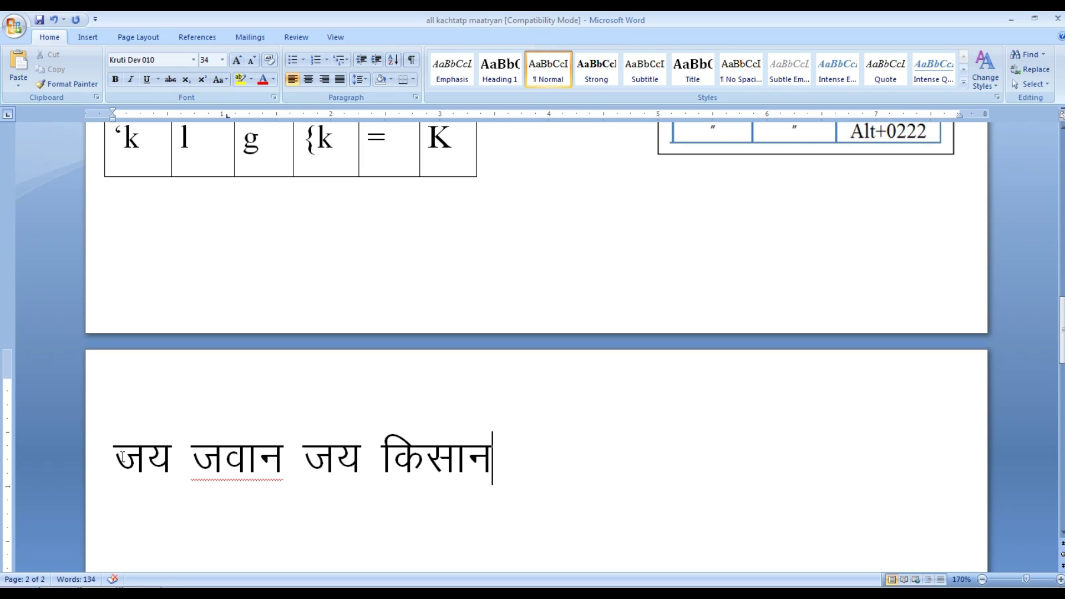
left_click_drag(114, 456, 462, 468)
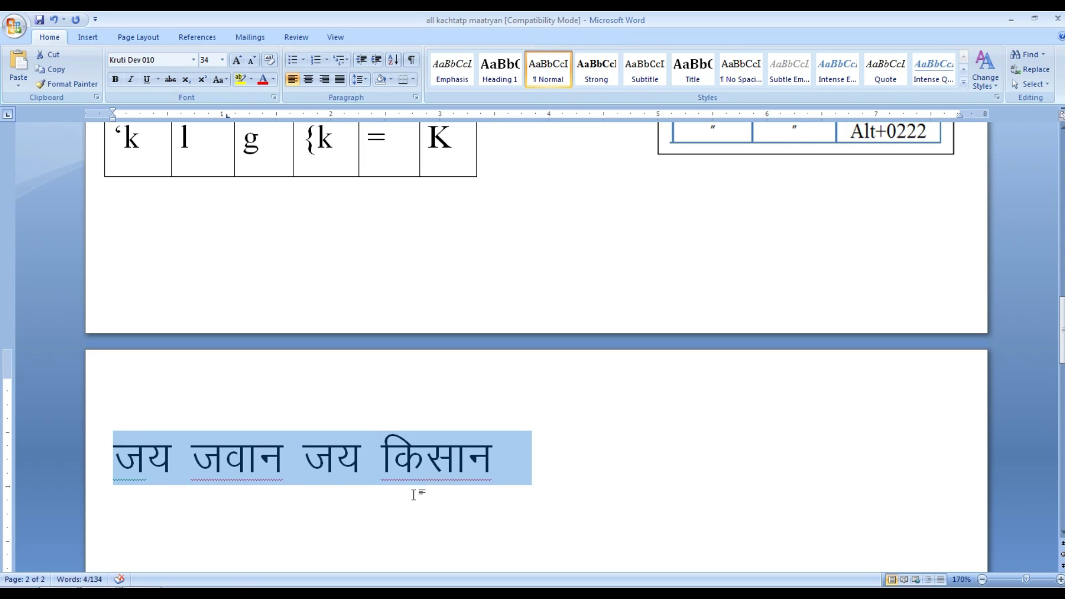
scroll(413, 494, "down", 3)
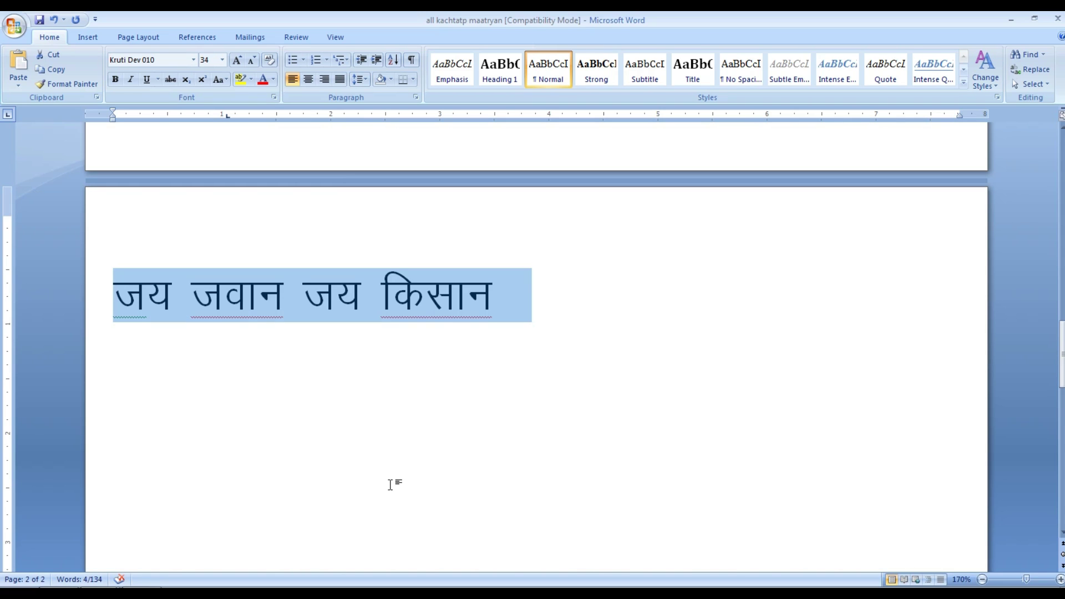
scroll(391, 484, "up", 1)
left_click(553, 416)
scroll(504, 429, "up", 3)
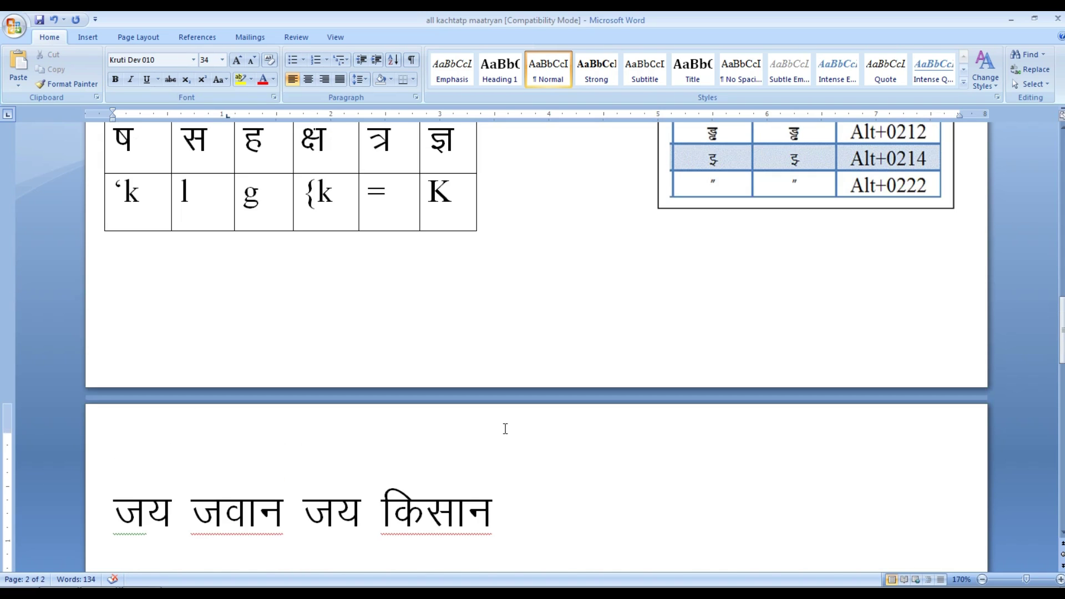
scroll(502, 430, "up", 2)
scroll(500, 431, "up", 6)
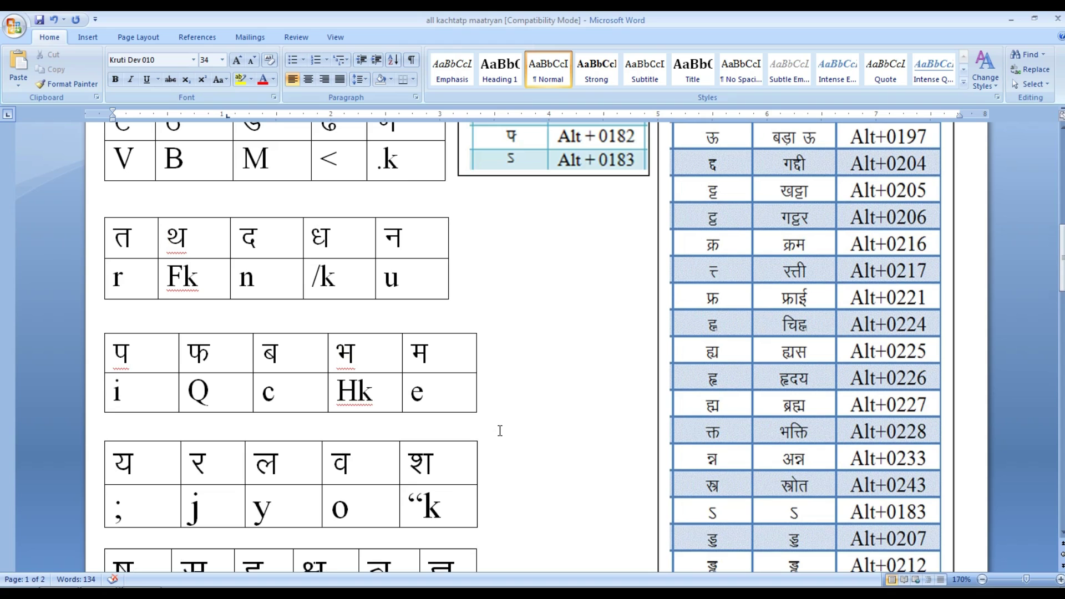
scroll(500, 430, "down", 3)
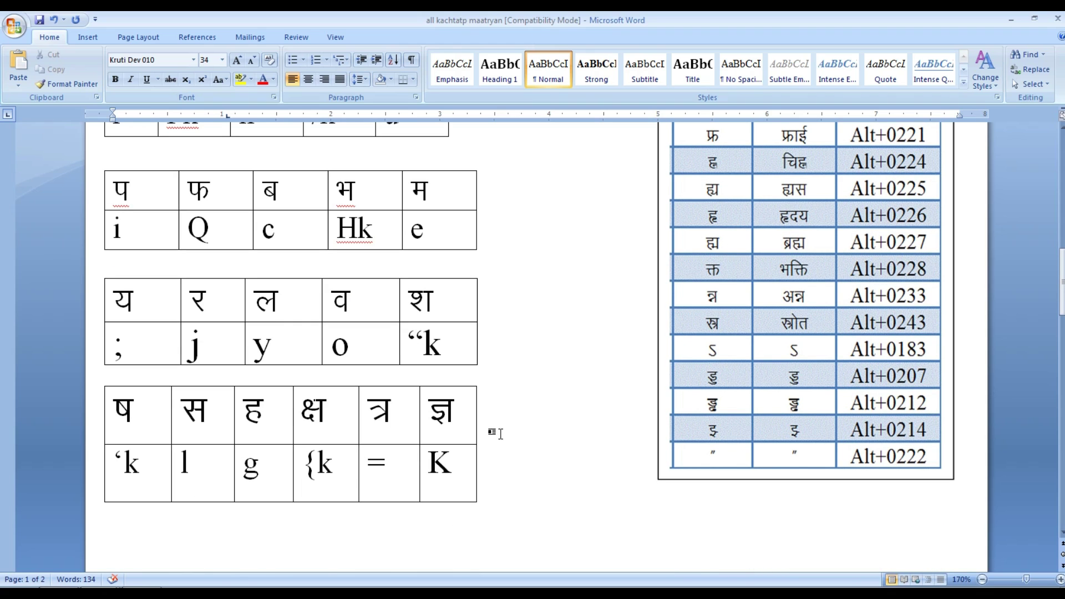
scroll(471, 455, "up", 3)
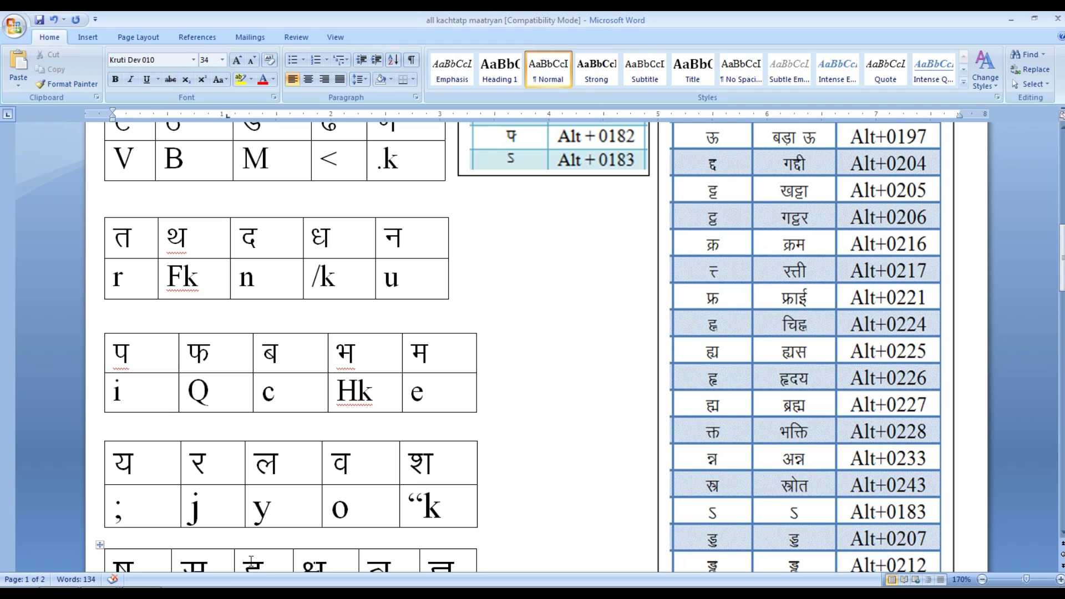
scroll(251, 561, "down", 1)
scroll(251, 571, "down", 5)
scroll(261, 501, "down", 4)
On a new line, type the spaced letters म त ज ल न व च using keys e r t y u i o p
key("Return")
key("Return")
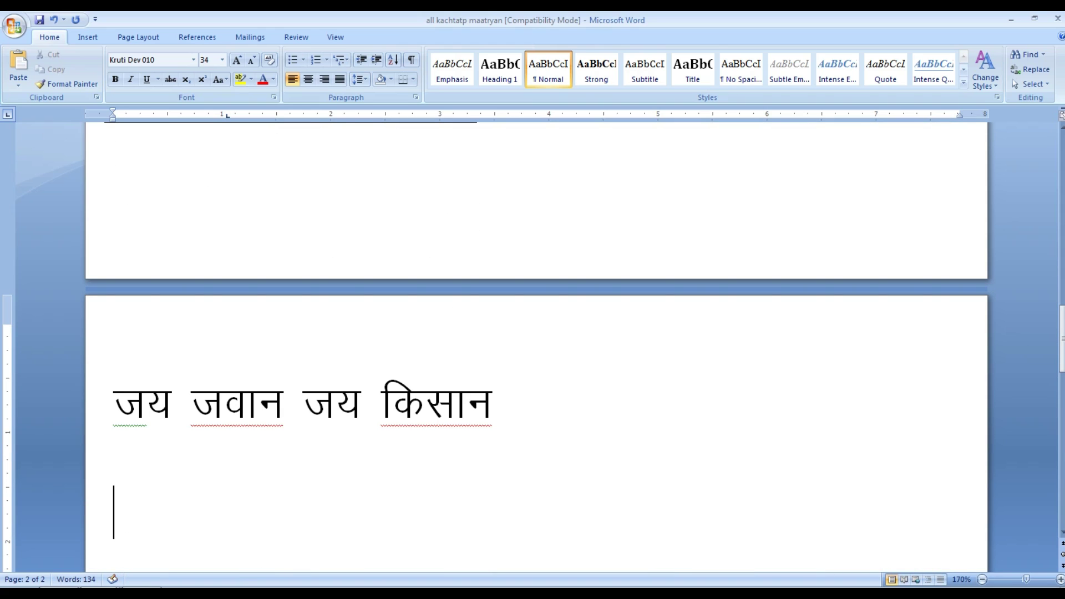
type("`e")
key("BackSpace")
type("e r t y u i o ")
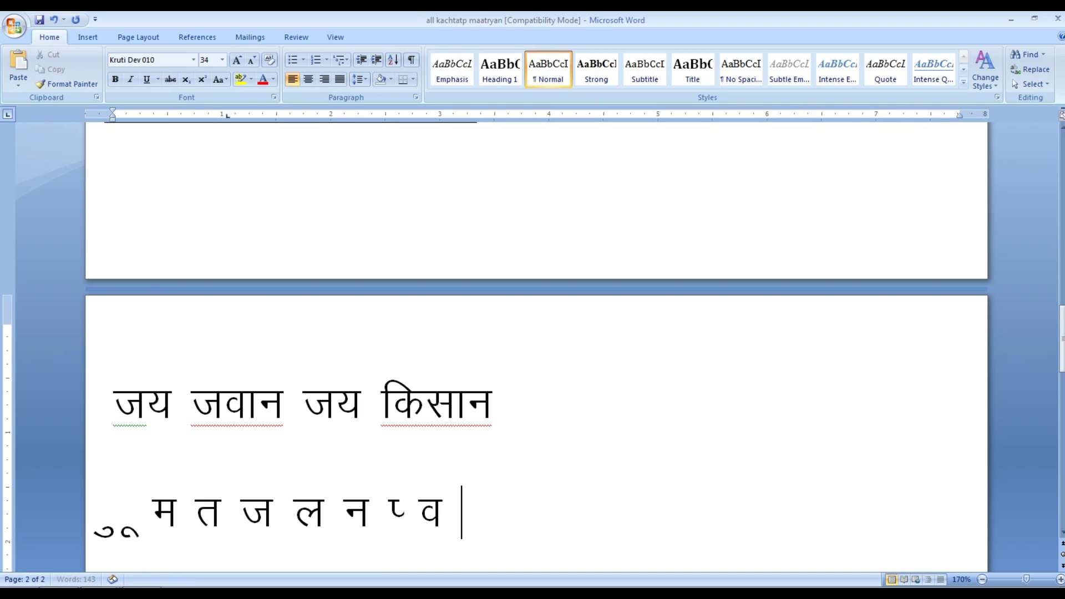
type("p")
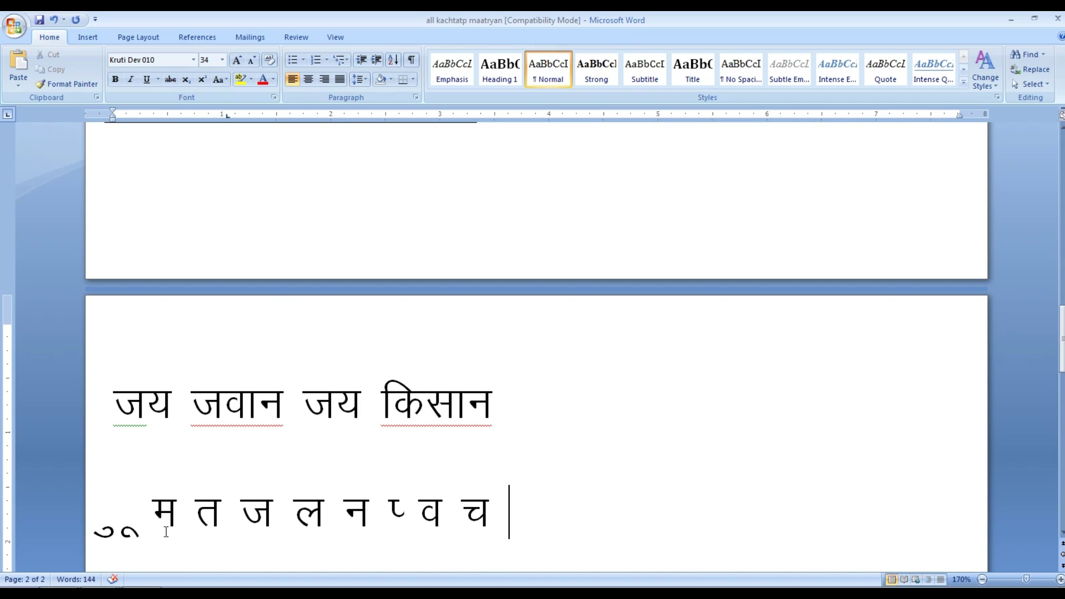
scroll(166, 532, "down", 1)
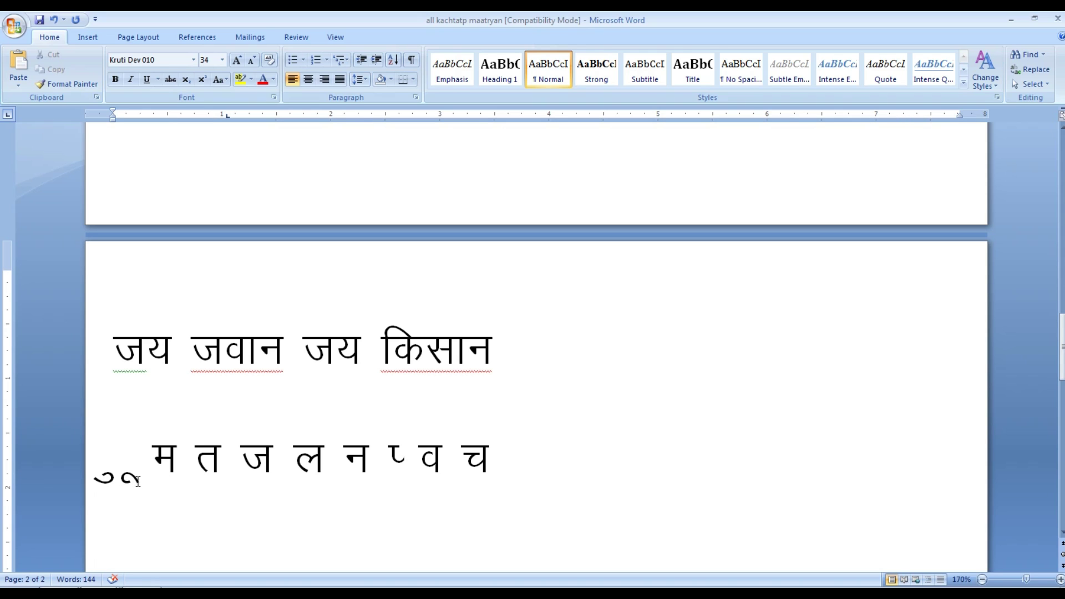
Apply yellow highlight to the pairs म त, ज ल, न and व च
left_click_drag(136, 481, 98, 481)
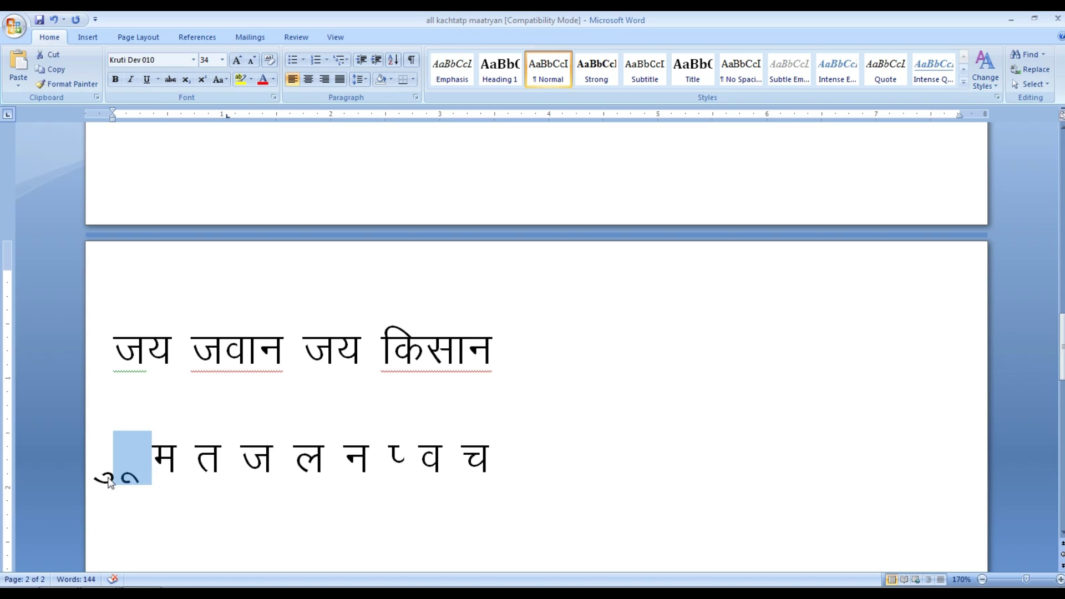
key("ctrl+v")
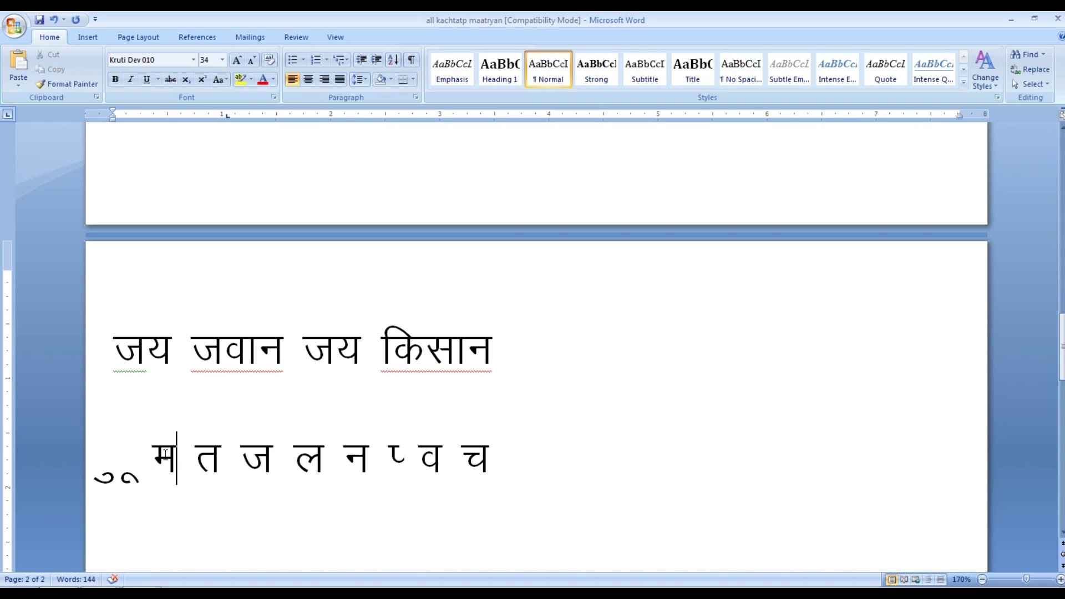
left_click_drag(153, 460, 221, 460)
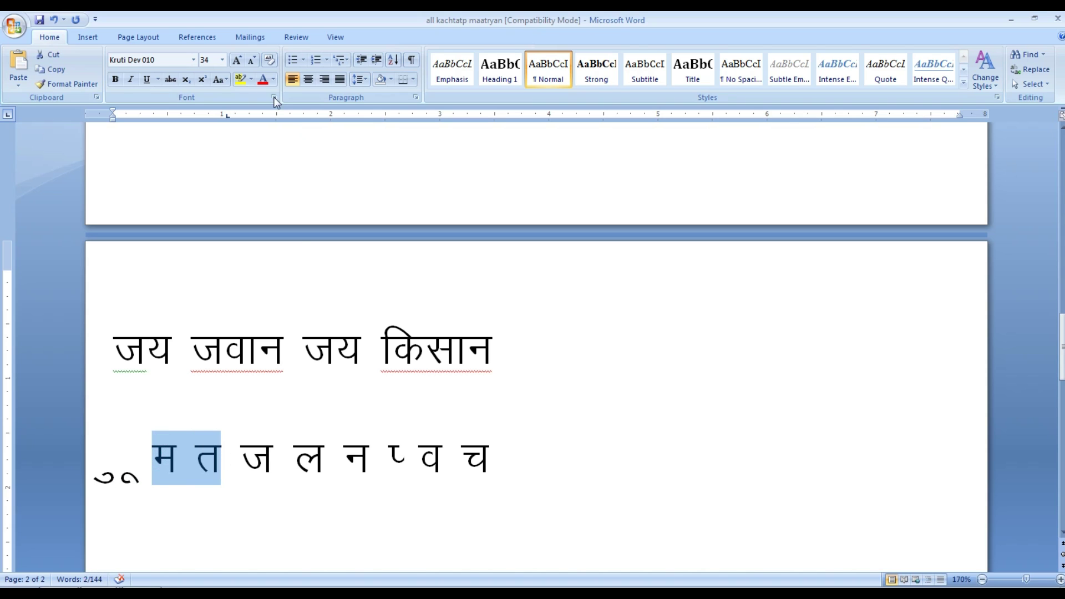
left_click(240, 79)
left_click_drag(240, 460, 490, 460)
left_click(240, 79)
left_click(244, 81)
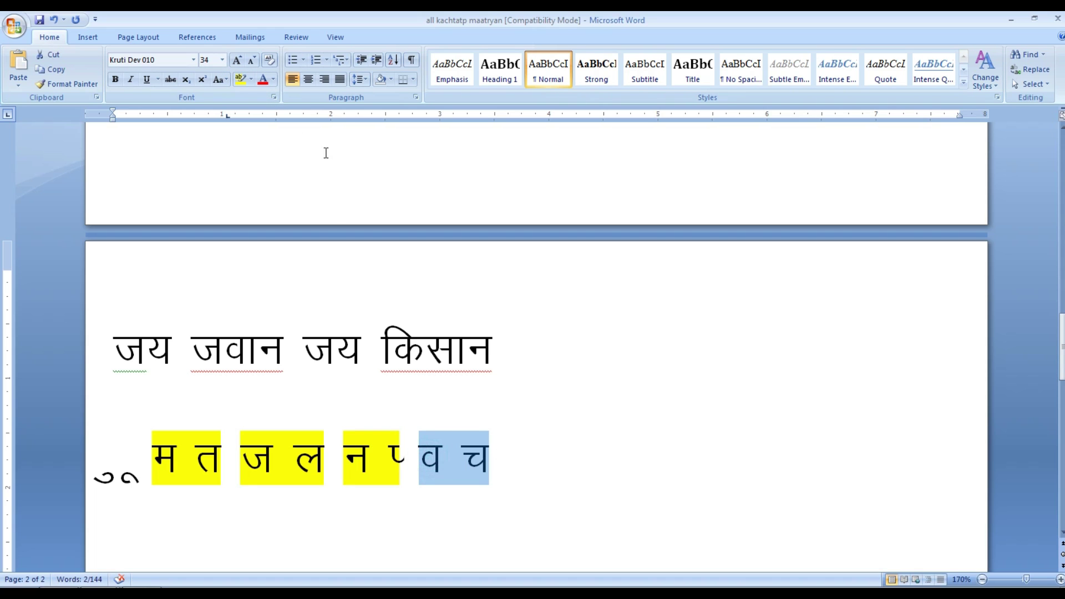
left_click(240, 79)
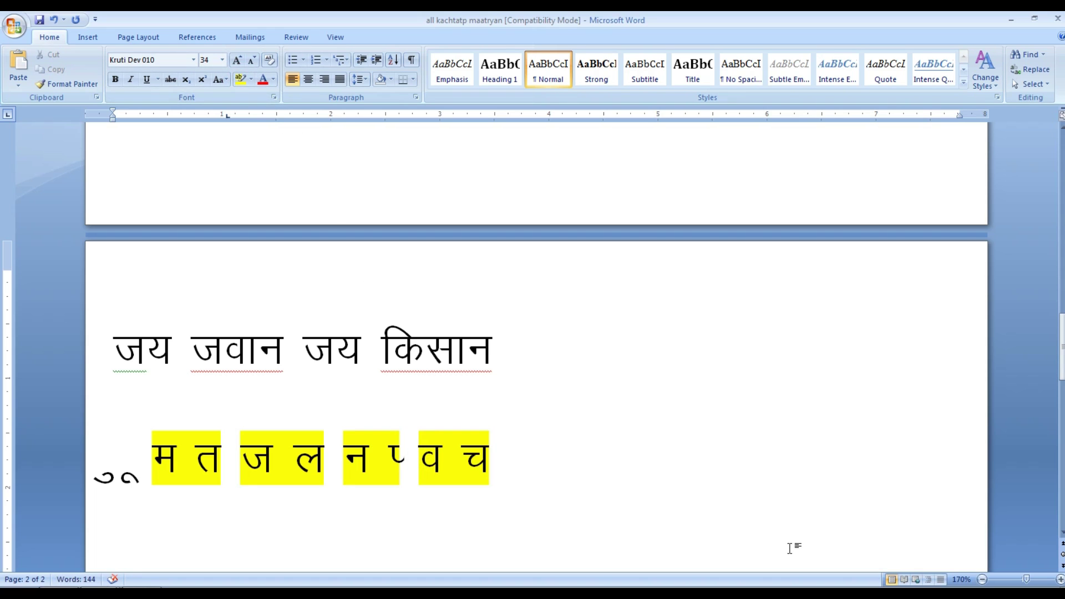
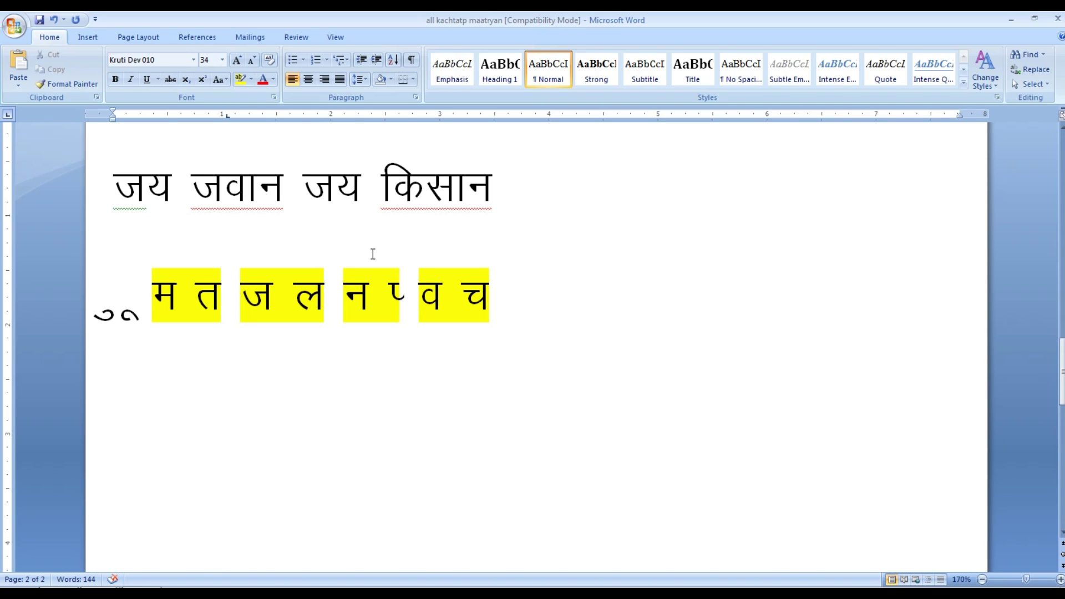
Select the 74 pt Kruti Dev heading मात्राएं and centre it below जय जवान जय किसान
left_click_drag(161, 294, 466, 294)
left_click_drag(332, 294, 244, 418)
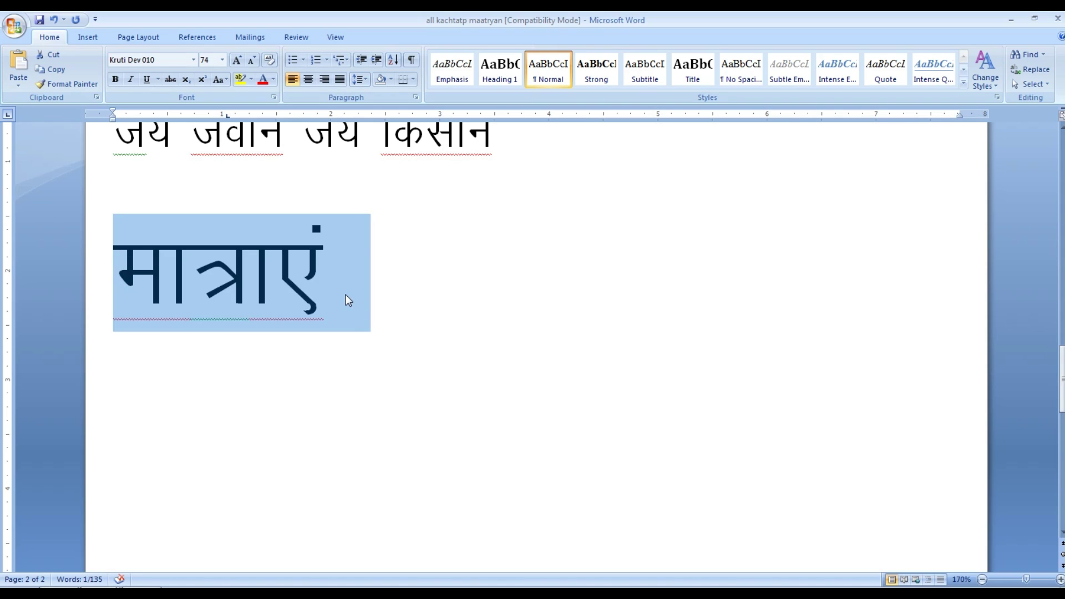
key("ctrl+e")
left_click(644, 399)
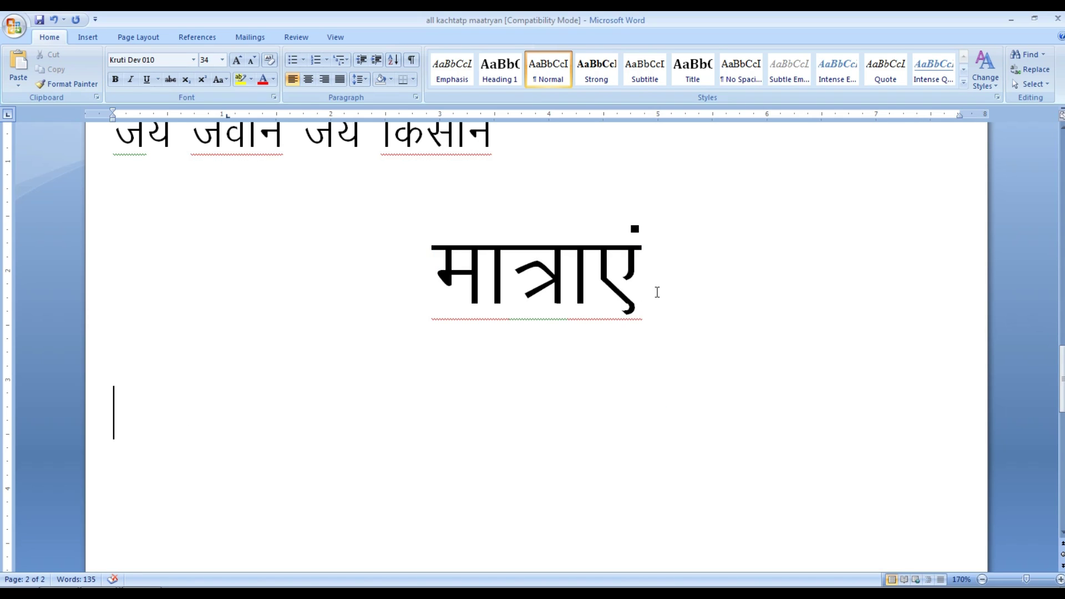
left_click(689, 267)
Start a smaller, left-aligned line under the heading with the matras ु and ू (qw)
key("Return")
key("ctrl+bracketleft")
key("ctrl+bracketleft")
key("ctrl+bracketleft")
key("ctrl+bracketleft")
key("ctrl+bracketleft")
key("ctrl+bracketleft")
key("ctrl+bracketleft")
key("ctrl+bracketleft")
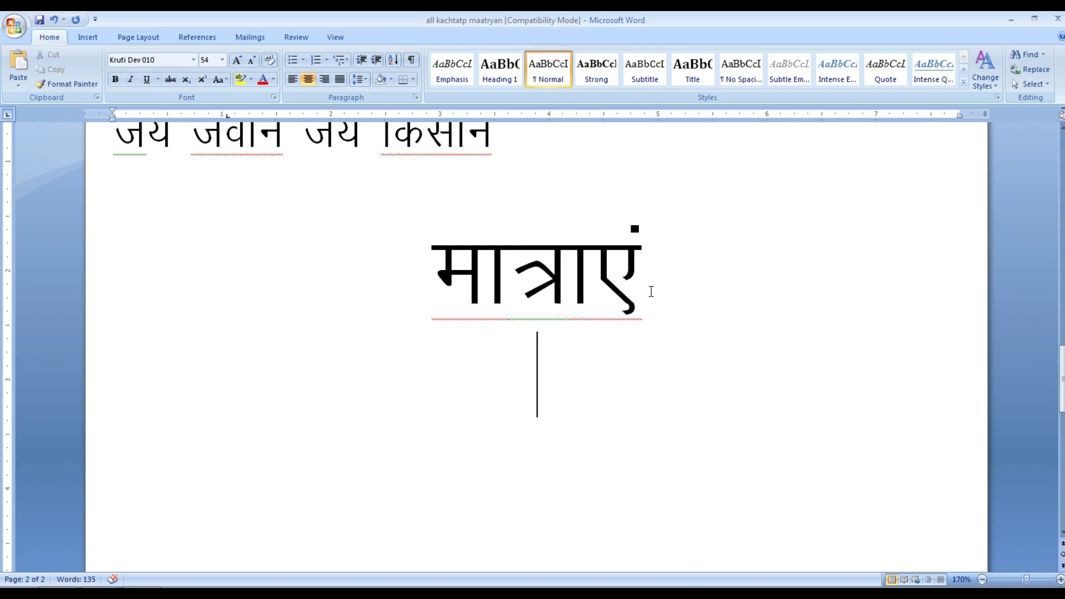
key("ctrl+l")
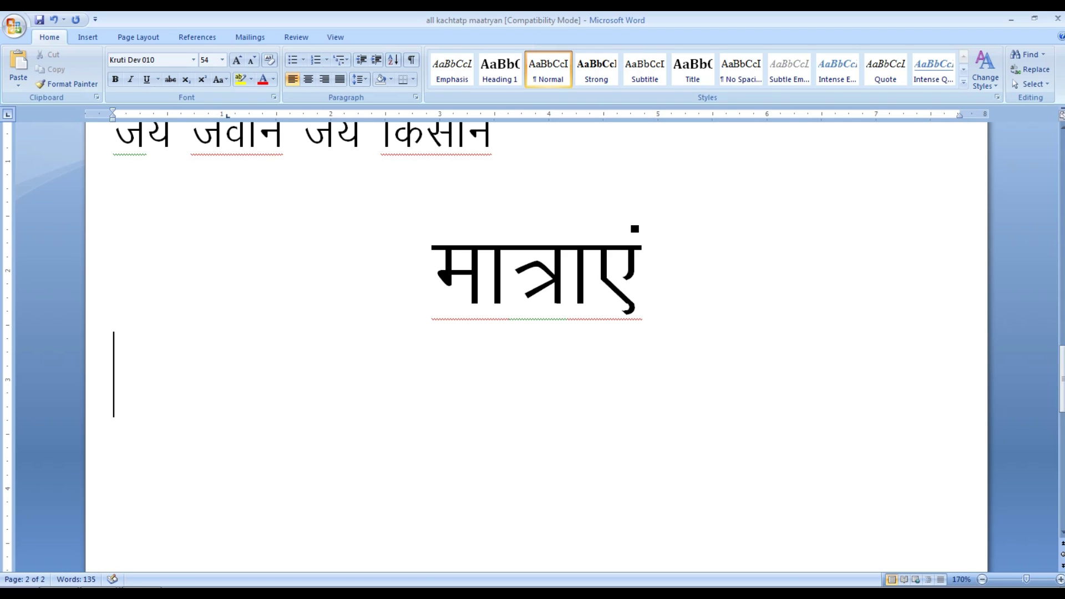
type("q")
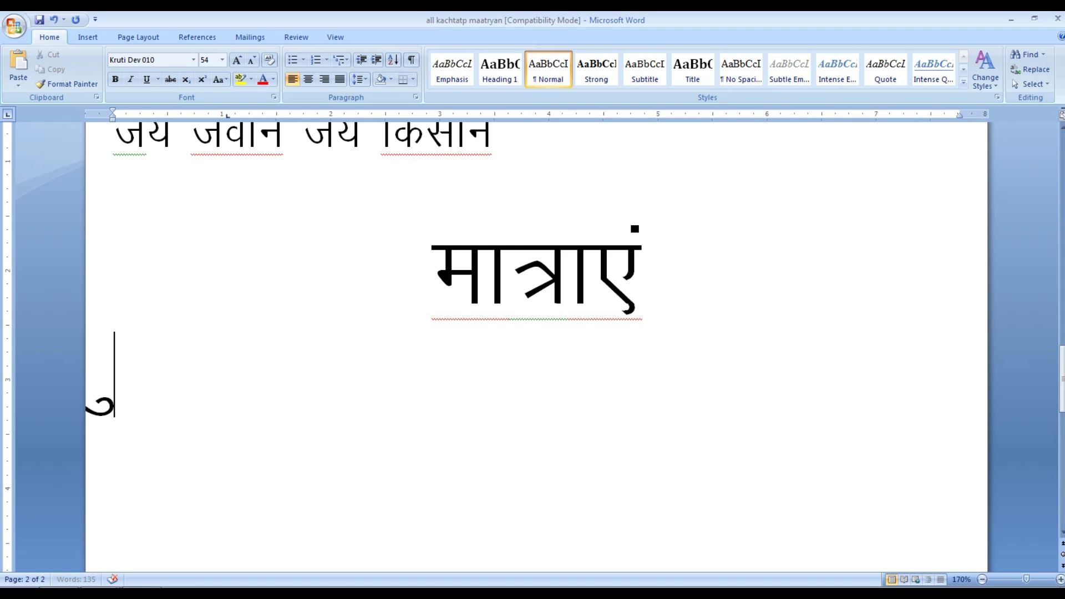
type("w")
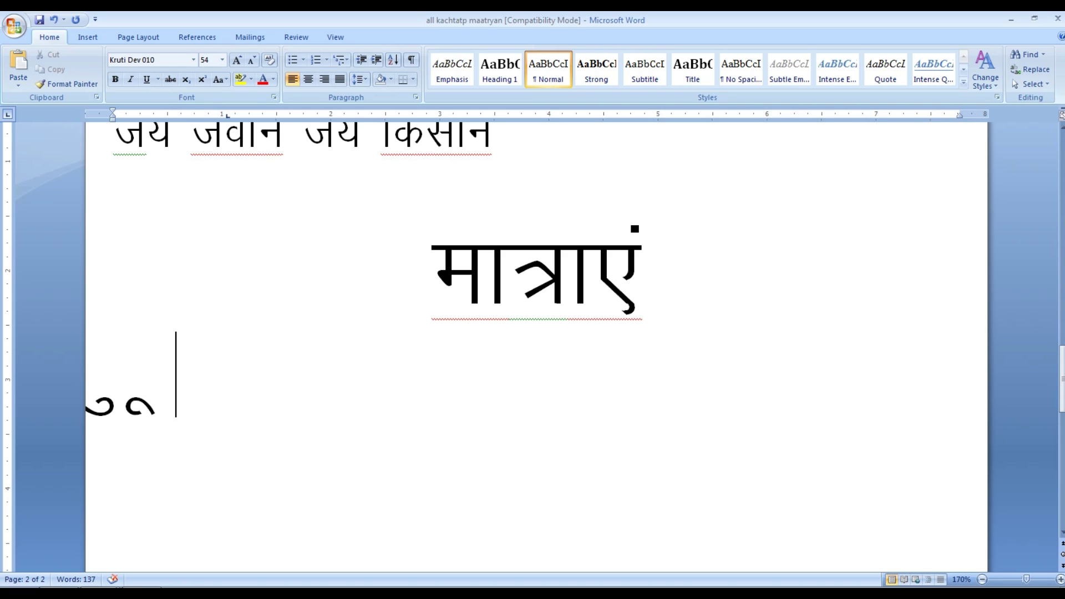
On the next line, type more matra signs including ि and ी, removing overlapping glyphs
key("Return")
type("a")
type("~")
type(" ~")
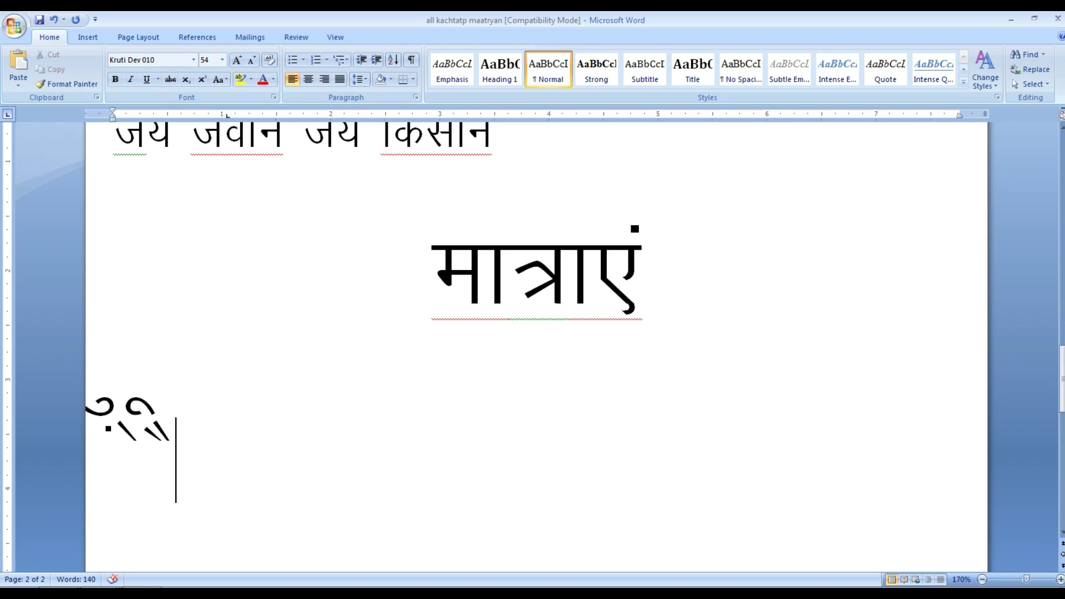
type("f")
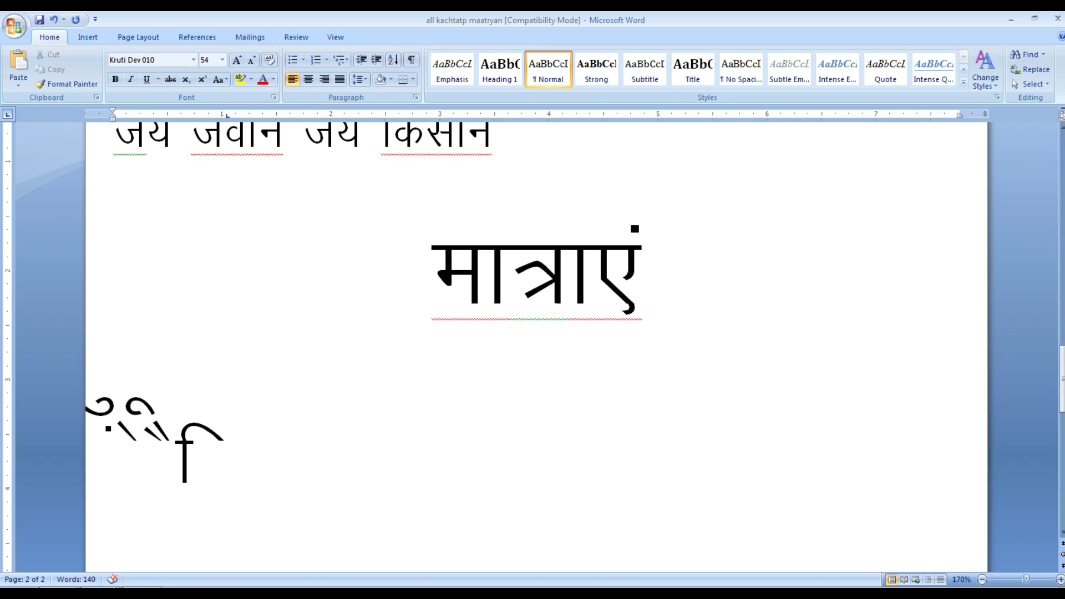
type("h")
key("BackSpace")
type("k")
key("BackSpace")
type("h")
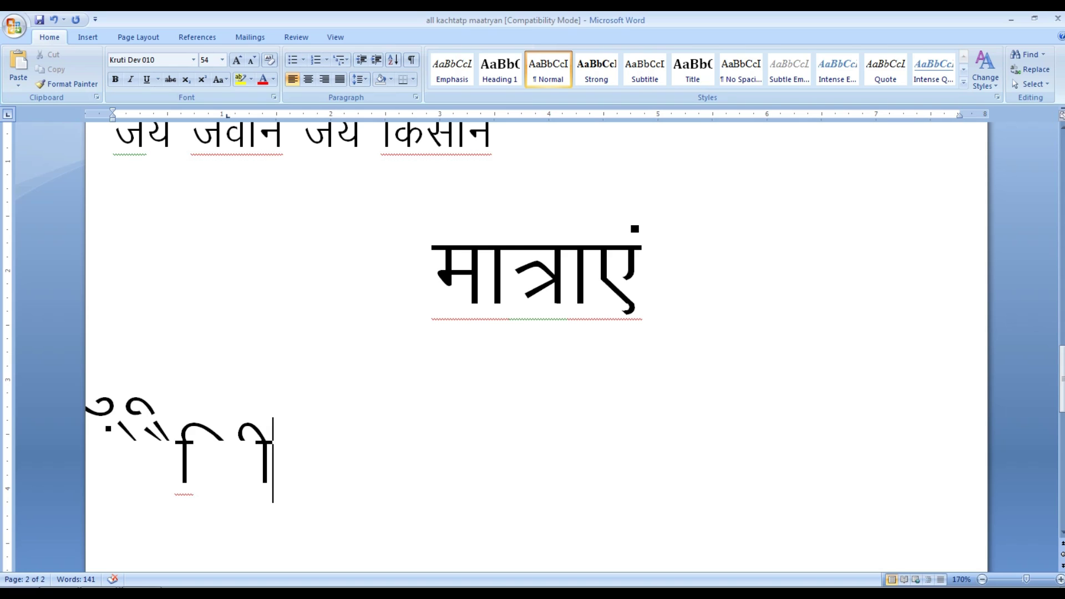
Begin a further line with qZx, deleting the mistyped ग glyph
key("Return")
type("q")
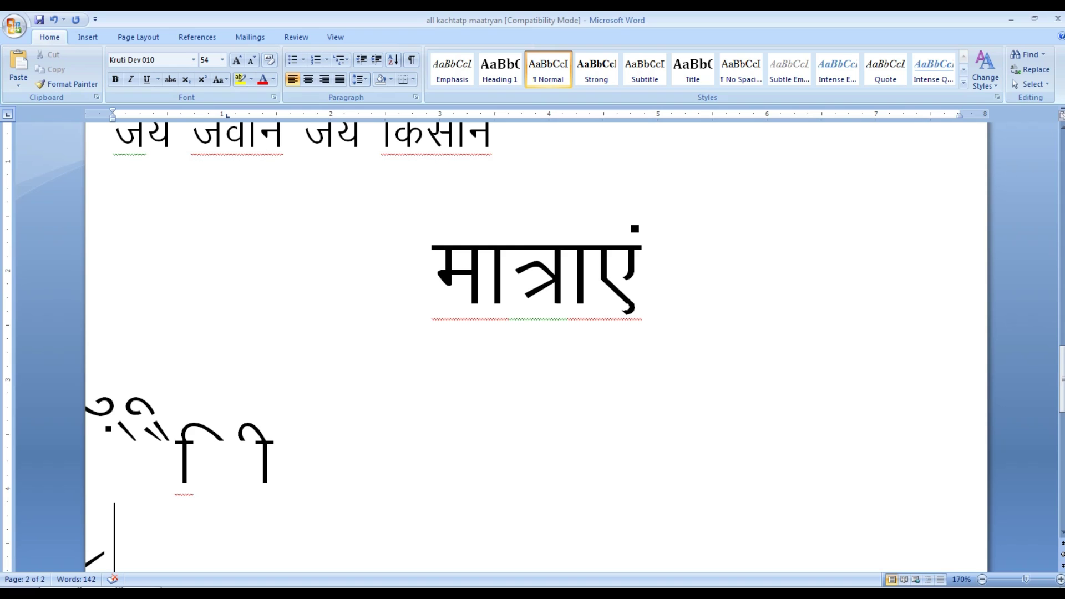
type("Z")
type("x")
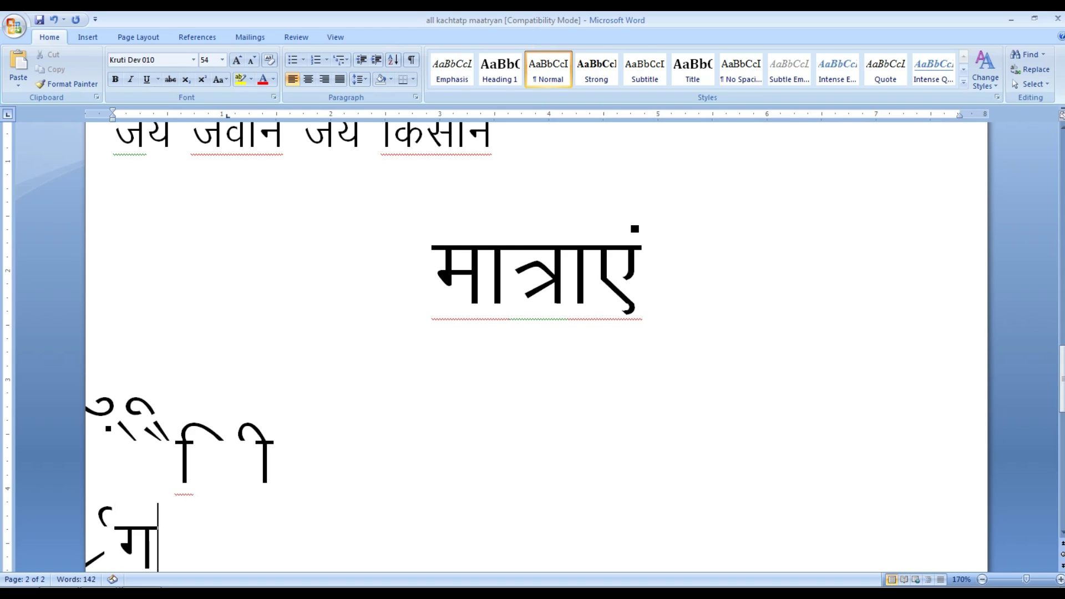
key("BackSpace")
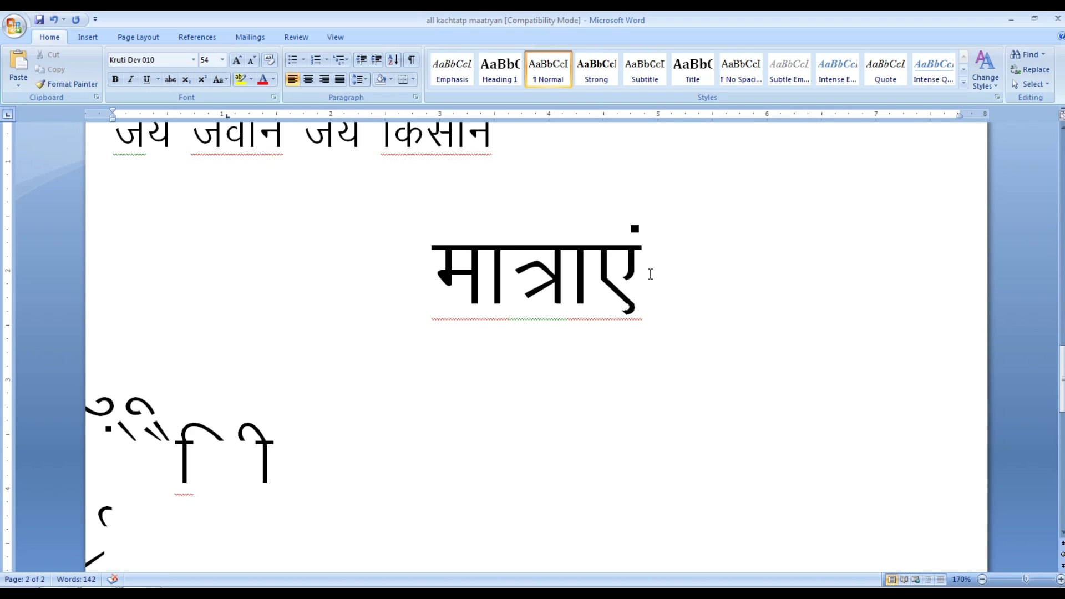
Add spaced matra signs to the first row by typing 'q w k' and 'f h q w s S'
scroll(367, 418, "down", 3)
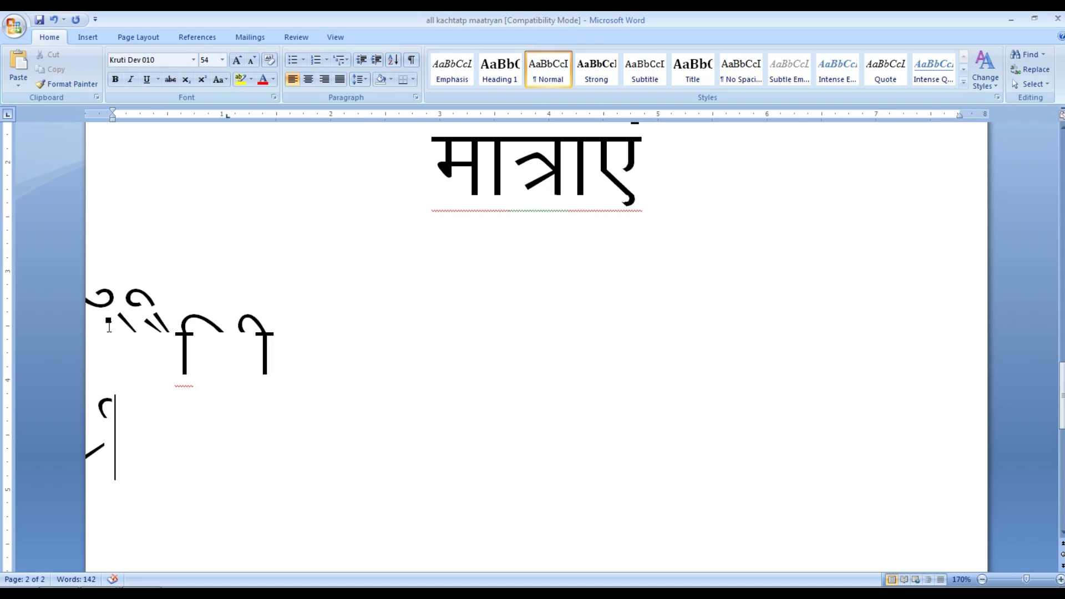
left_click(458, 300)
left_click(348, 336)
type("q")
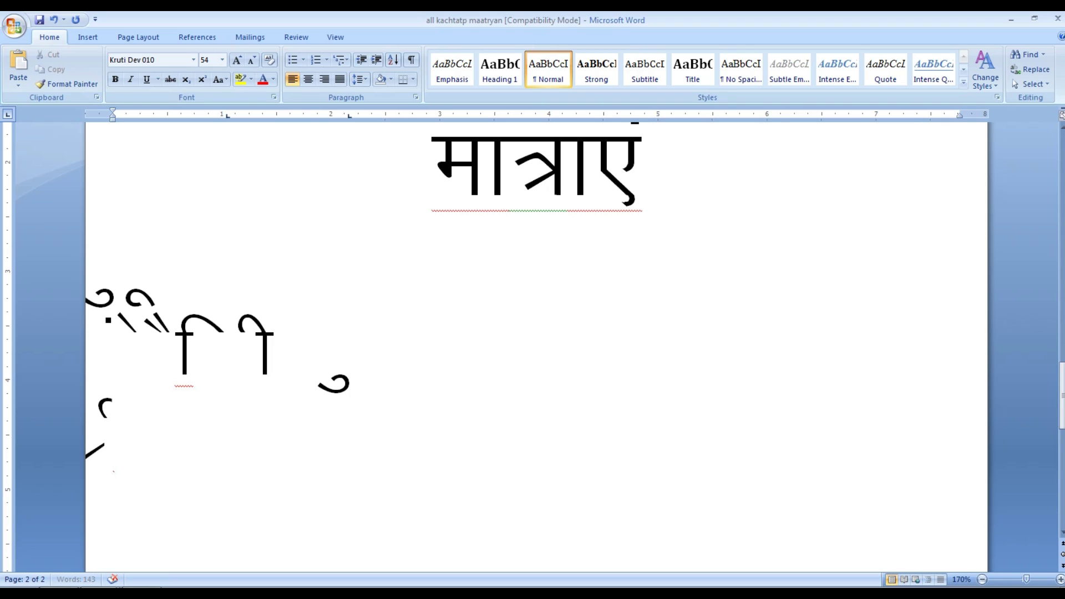
type(" w")
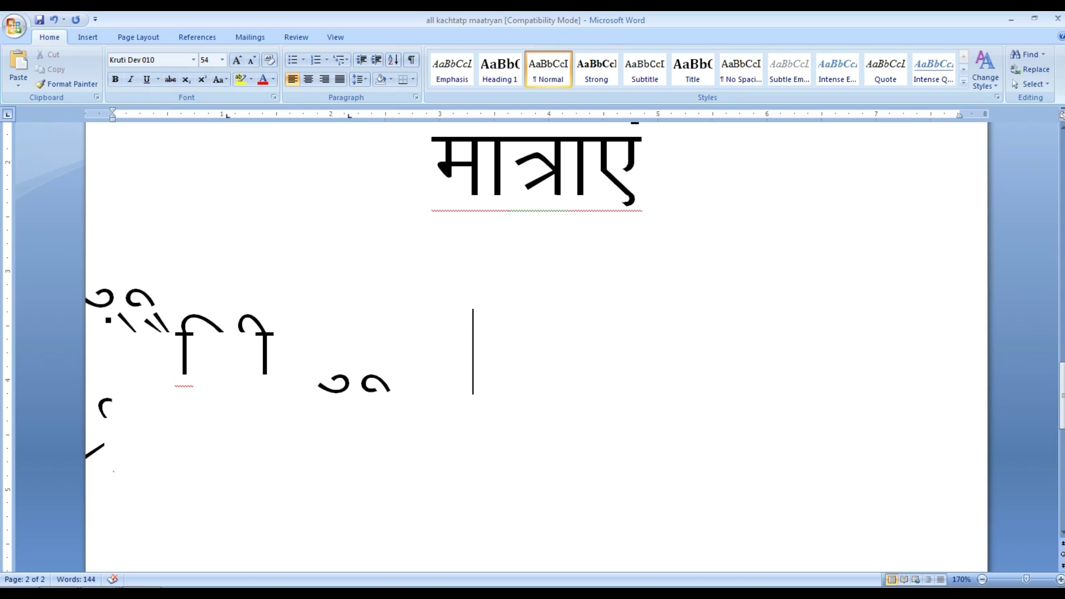
type("   k")
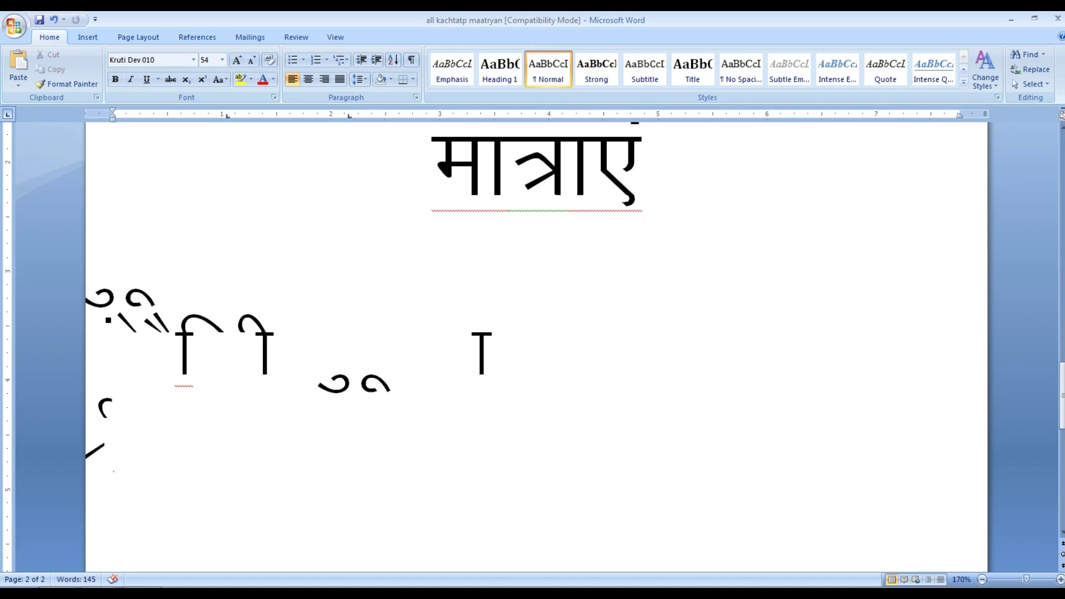
type("f")
type(" h")
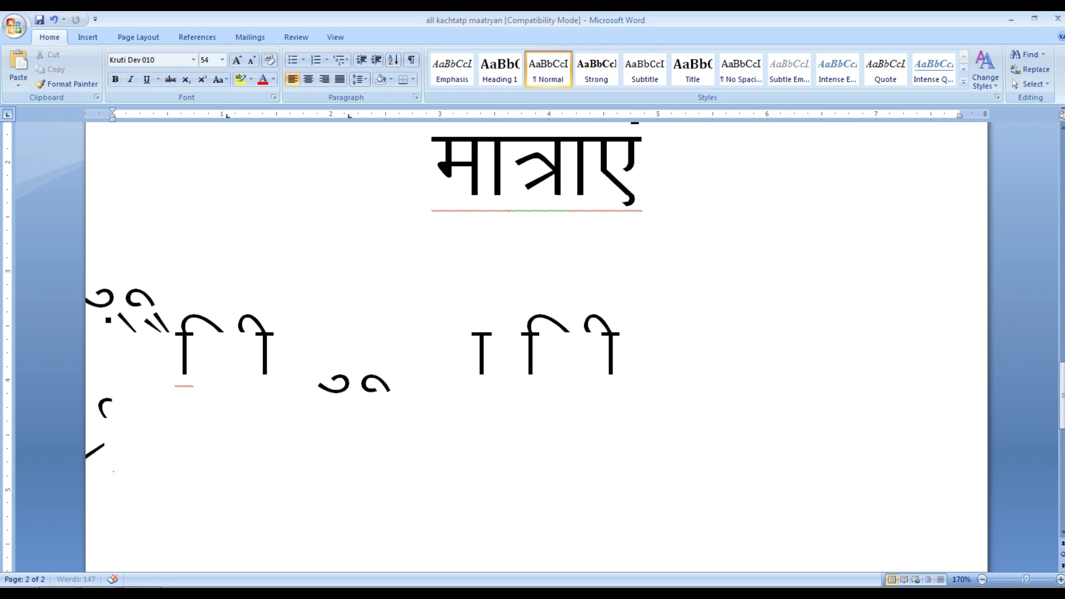
type(" q ")
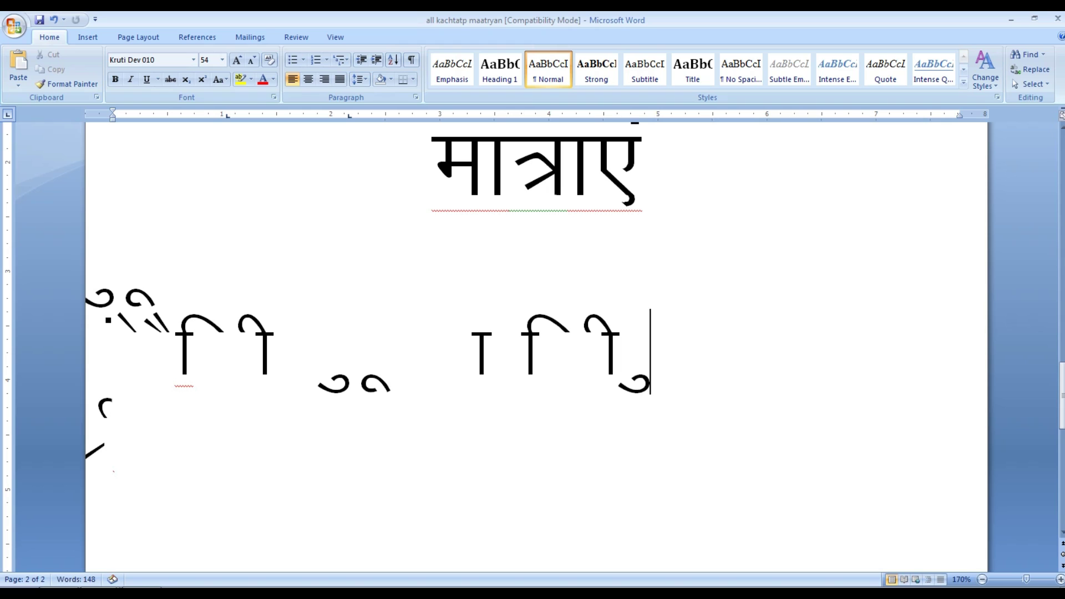
type("w")
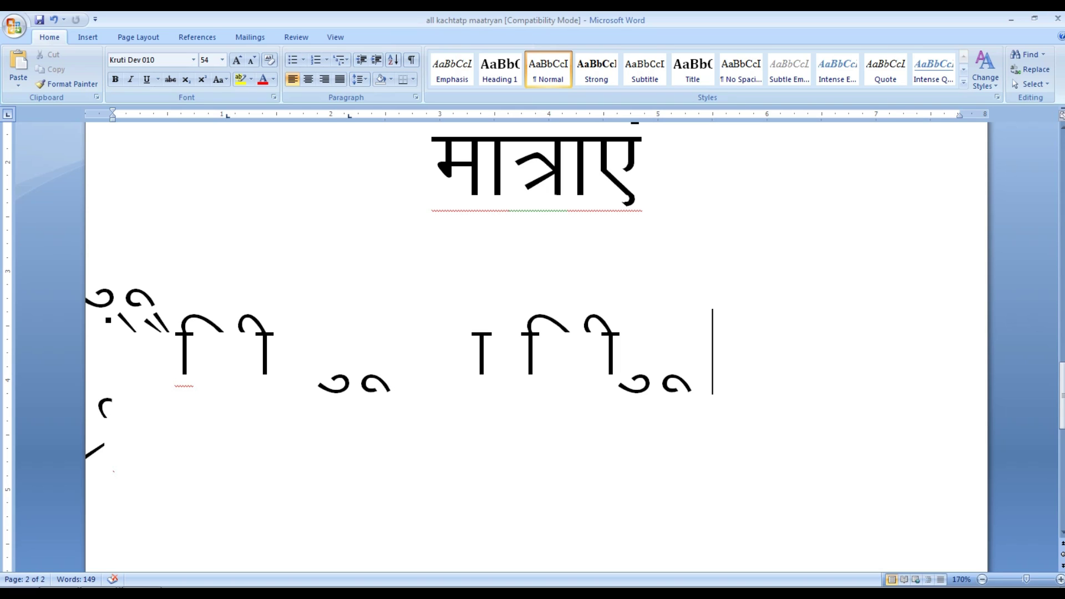
type(" s")
type(" S")
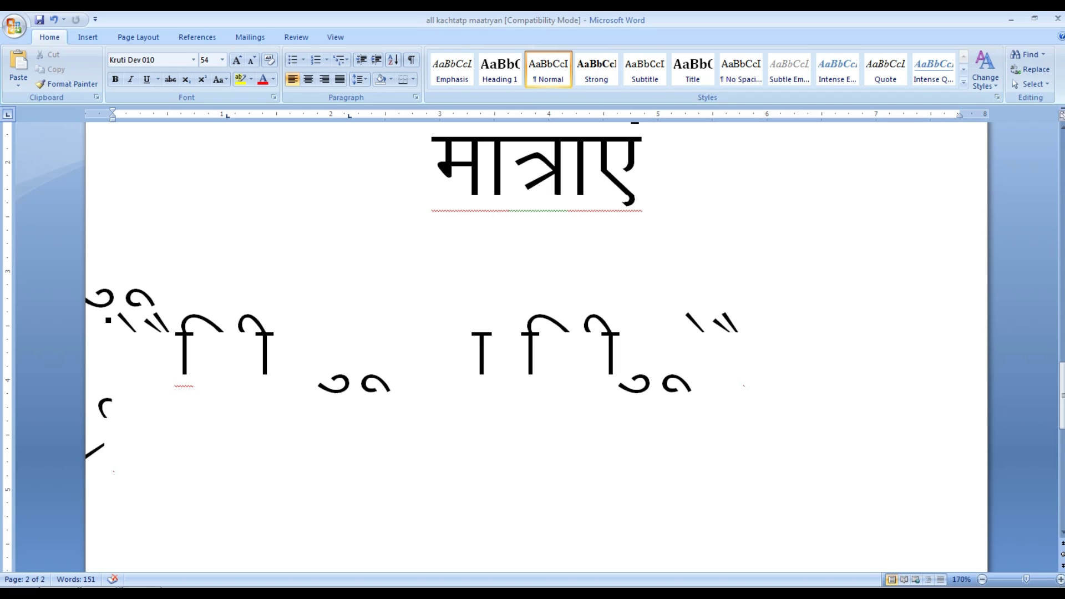
Finish the row with ो, ौ, ं and ः (ks kS a :), then type प्र on a new line
type("ks")
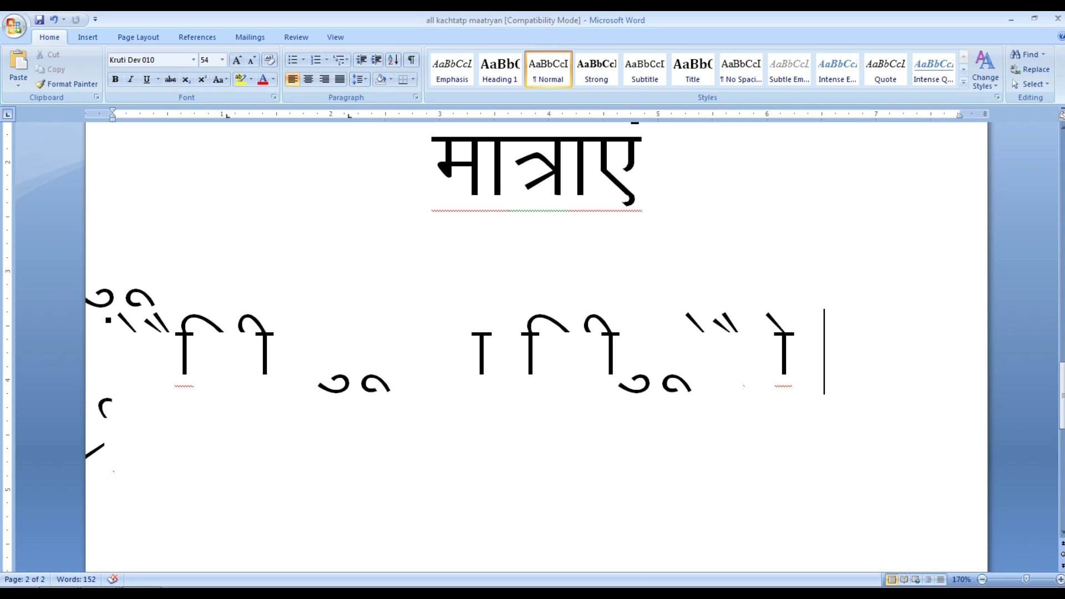
type(" k")
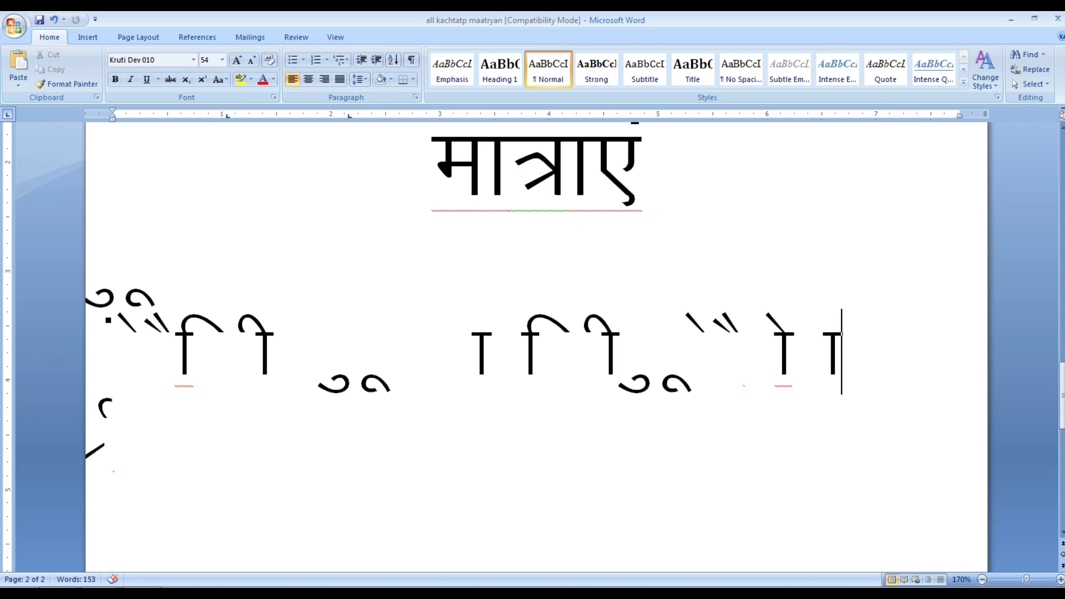
type("S")
type(" a")
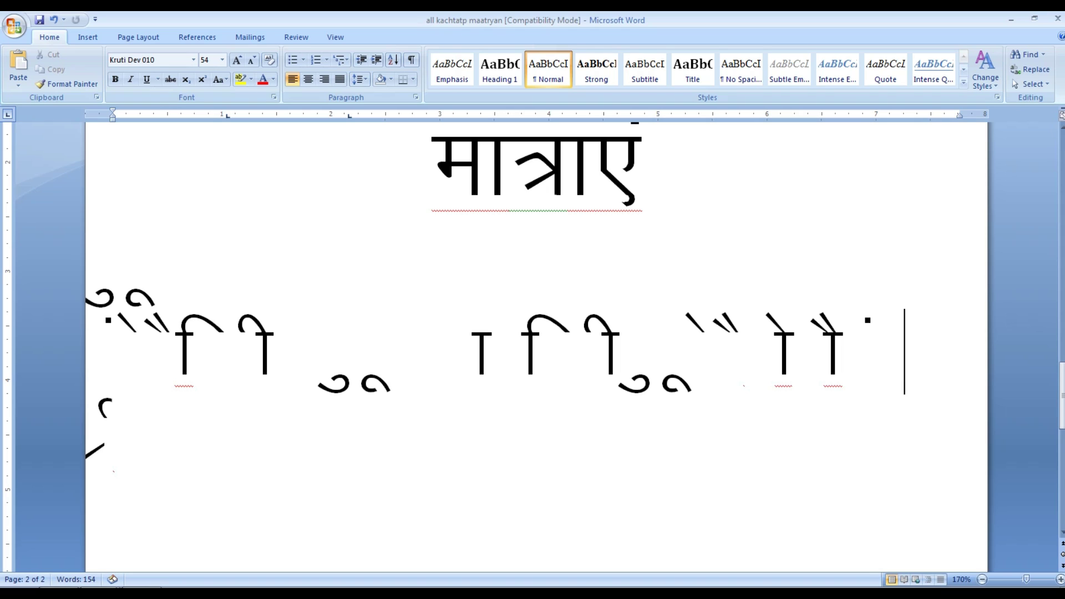
type(" :")
key("Return")
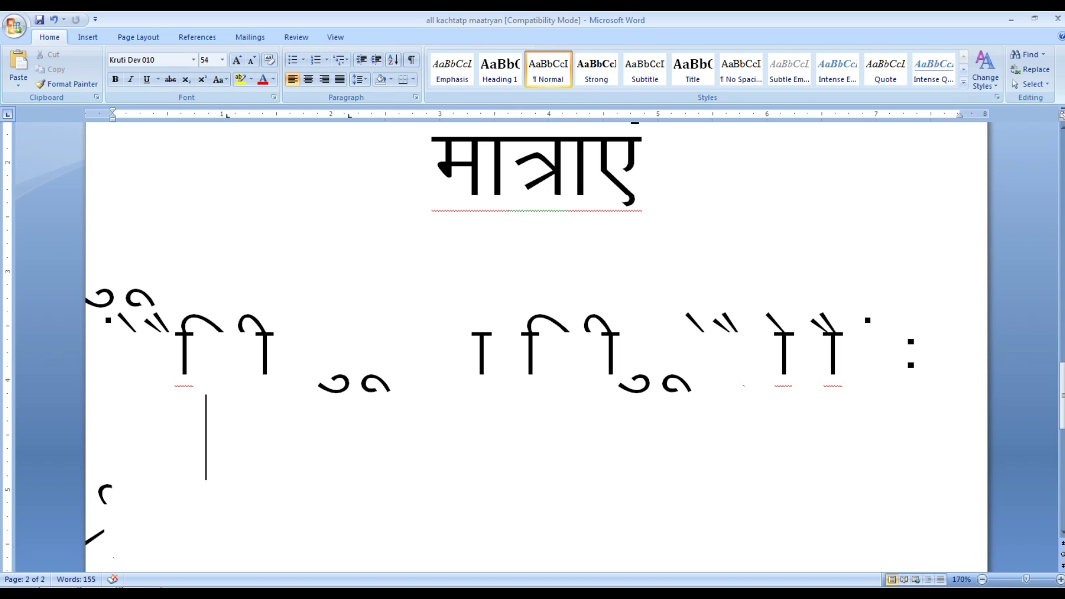
type("i")
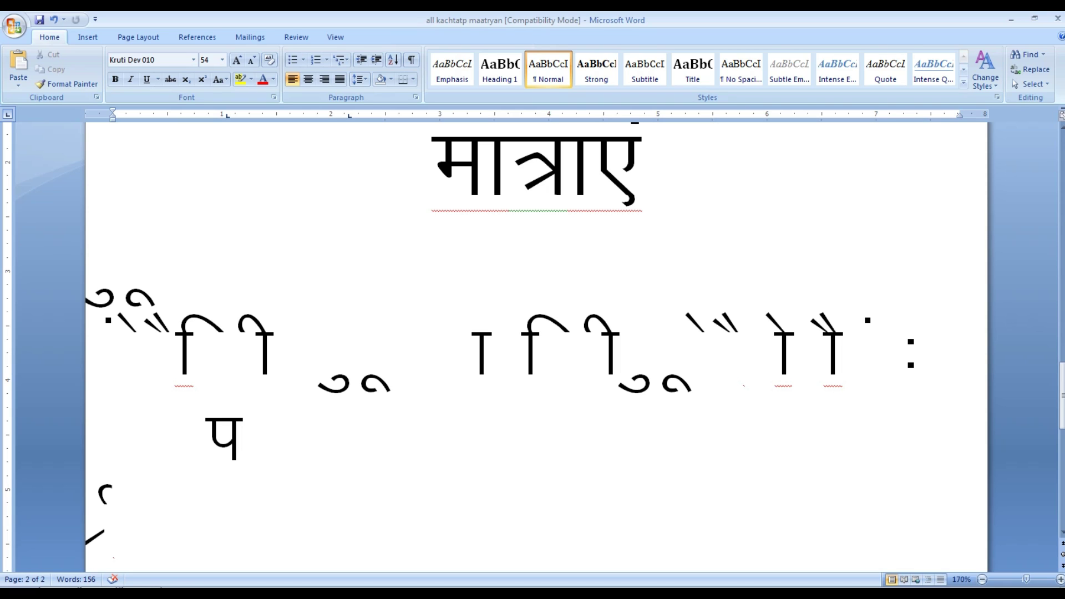
type("z")
type("   y")
Turn ल into ळ, then on a new line type र्प and परिवर्तन (iZ ifjorZu)
key("BackSpace")
type("G")
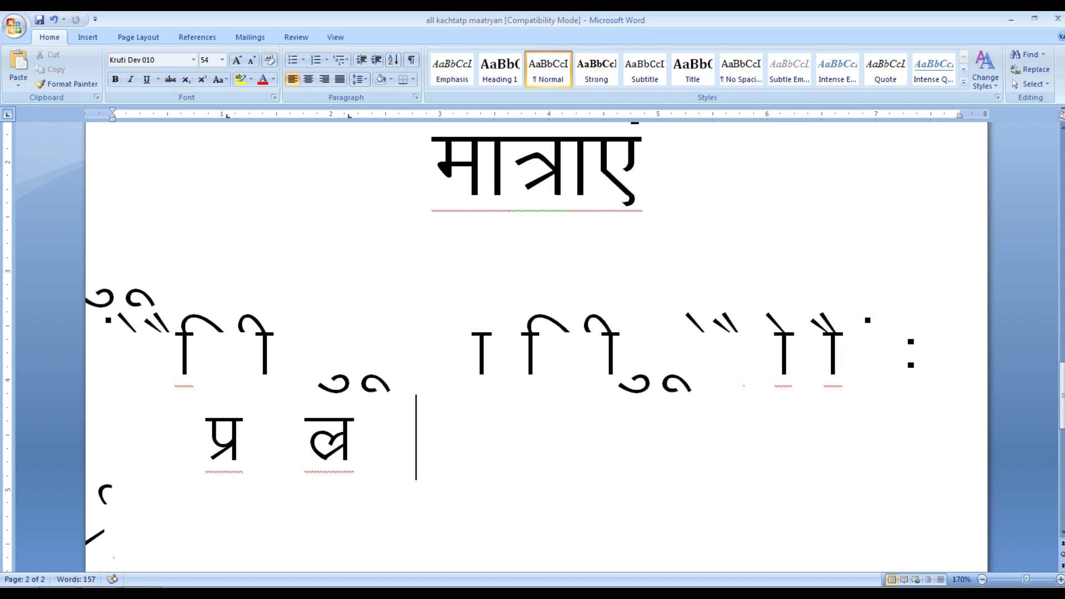
key("Return")
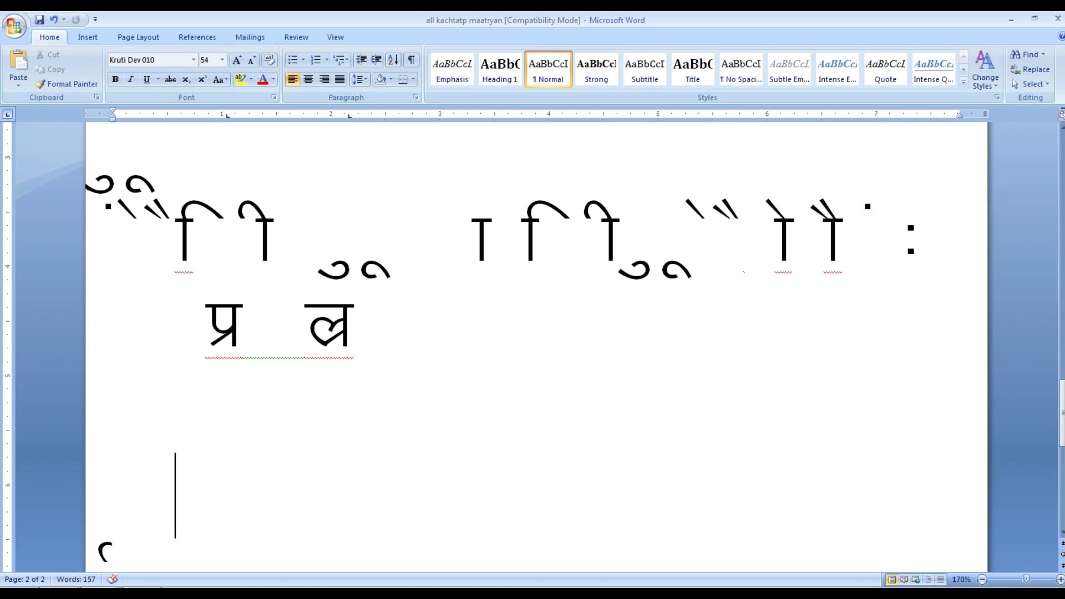
type("iZ")
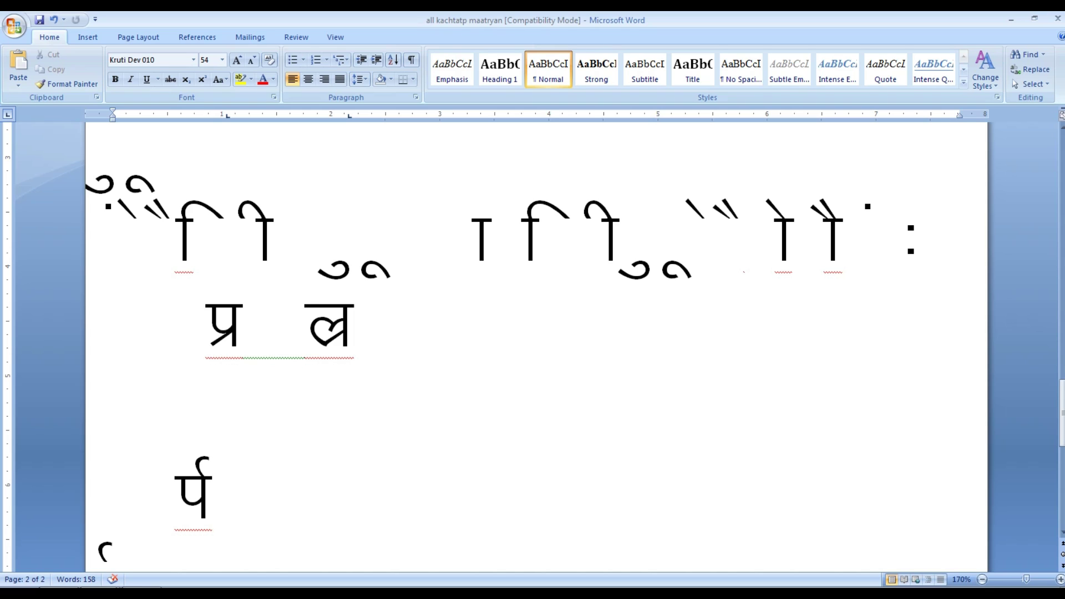
type(" i")
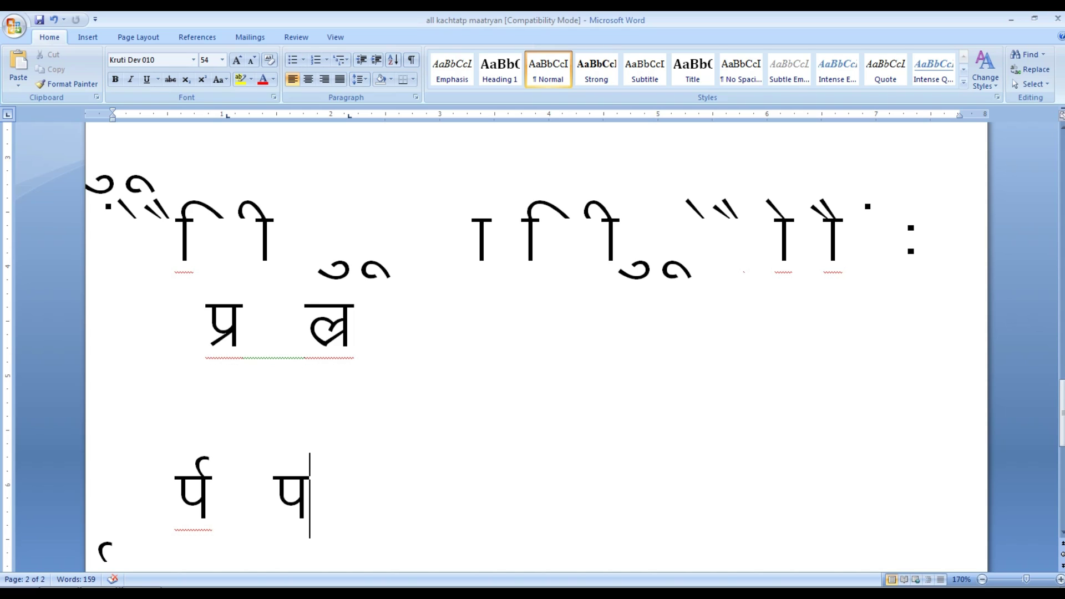
type("f")
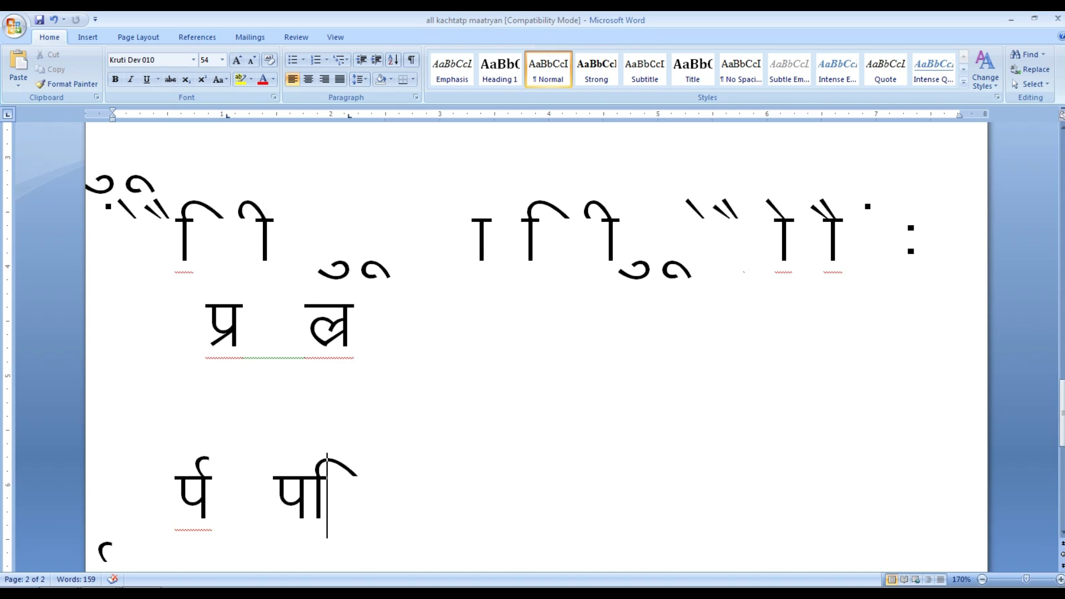
type("j")
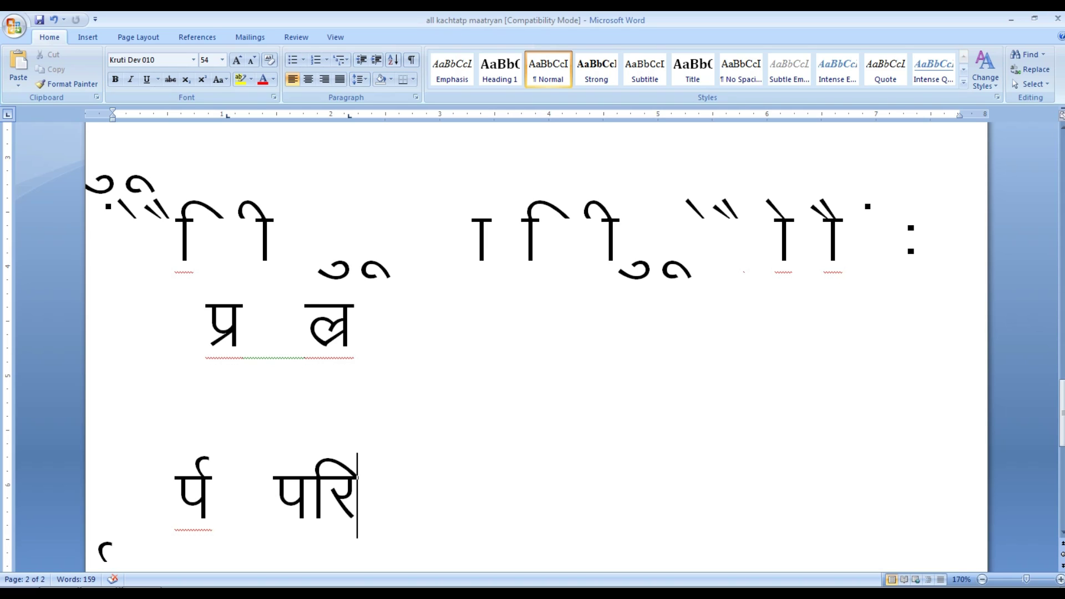
type("o")
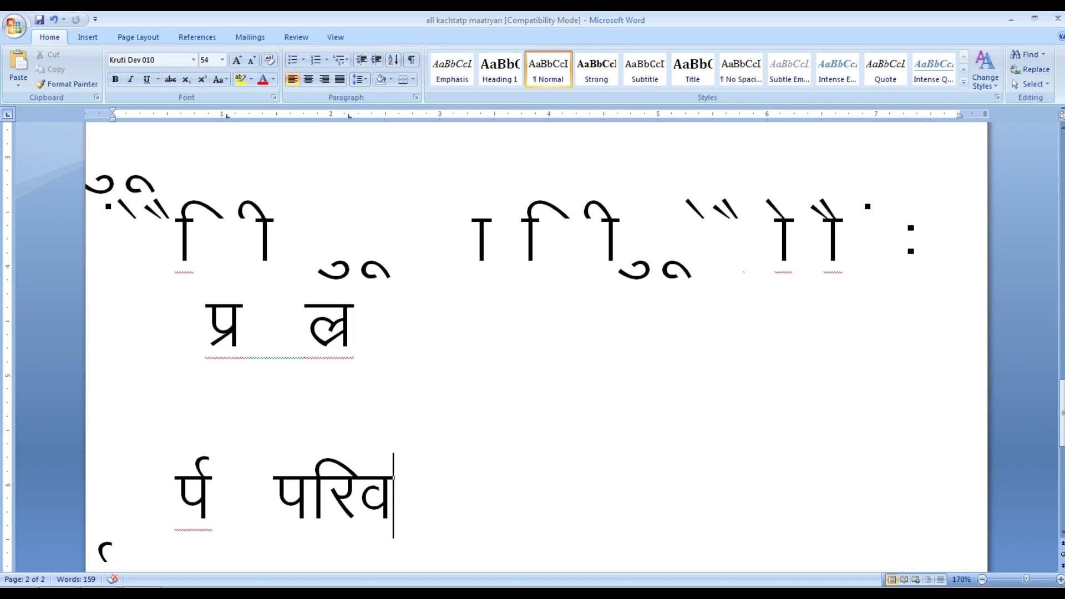
type("t")
key("BackSpace")
type("rZ")
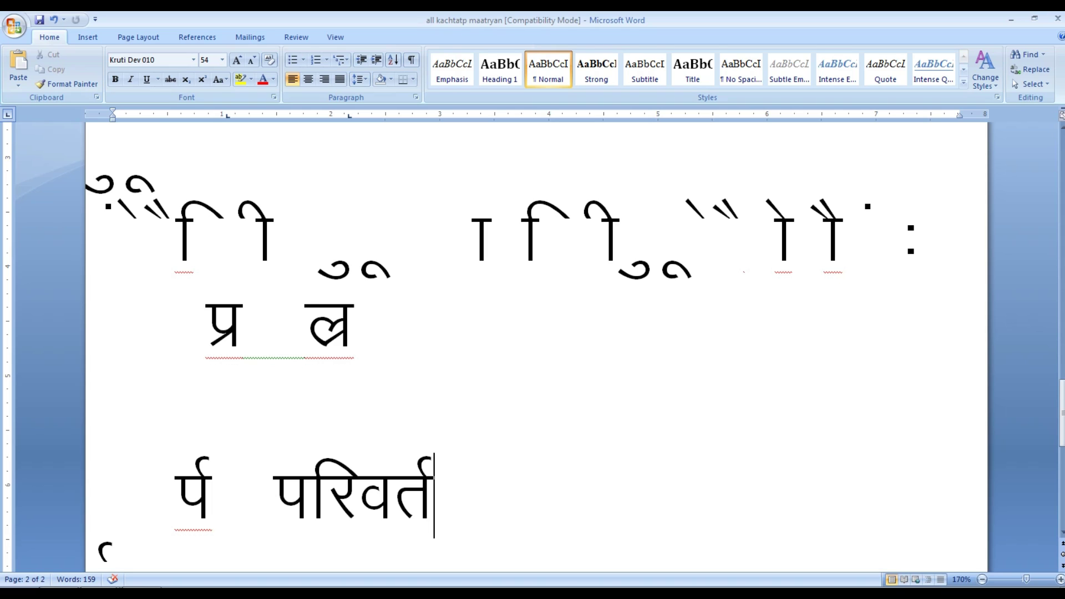
type("u")
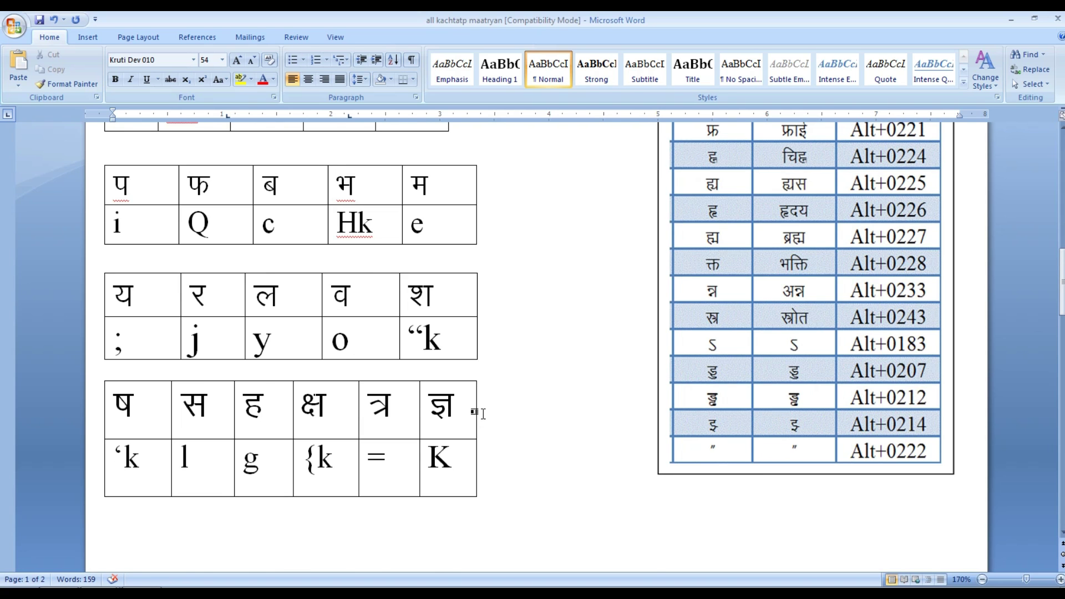
Scroll through the Kruti Dev key chart tables, then switch to the YouTube video in Chrome
scroll(483, 414, "up", 5)
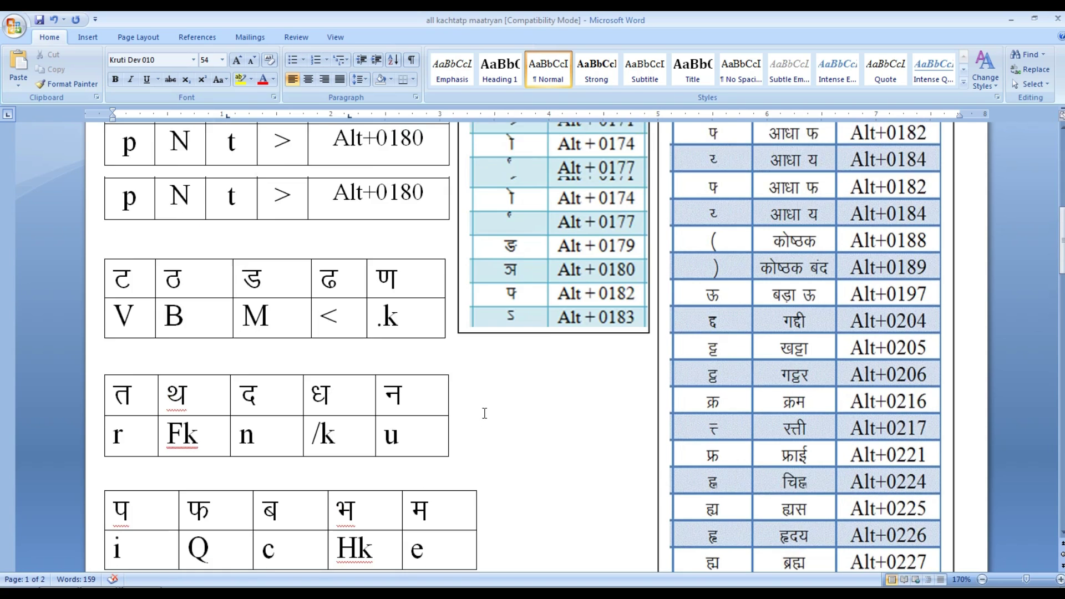
scroll(483, 414, "up", 3)
scroll(483, 414, "up", 5)
scroll(404, 284, "up", 2)
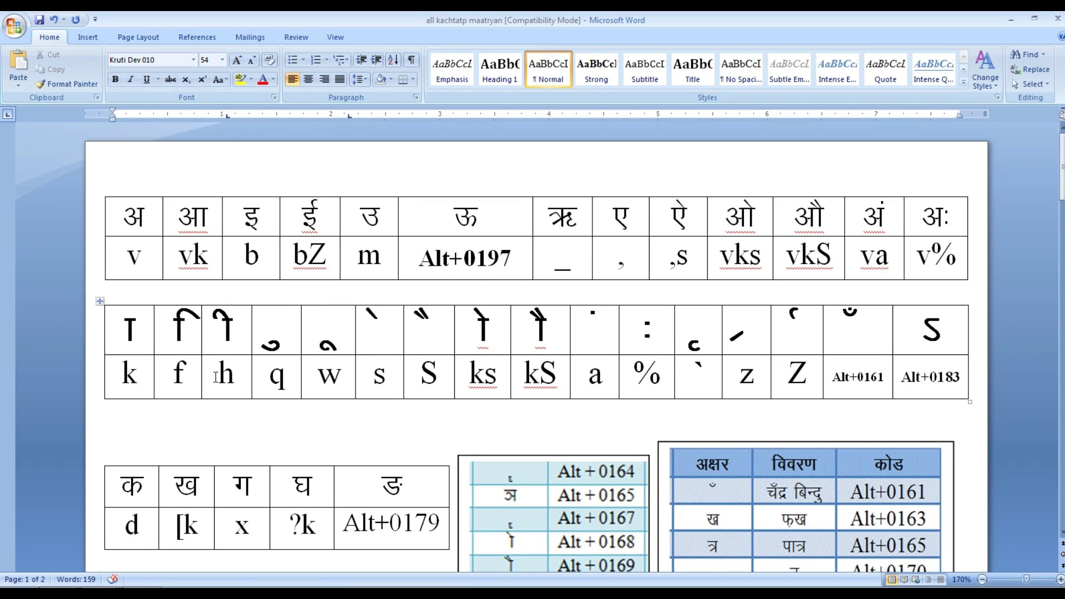
scroll(439, 401, "down", 3)
scroll(440, 429, "down", 2)
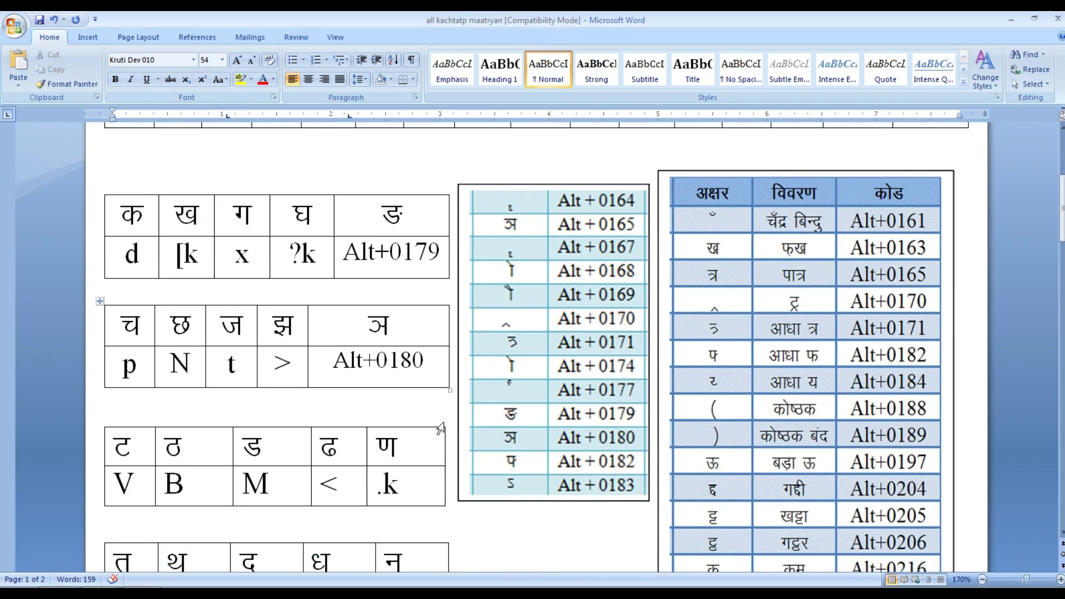
scroll(440, 428, "down", 3)
scroll(441, 429, "down", 4)
scroll(443, 430, "down", 5)
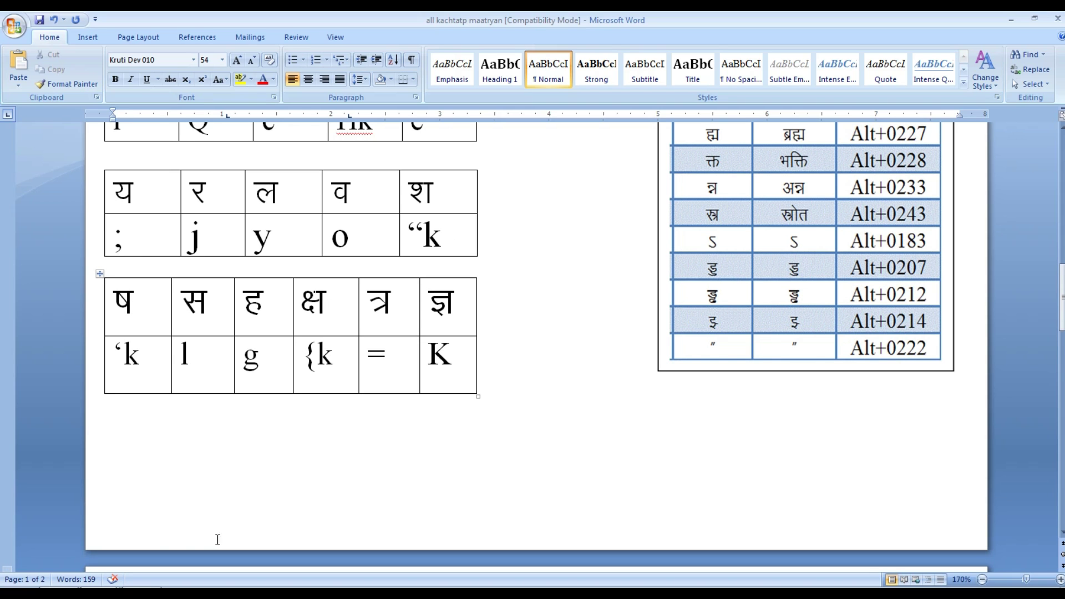
key("alt+Tab")
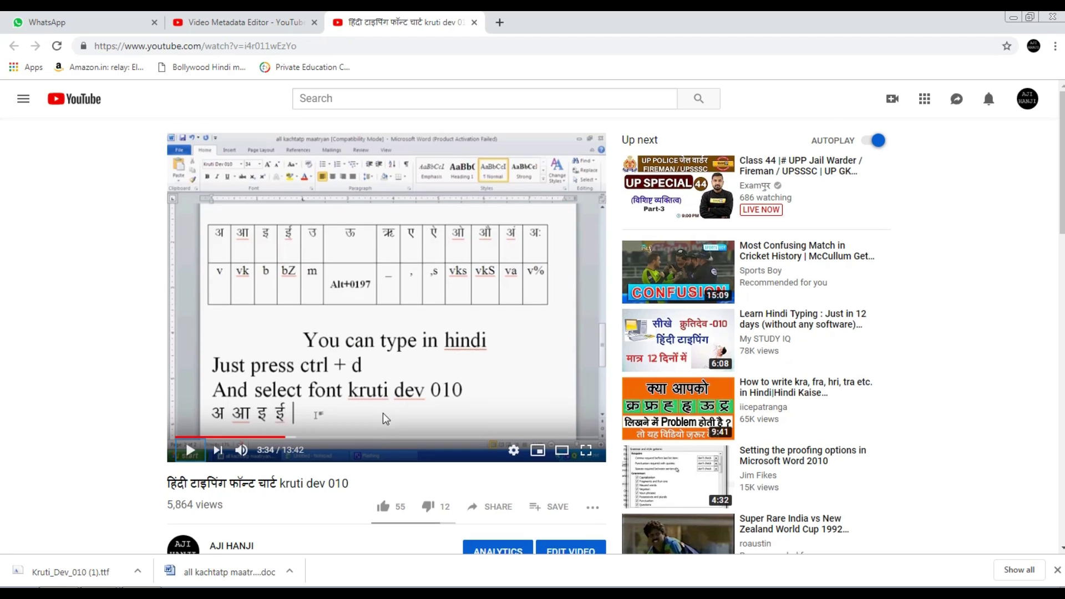
Expand the Kruti Dev 010 video's description to reveal the font chart and download links
scroll(383, 413, "down", 1)
scroll(385, 417, "down", 1)
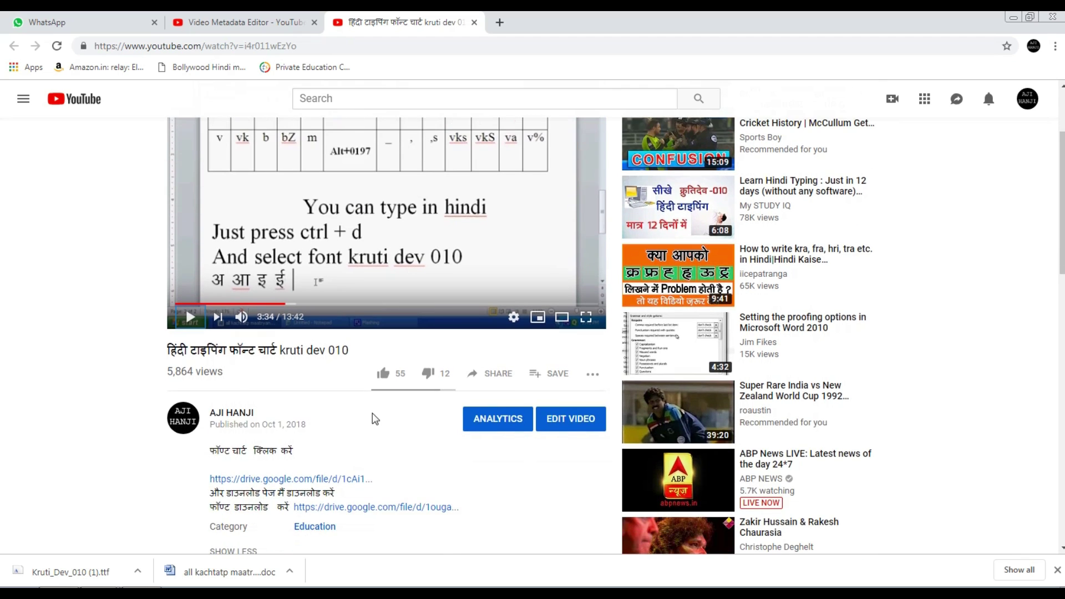
scroll(375, 419, "up", 2)
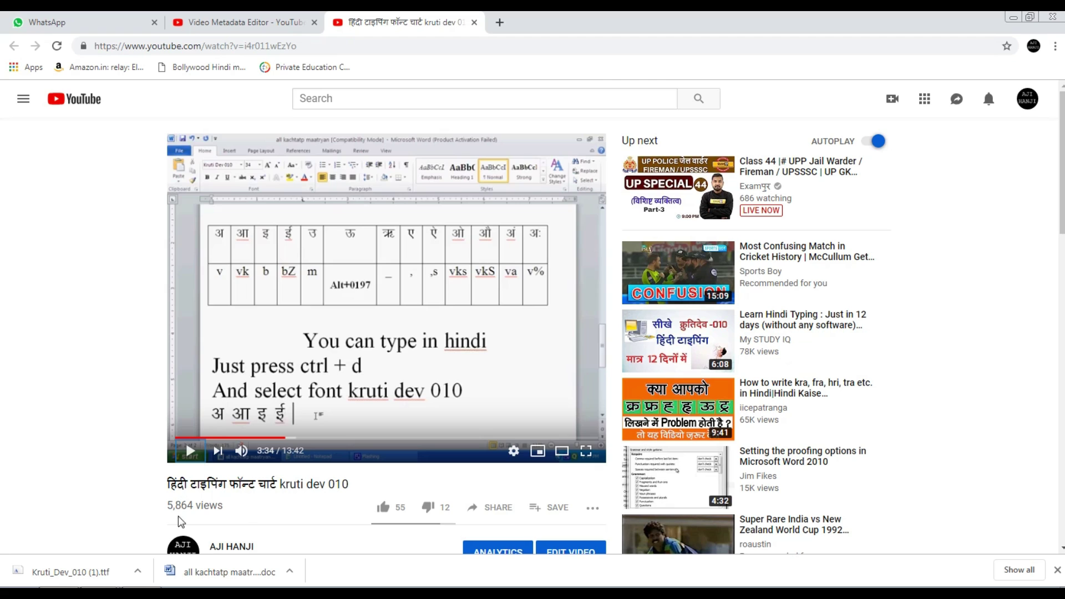
scroll(267, 521, "down", 1)
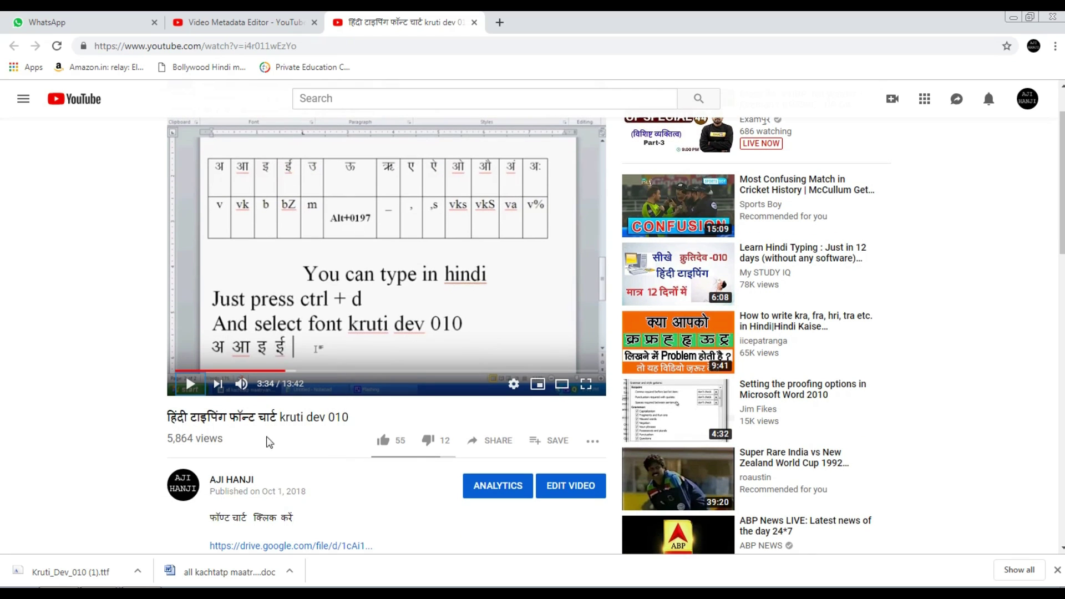
scroll(337, 468, "down", 1)
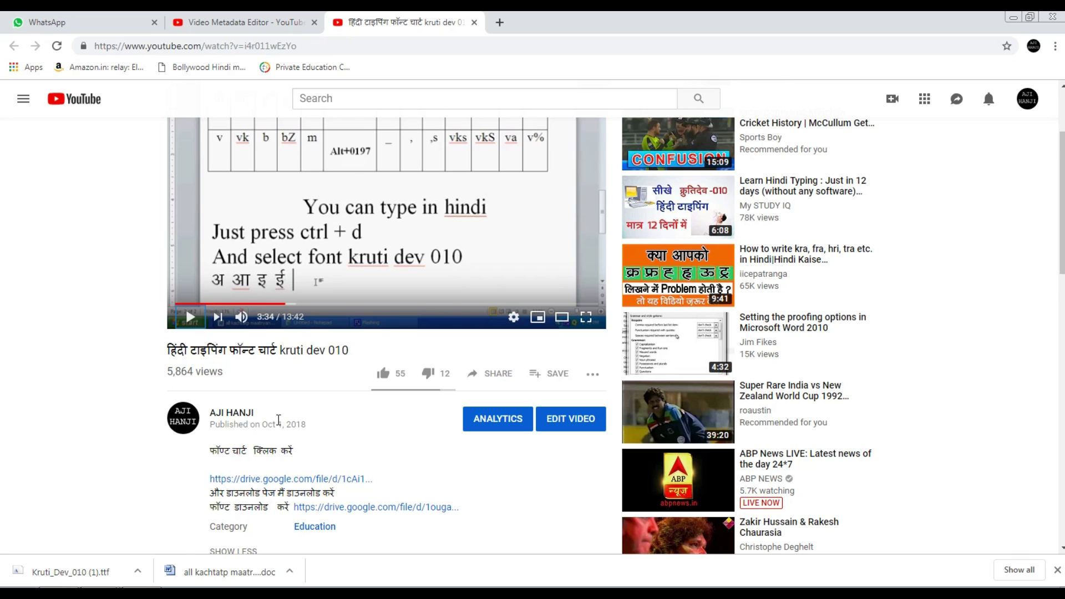
scroll(283, 444, "down", 1)
left_click(233, 485)
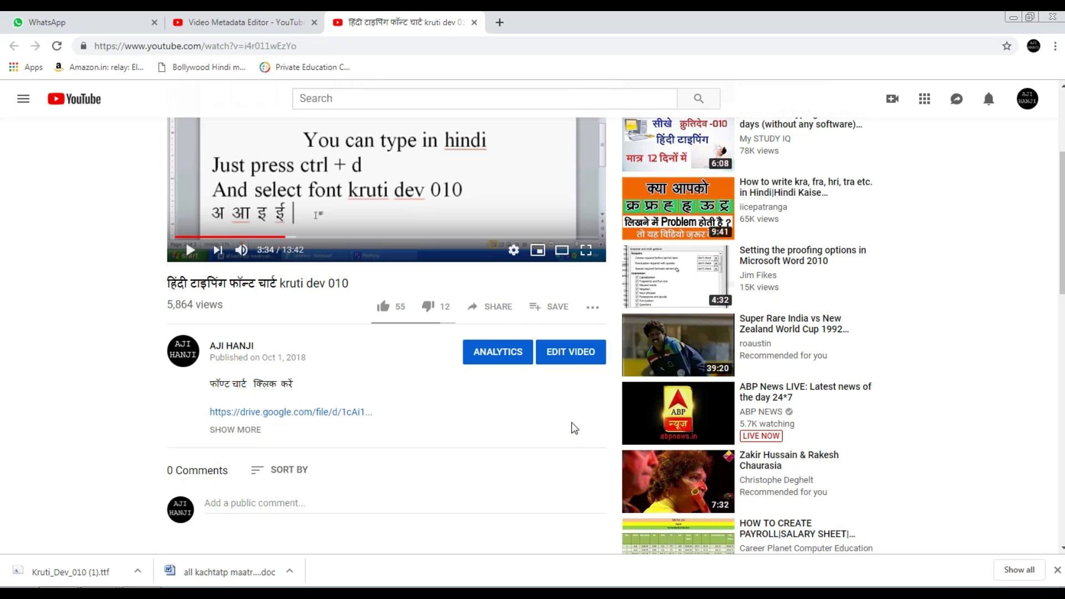
left_click(236, 431)
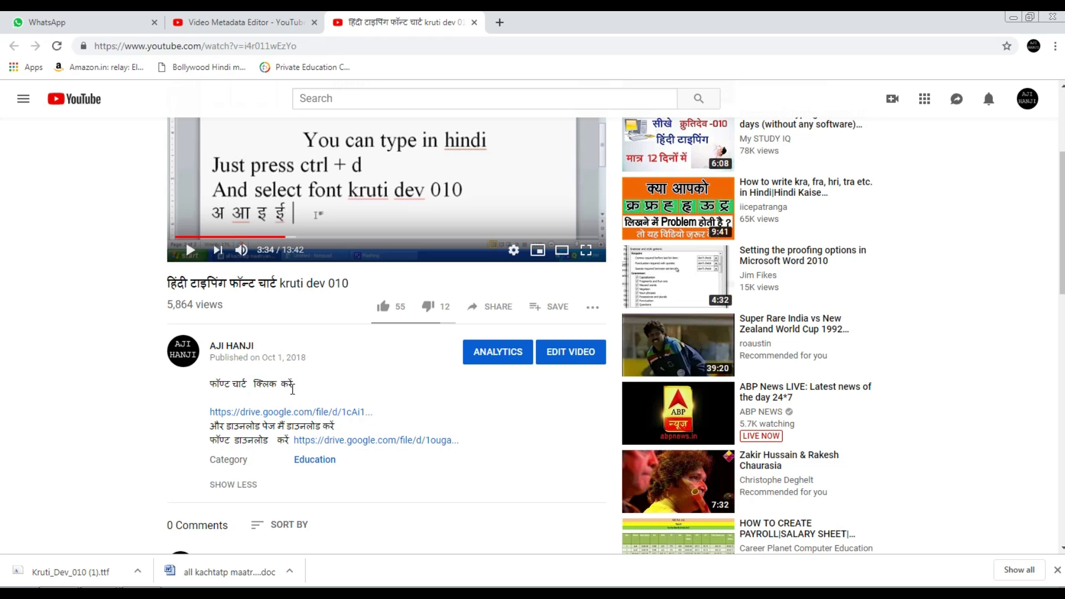
scroll(305, 378, "up", 1)
scroll(303, 399, "up", 2)
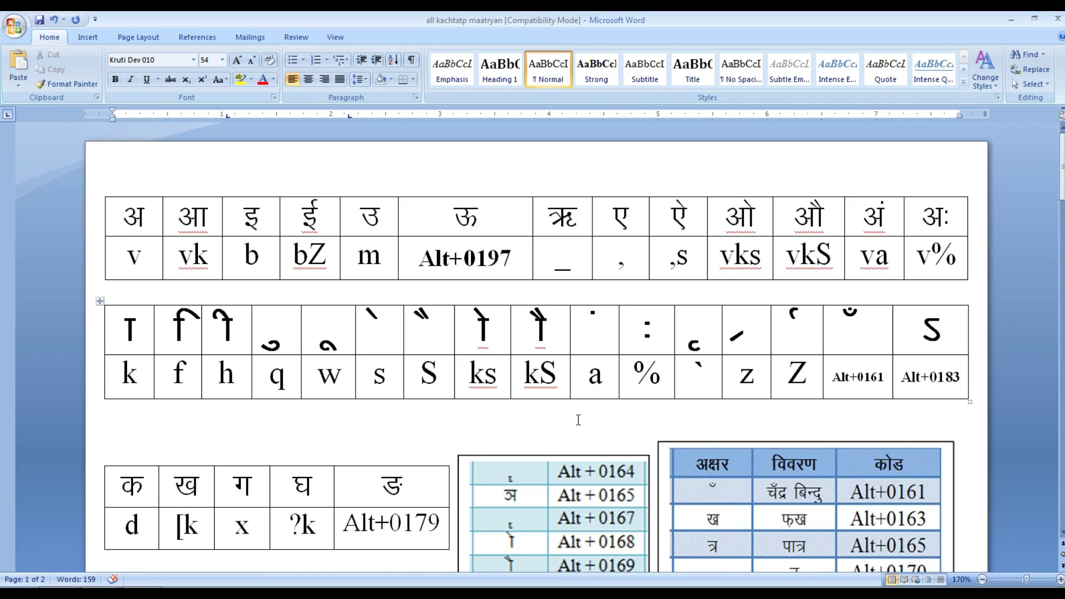
scroll(566, 437, "down", 5)
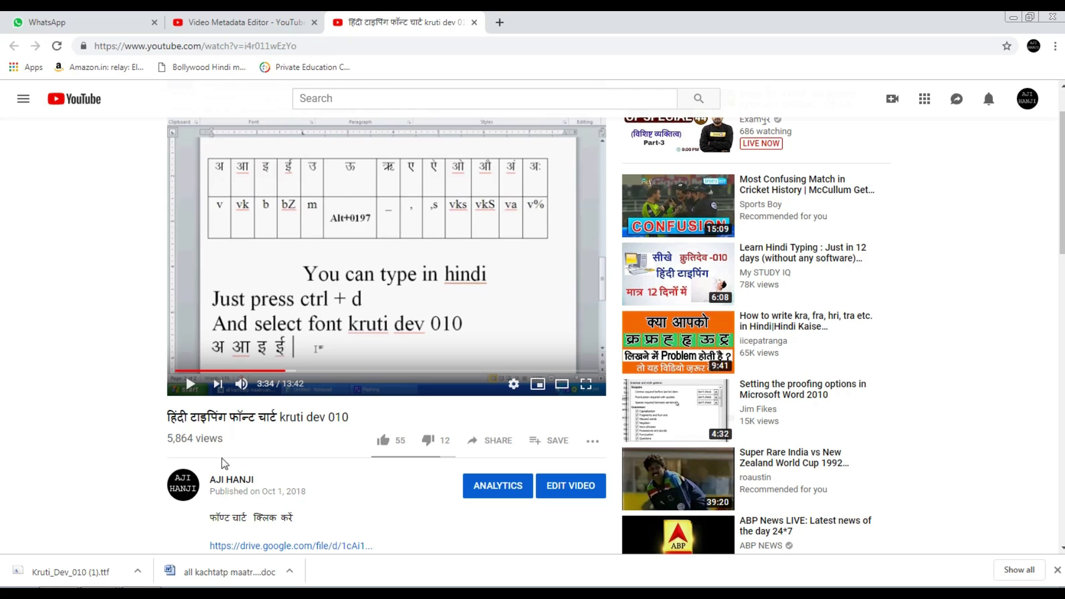
scroll(240, 531, "down", 2)
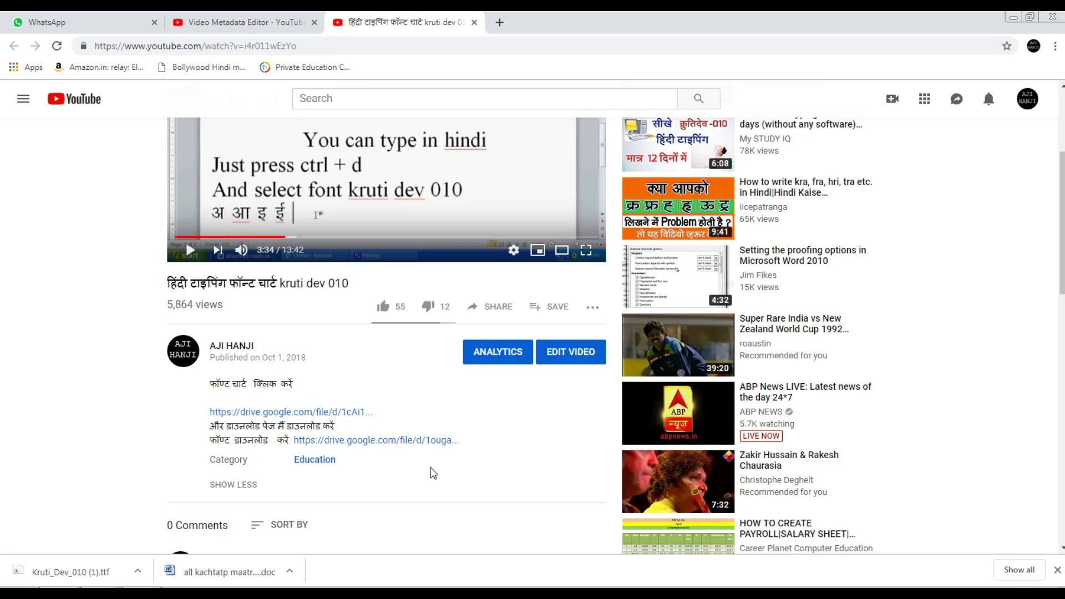
scroll(433, 473, "up", 1)
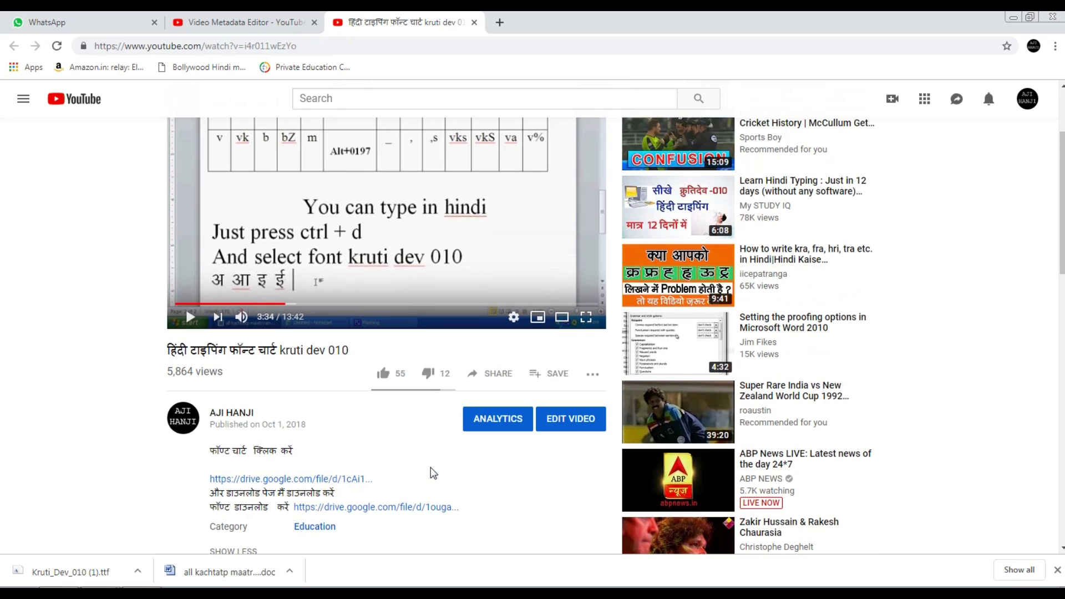
scroll(356, 476, "up", 1)
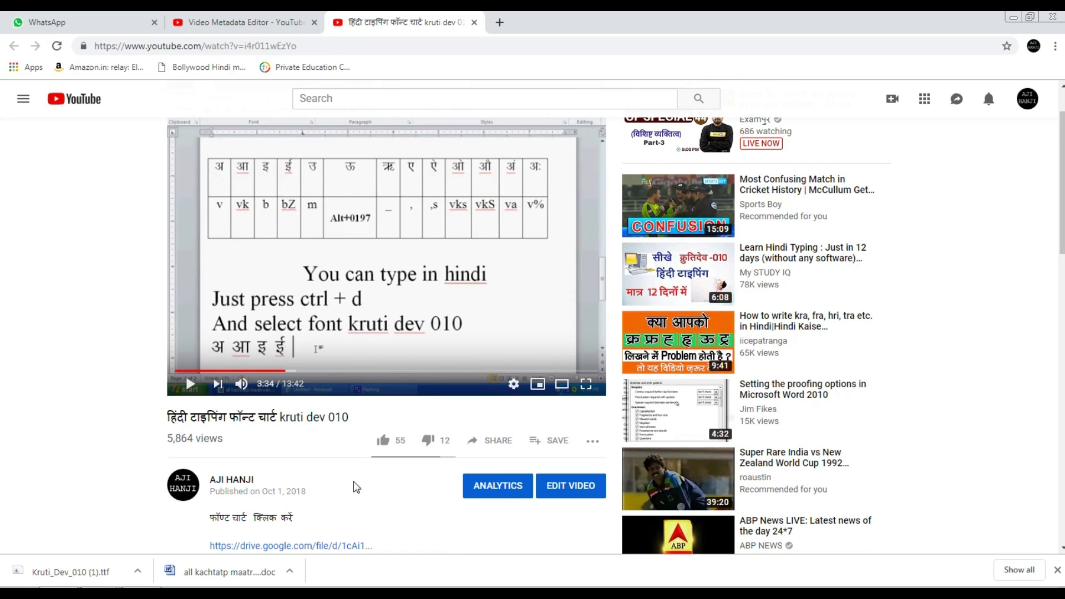
scroll(357, 488, "down", 1)
scroll(358, 494, "down", 2)
scroll(358, 494, "up", 2)
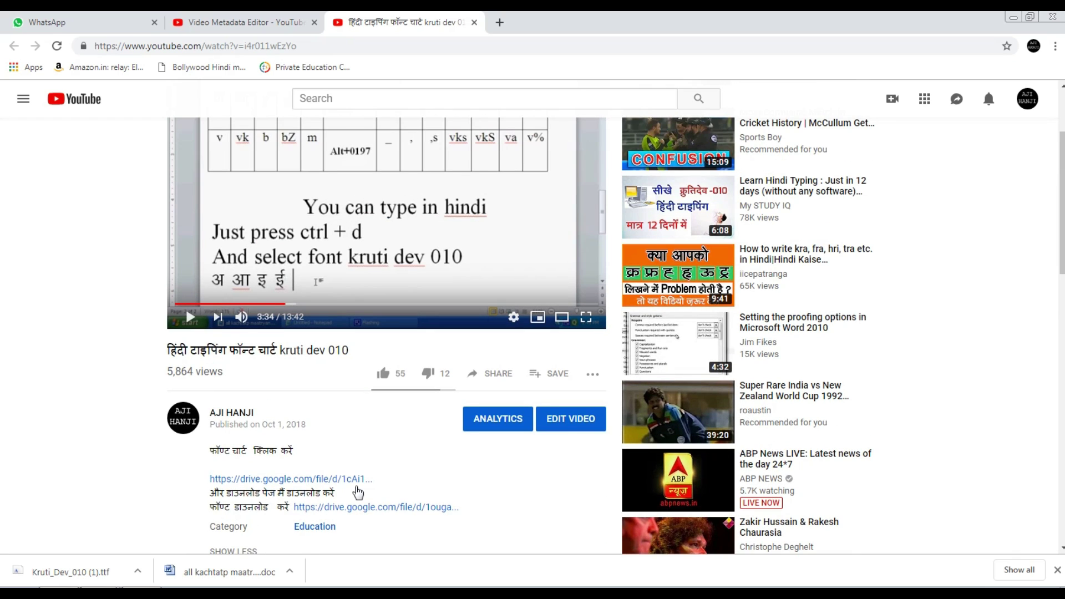
scroll(358, 493, "up", 2)
scroll(356, 496, "down", 2)
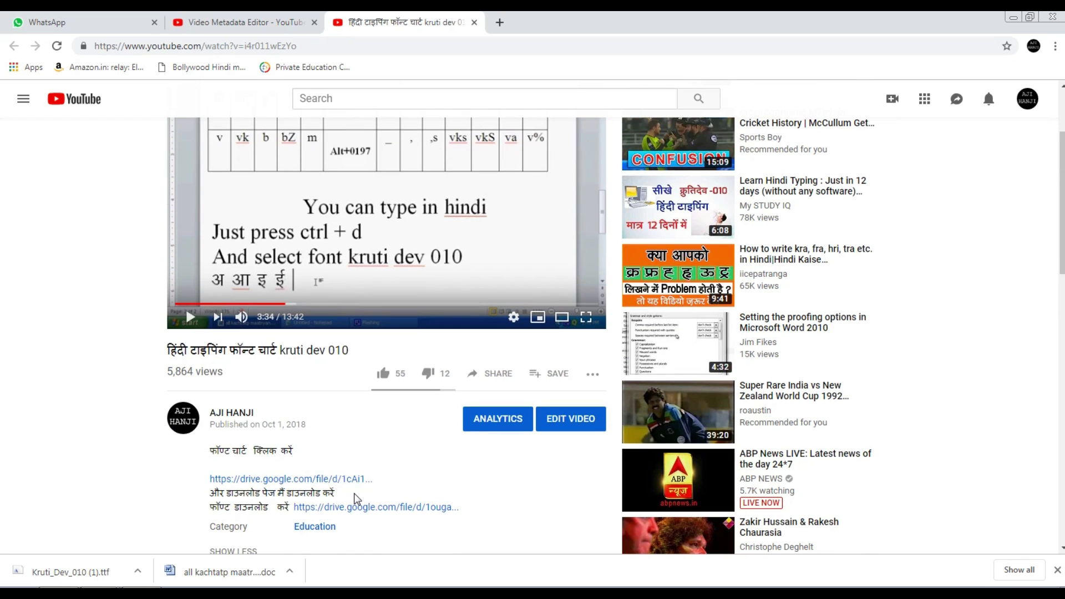